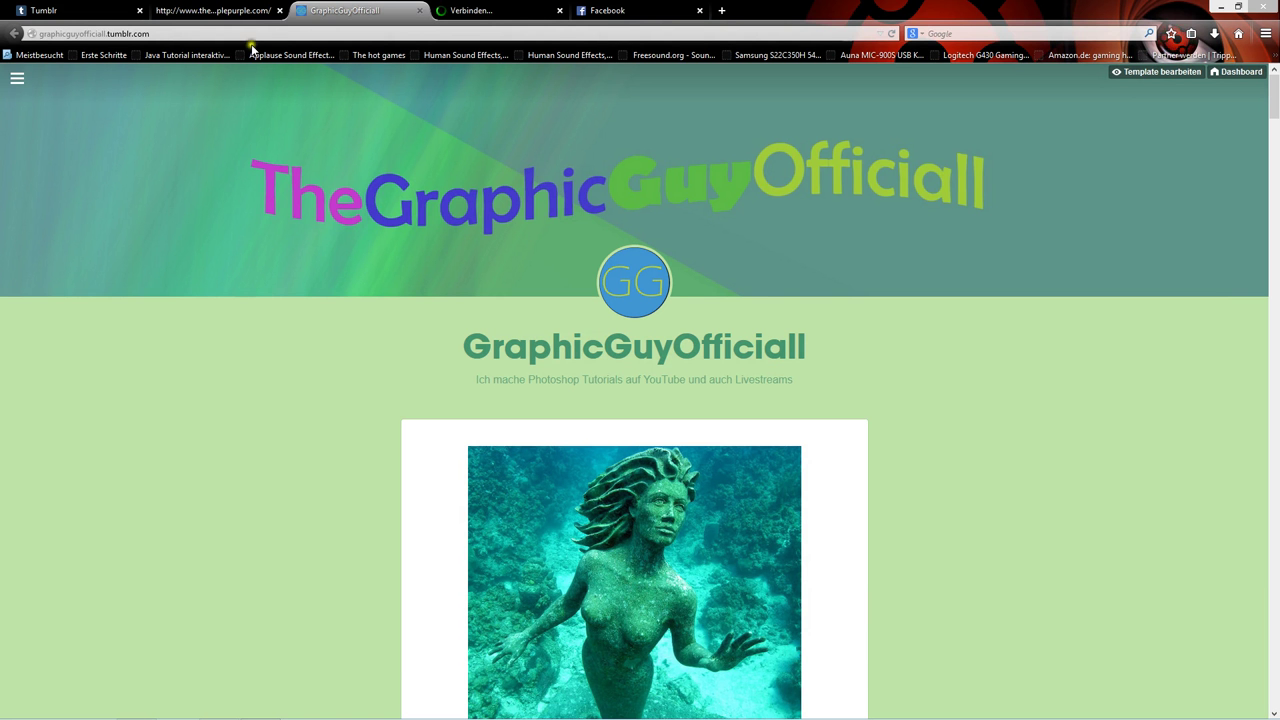
Page through the thepeoplepurple.com gallery and open the black-and-white earring portrait
left_click(245, 12)
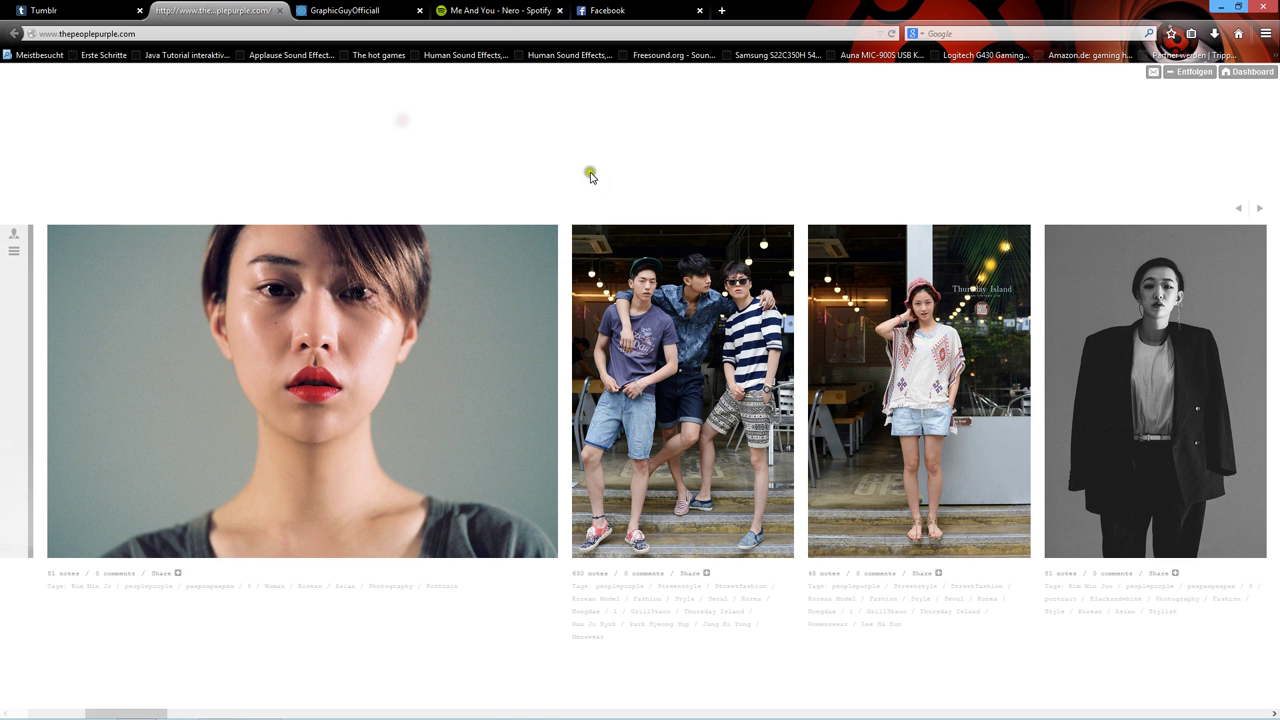
left_click(1237, 208)
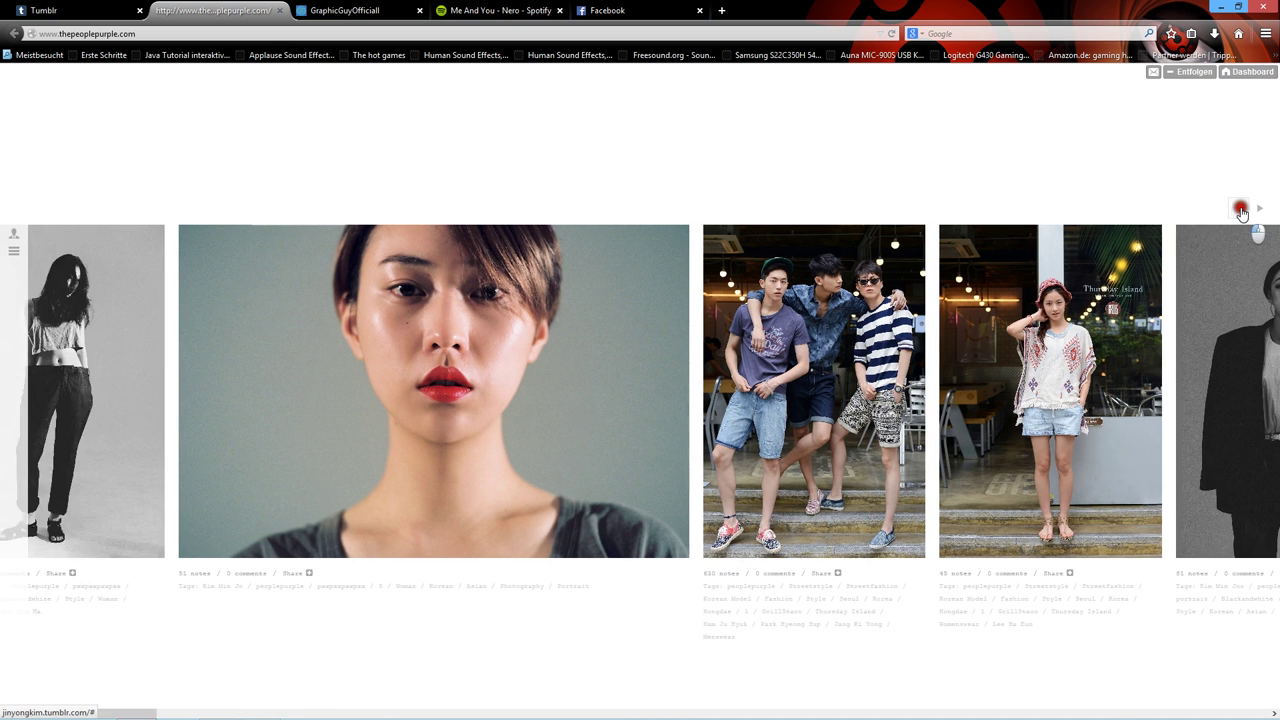
left_click(1237, 209)
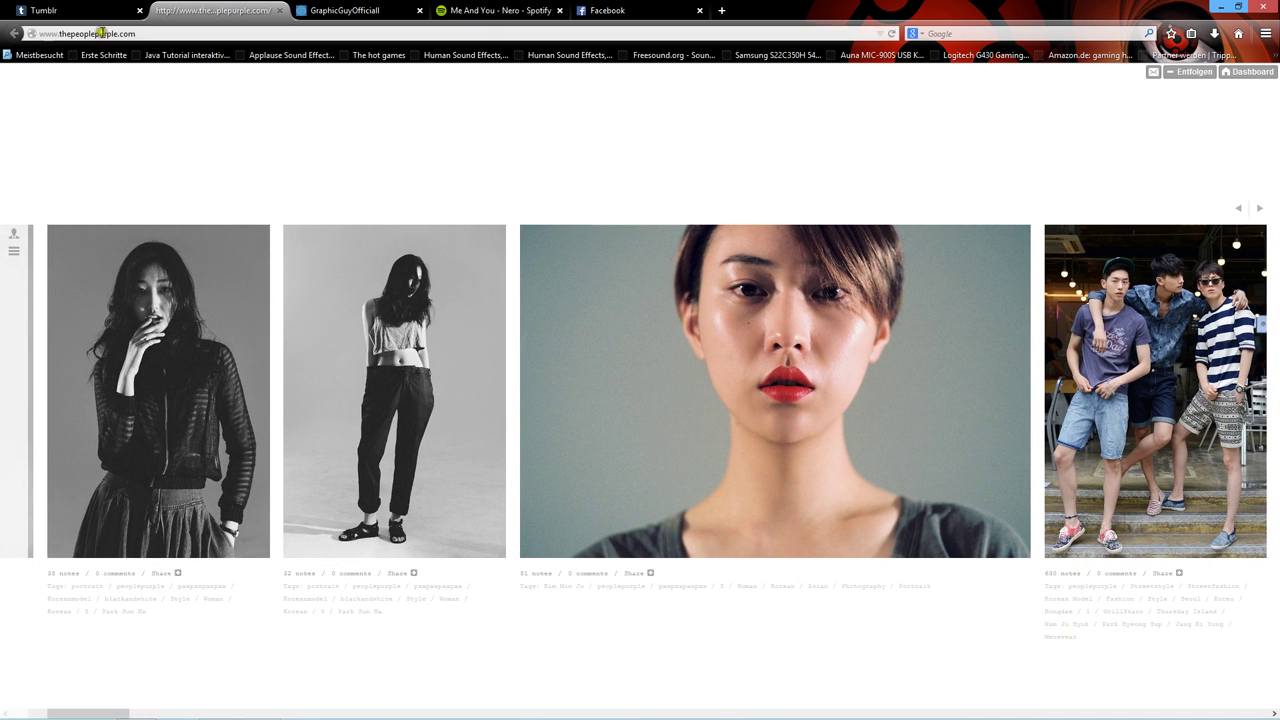
left_click(1260, 209)
left_click(1260, 210)
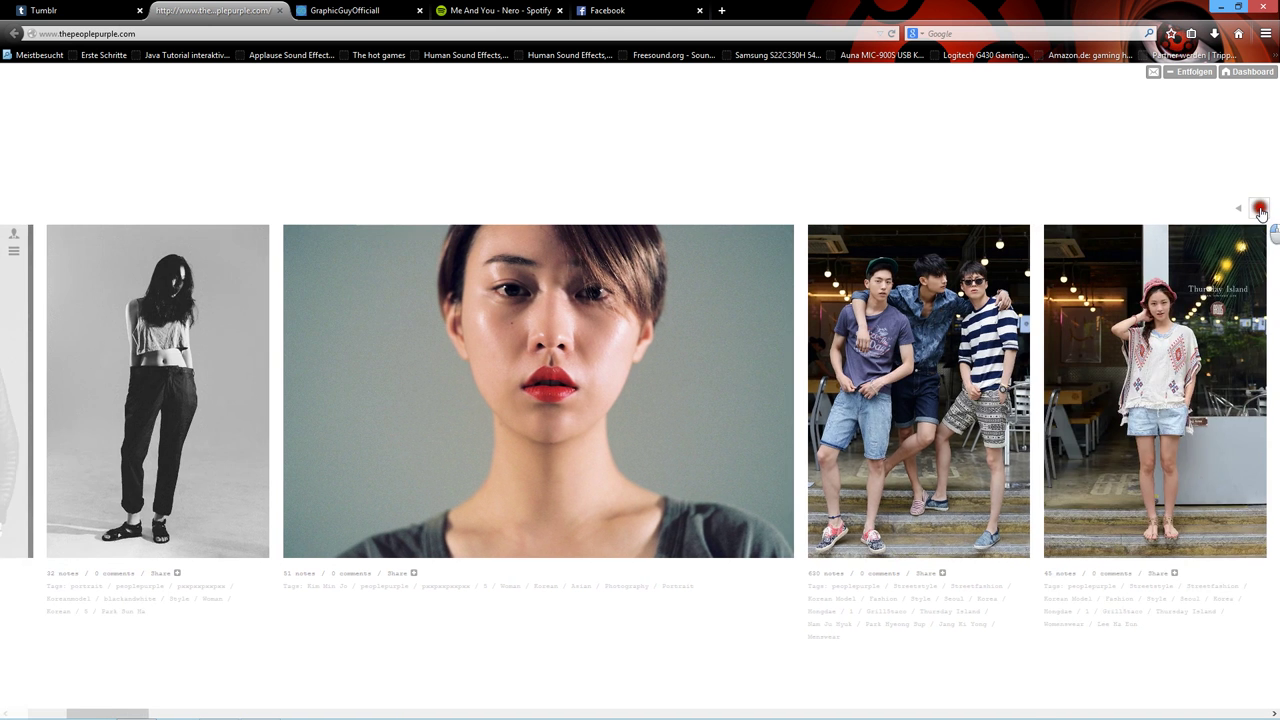
left_click(1261, 211)
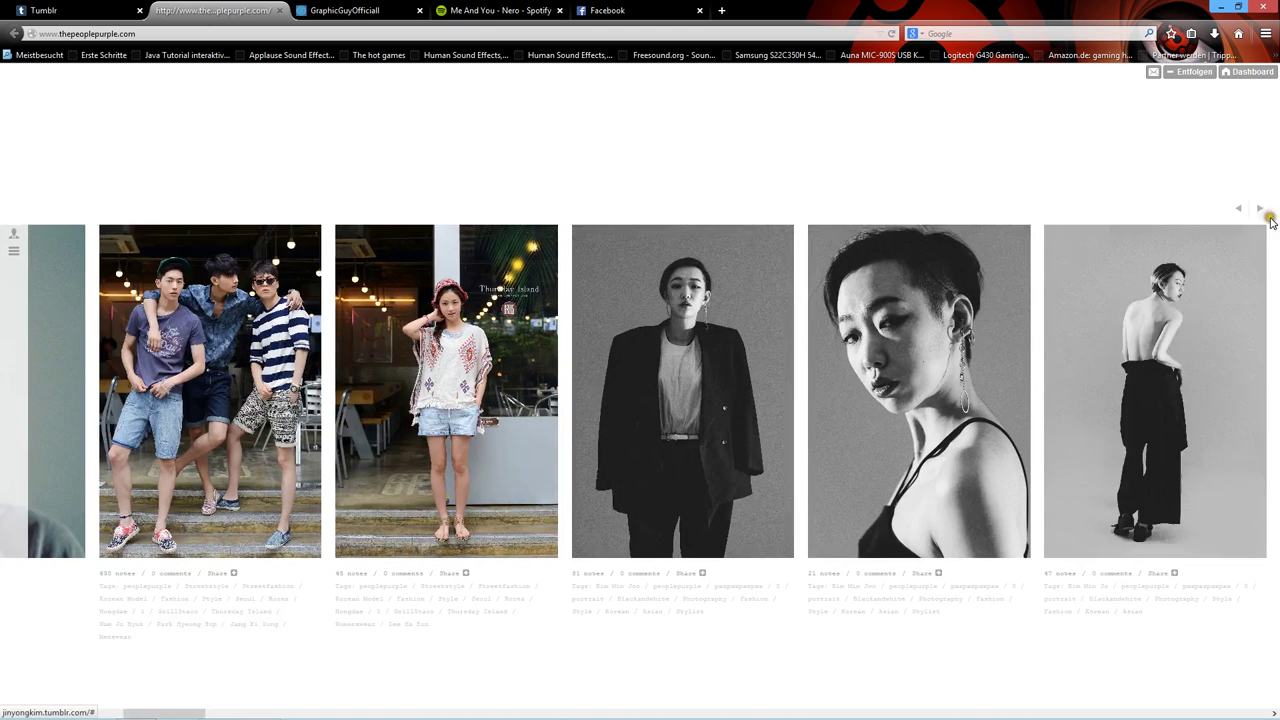
left_click(907, 362)
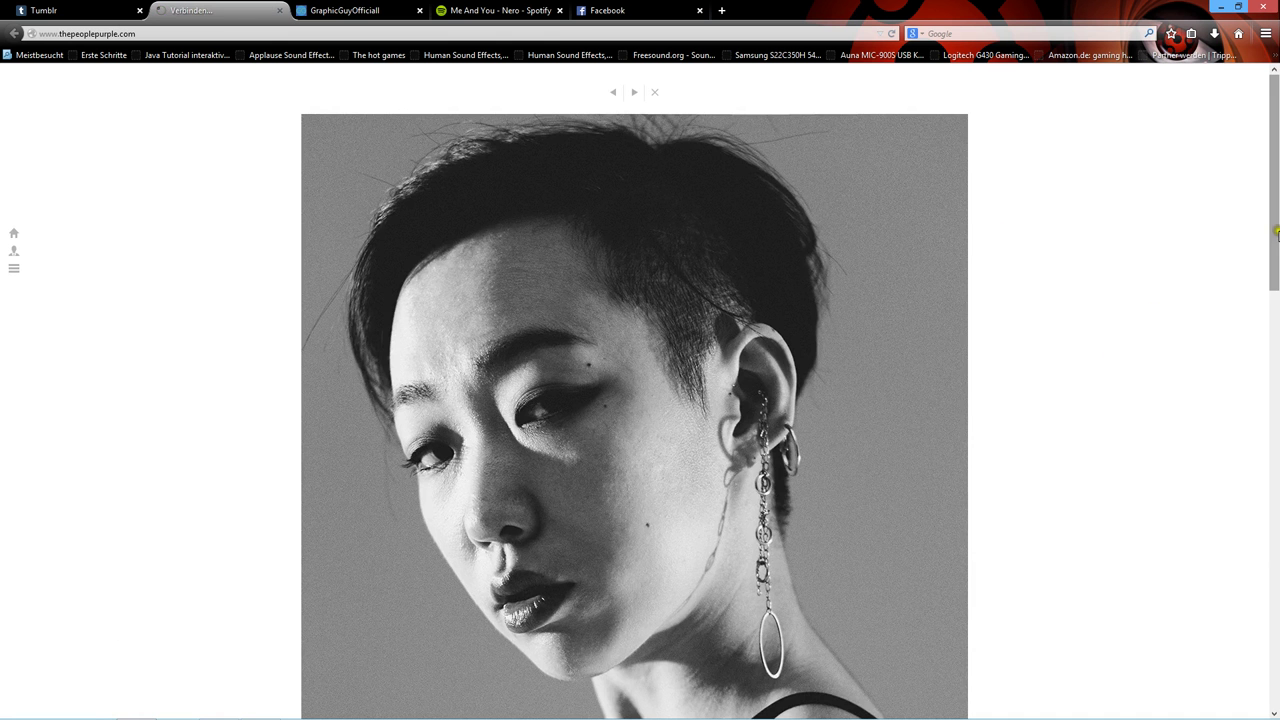
Scroll through the portrait post's caption and comments, then minimize the browser
scroll(1271, 240, "down", 4)
scroll(1246, 363, "down", 4)
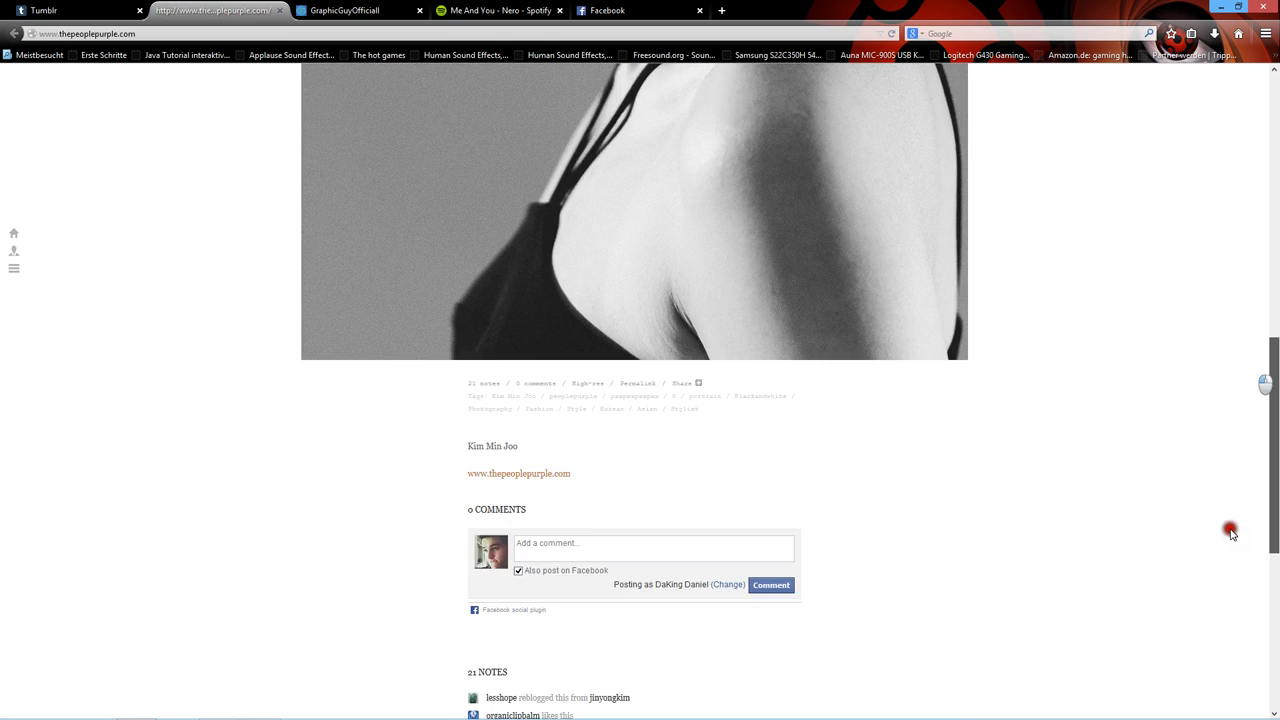
scroll(1229, 528, "down", 1)
mouse_move(1270, 403)
left_mouse_down()
mouse_move(1276, 280)
mouse_move(1024, 99)
left_mouse_up()
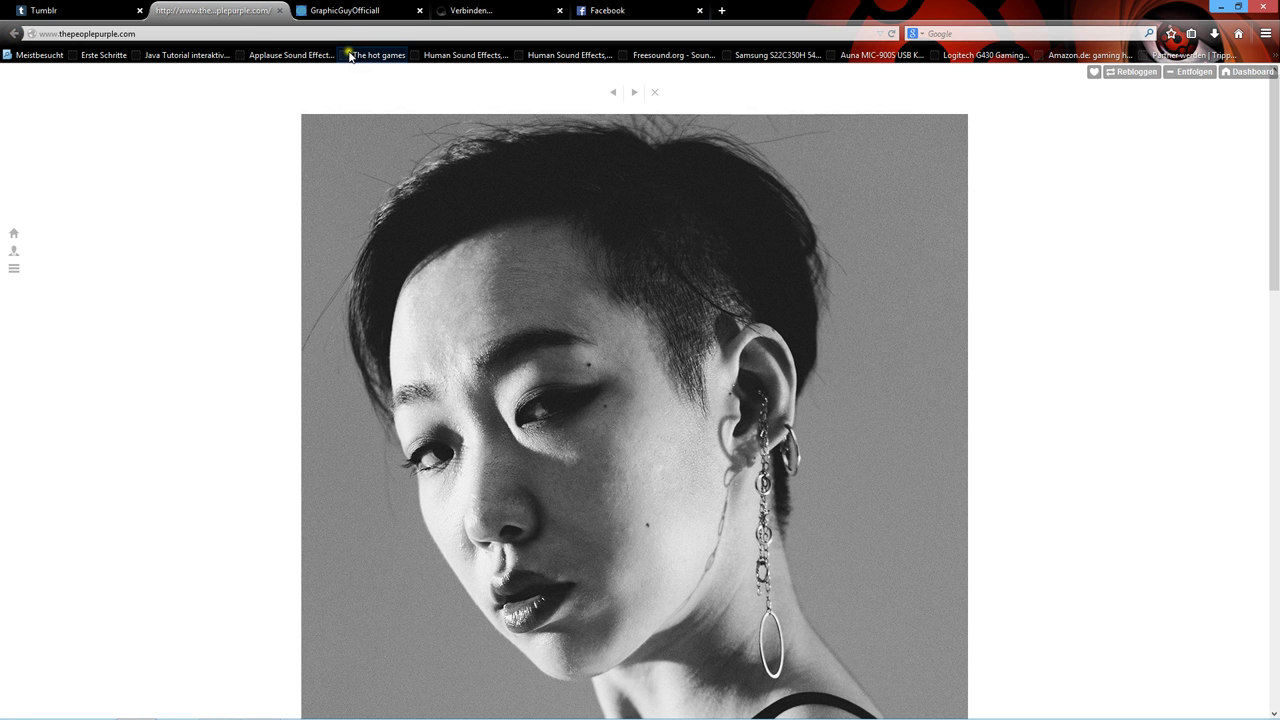
left_click(1226, 8)
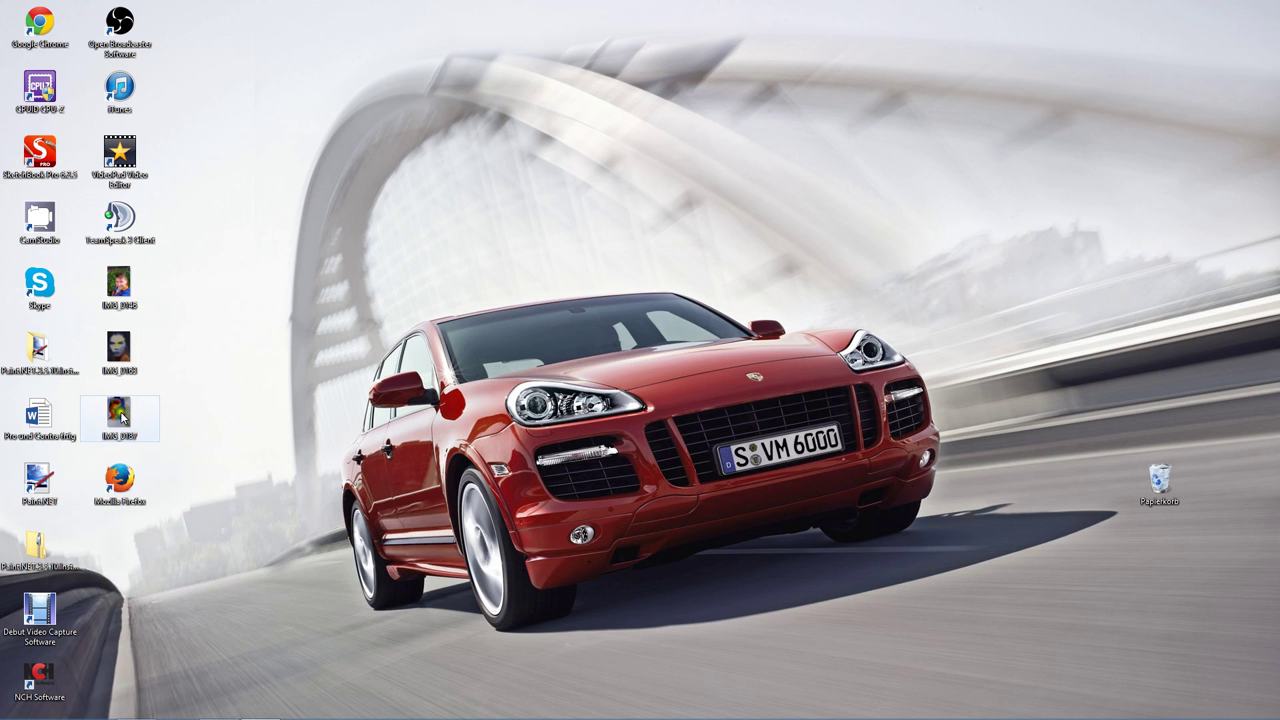
Select a couple of desktop image files and restore Photoshop from the taskbar
mouse_move(192, 298)
left_mouse_down()
mouse_move(96, 397)
mouse_move(100, 425)
mouse_move(1159, 478)
left_mouse_up()
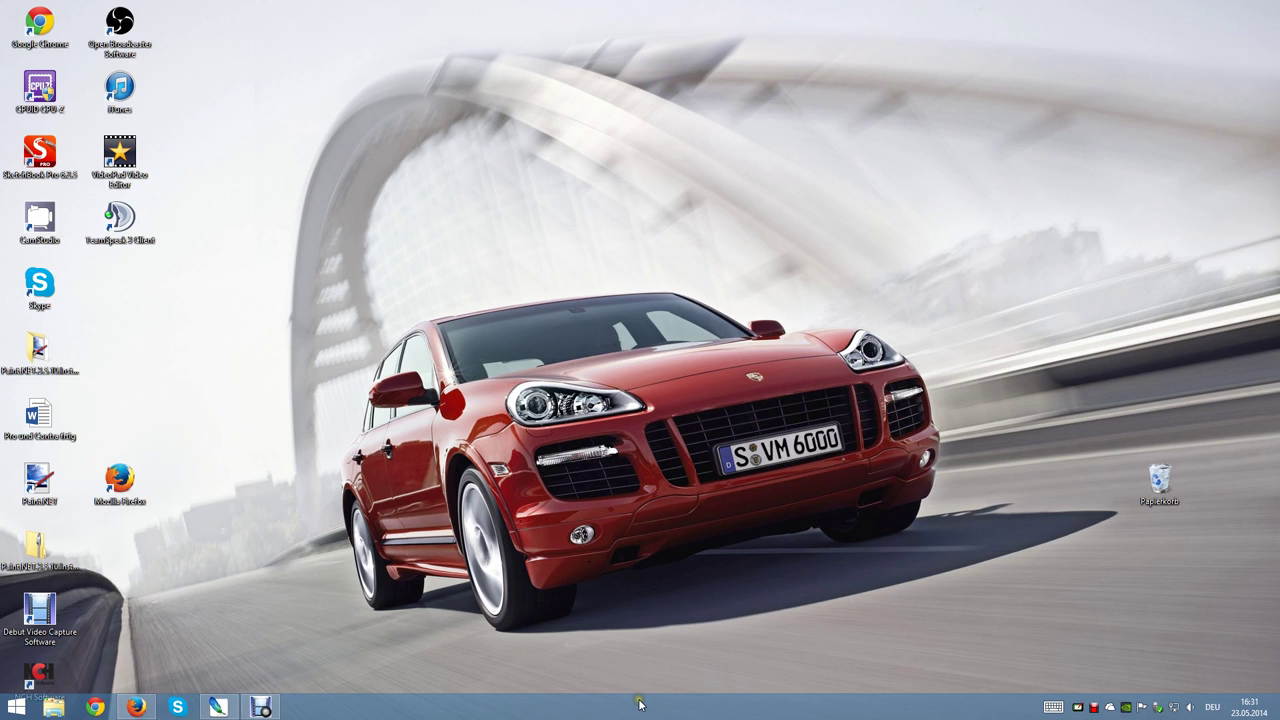
left_click(217, 707)
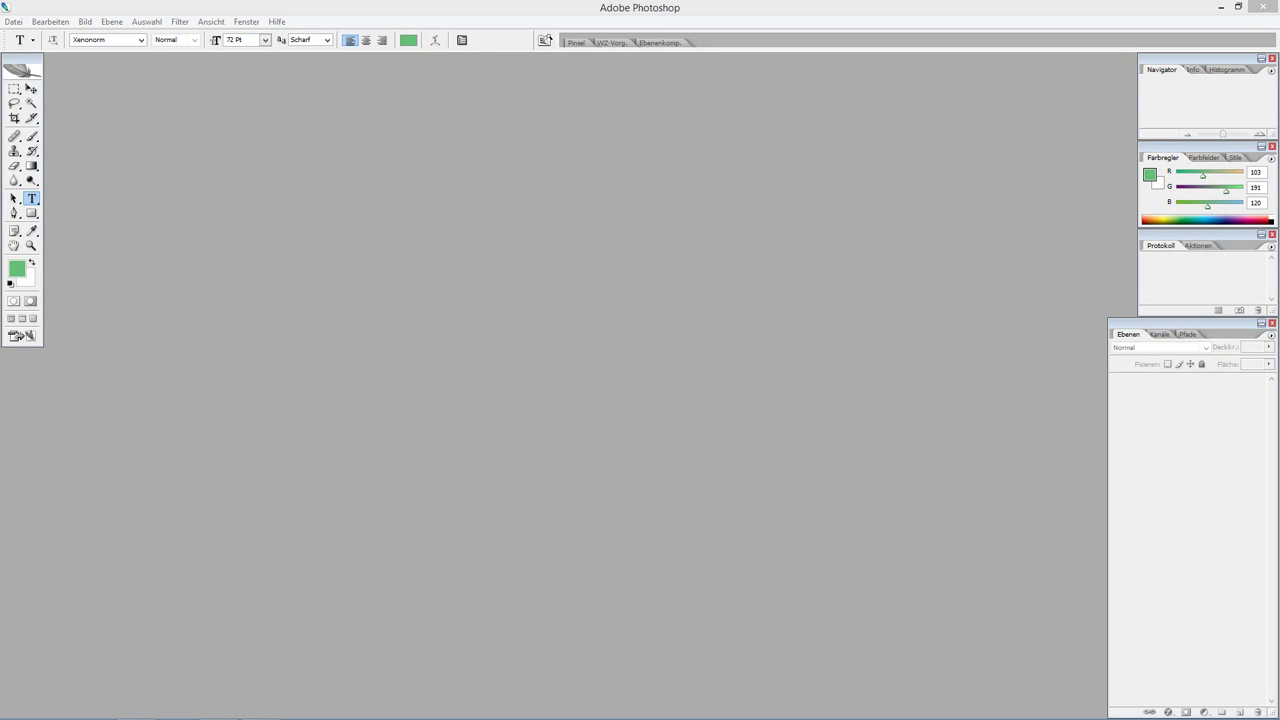
Open IMG_0187.JPG and maximize its document window to fill the workspace
left_click(618, 386)
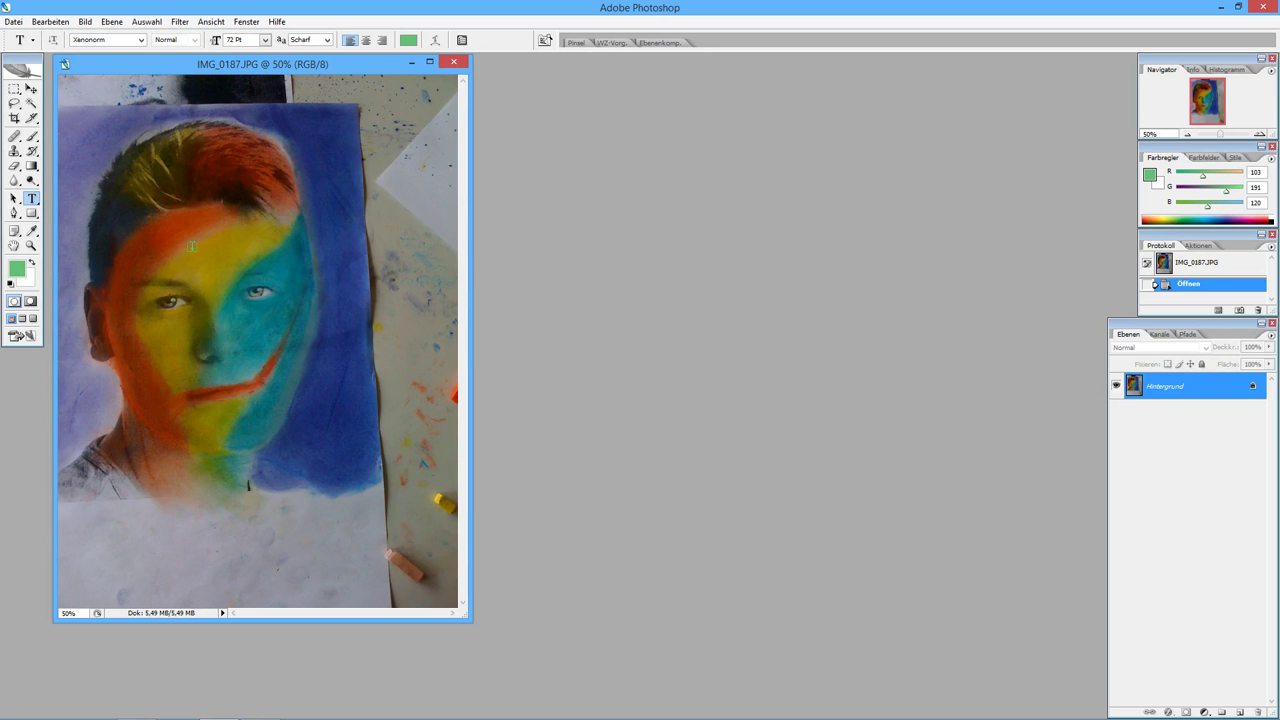
left_click(429, 62)
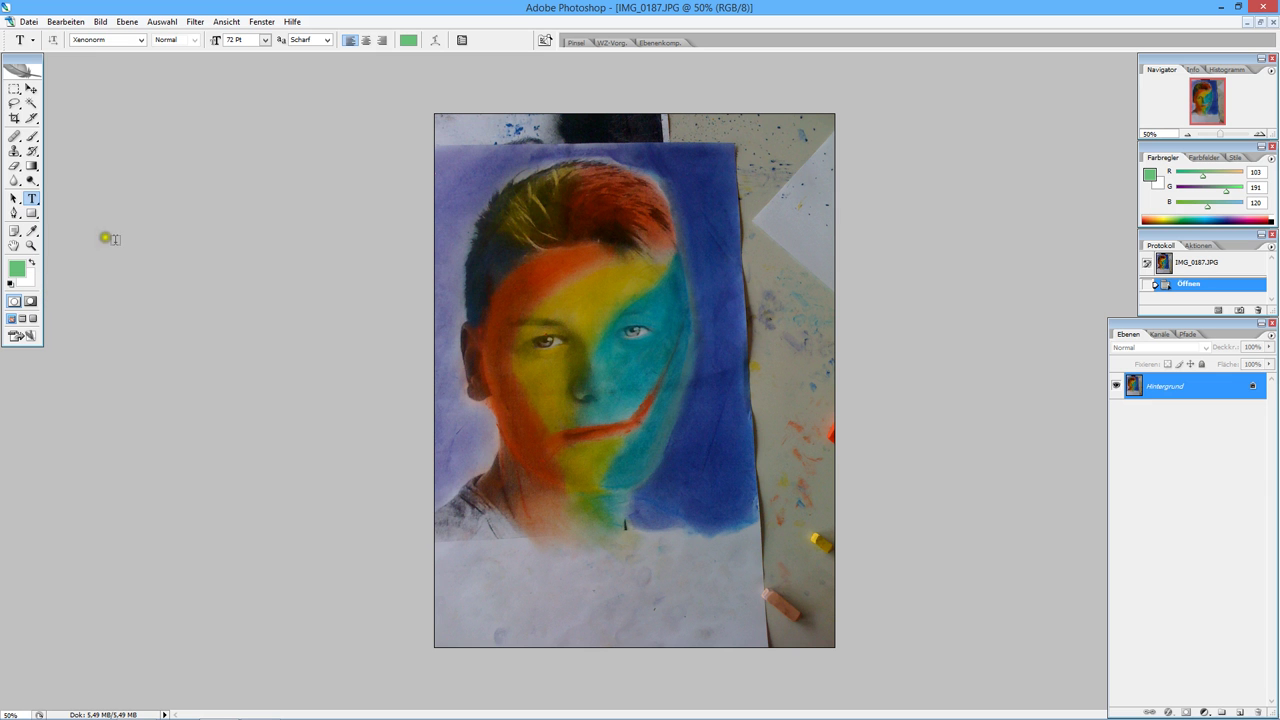
left_click(32, 136)
Set an 88 px plain brush with dark blue sampled from the background
left_click(74, 137)
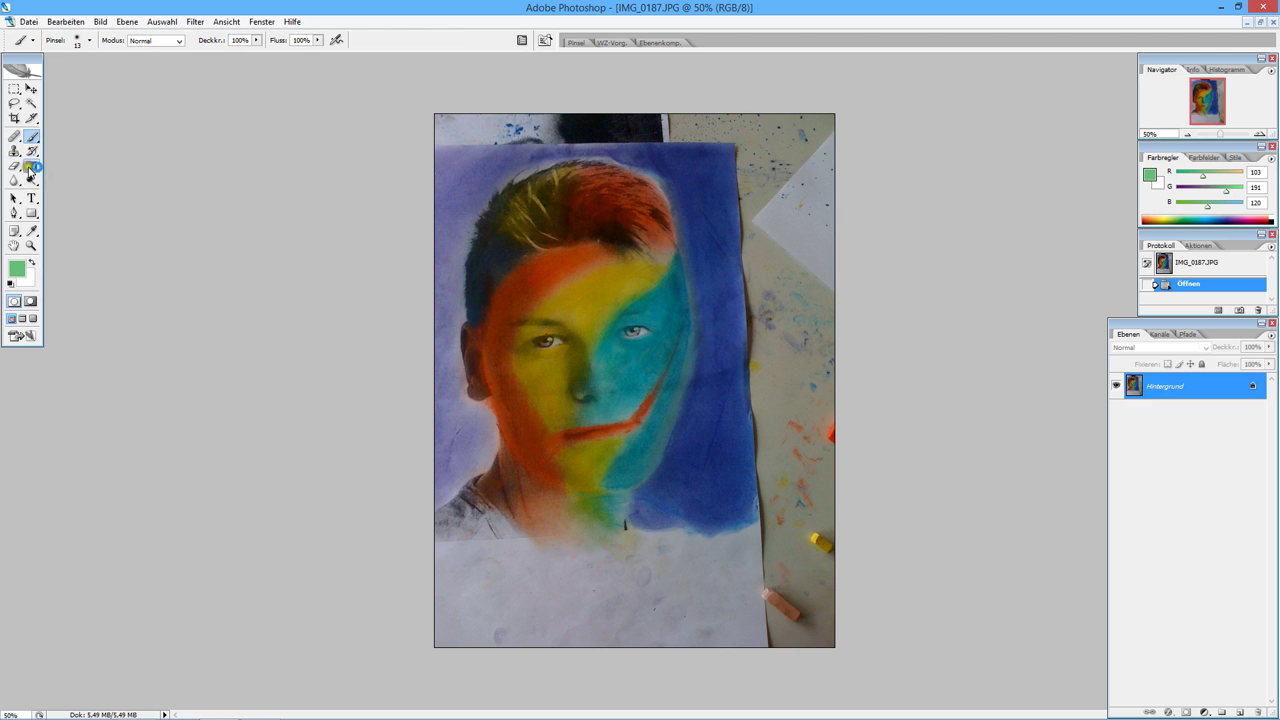
left_click(16, 268)
left_click(709, 227)
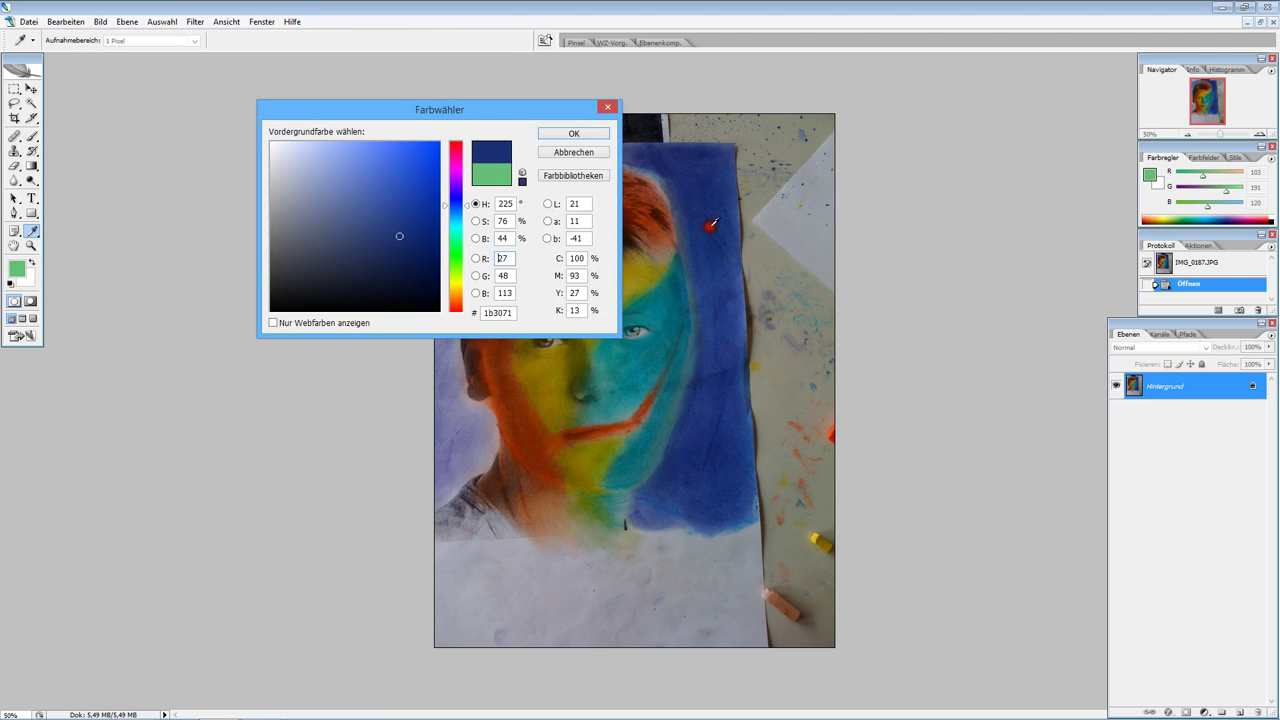
left_click(572, 134)
left_click(90, 40)
left_click_drag(34, 74, 77, 76)
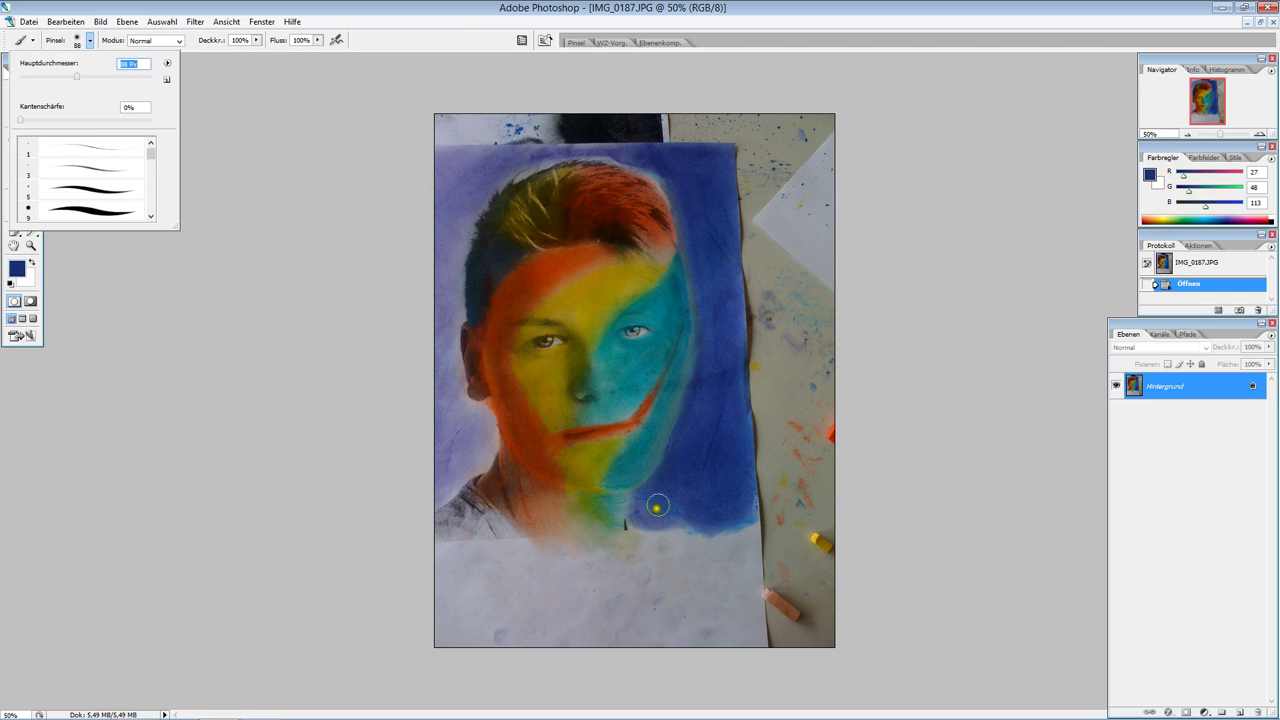
left_click(672, 492)
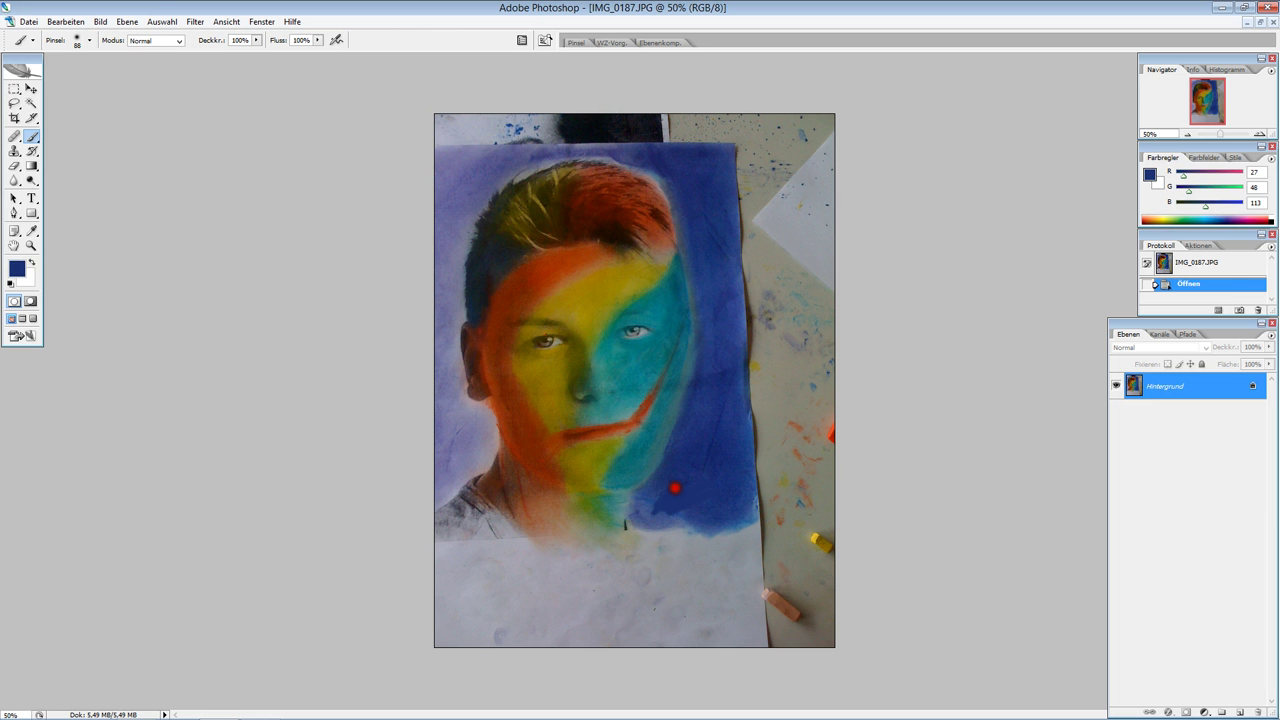
left_click_drag(675, 488, 714, 457)
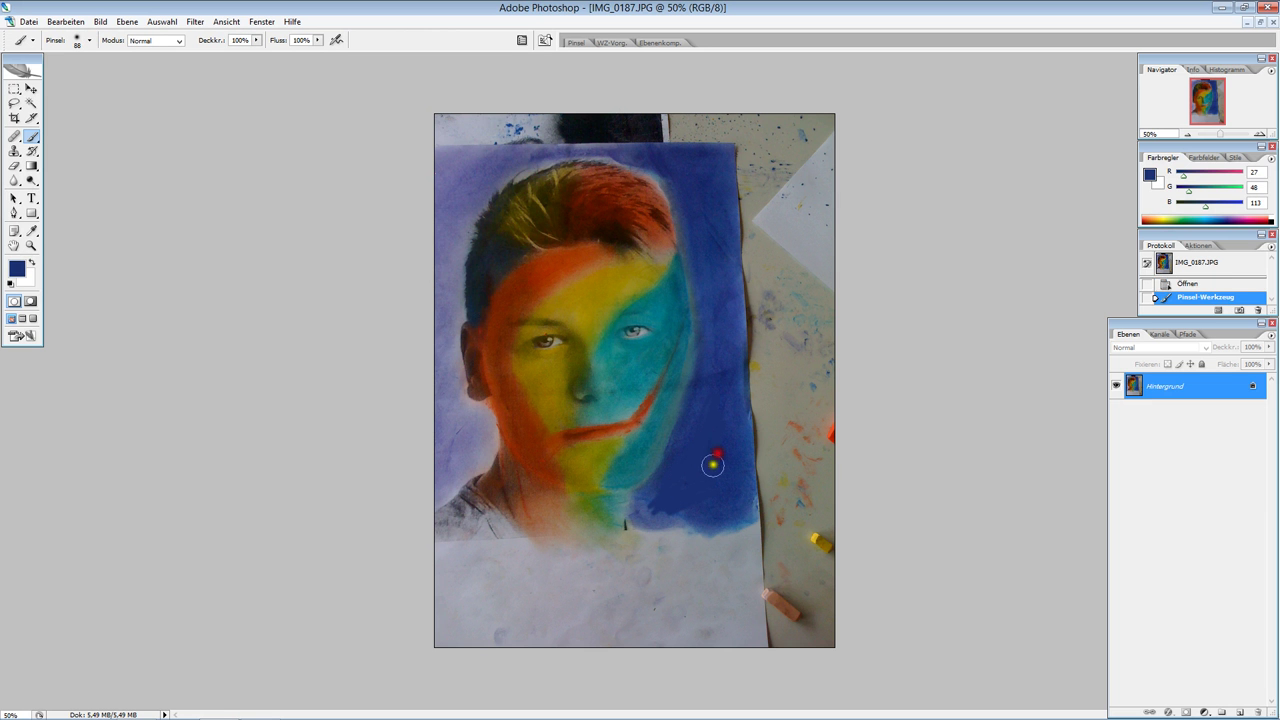
key("ctrl+z")
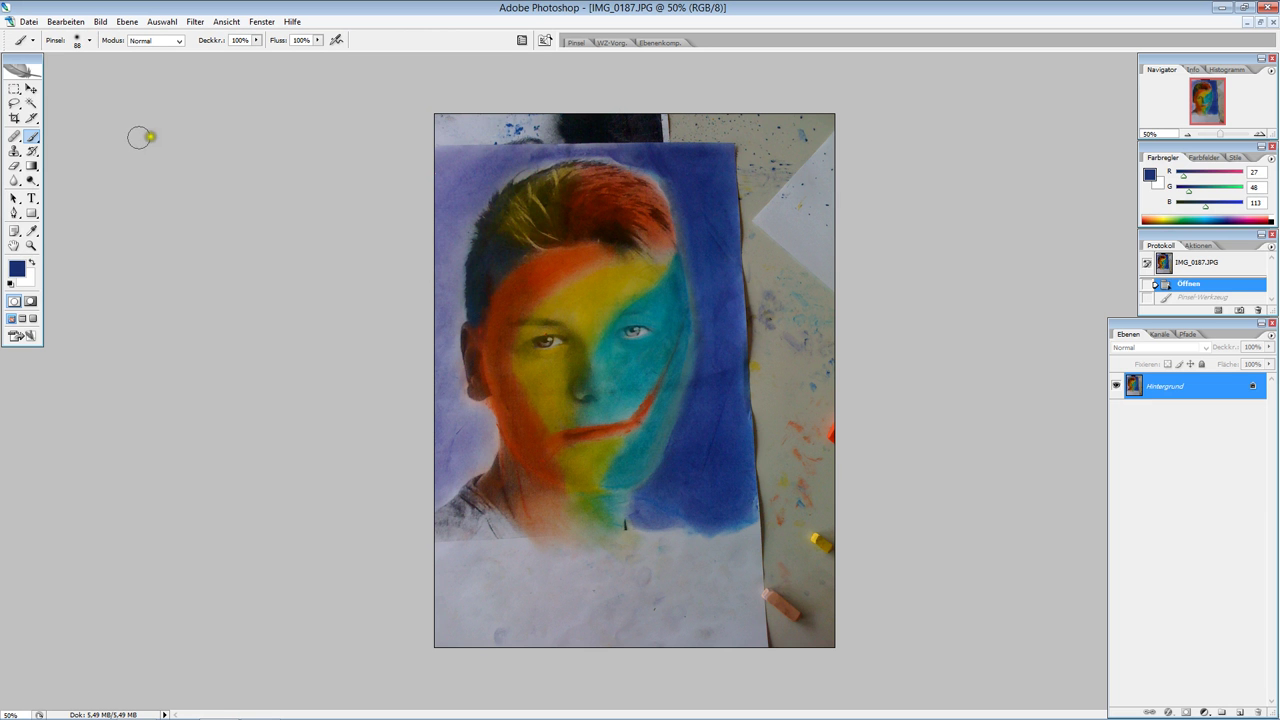
Set brush opacity 49% and flow 44%, then paint along the blue background
left_click(256, 40)
left_click_drag(256, 52, 221, 54)
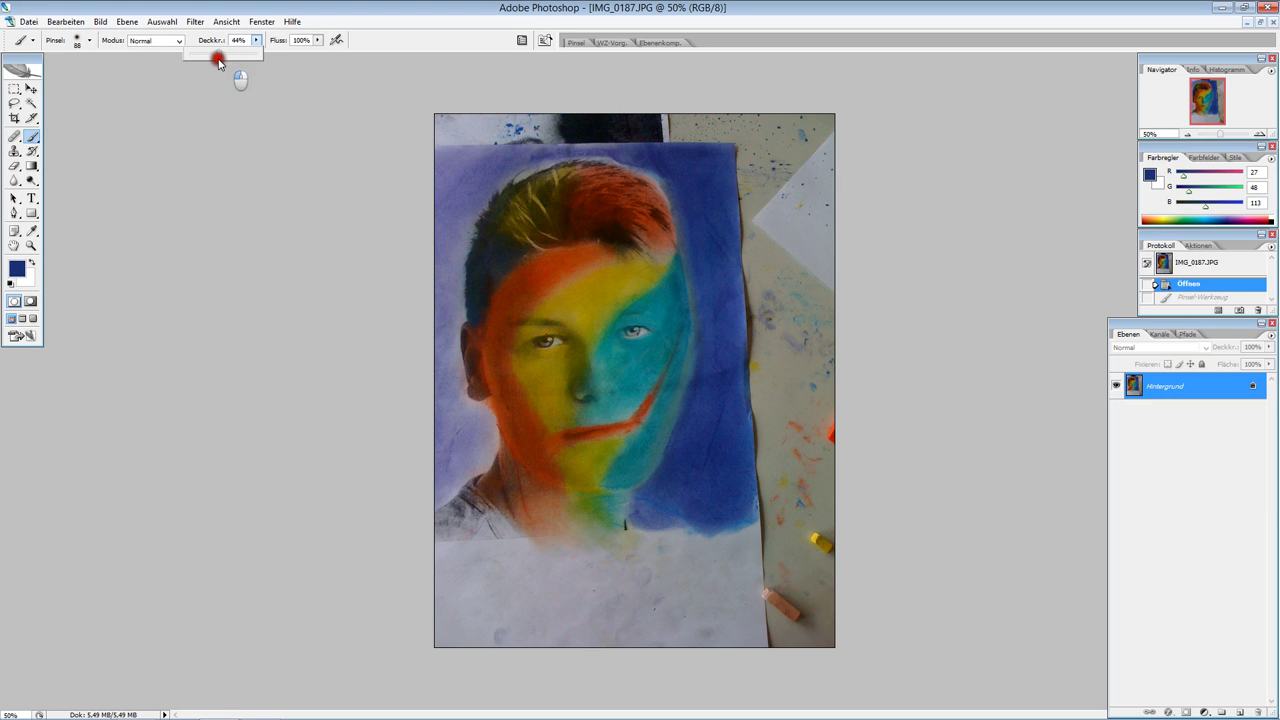
left_click(317, 40)
left_click_drag(316, 54, 280, 54)
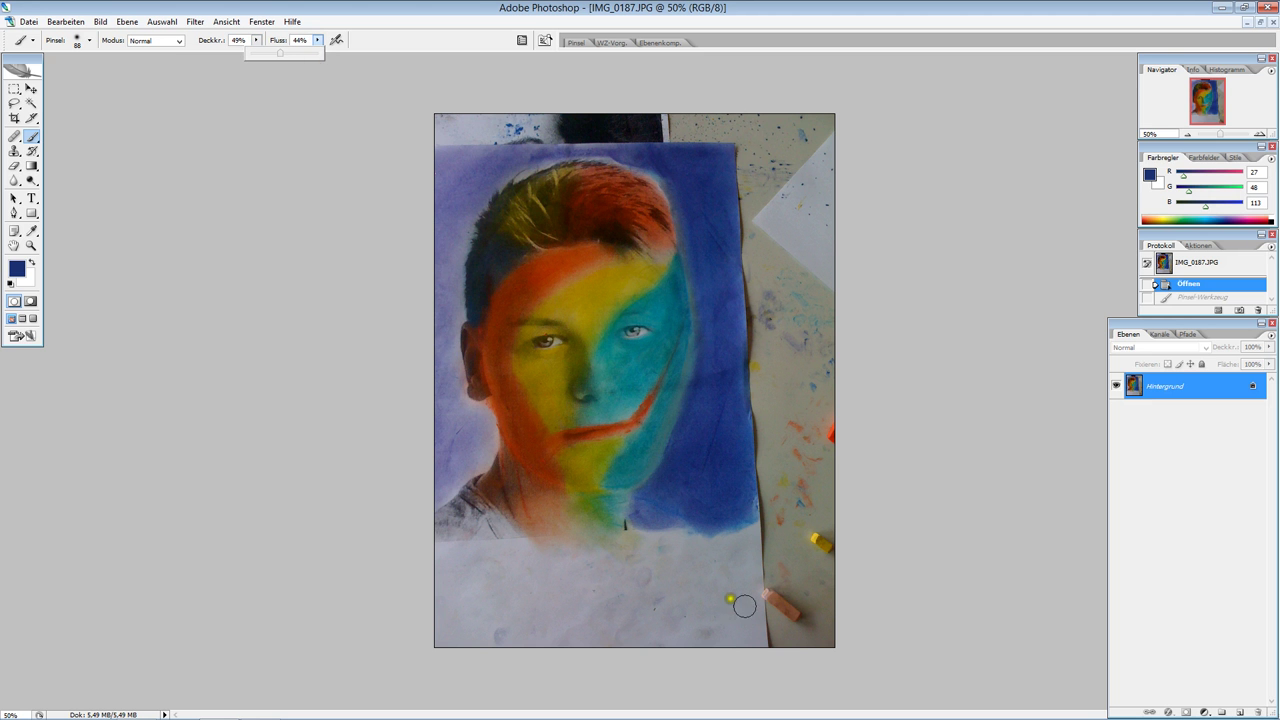
left_click(690, 497)
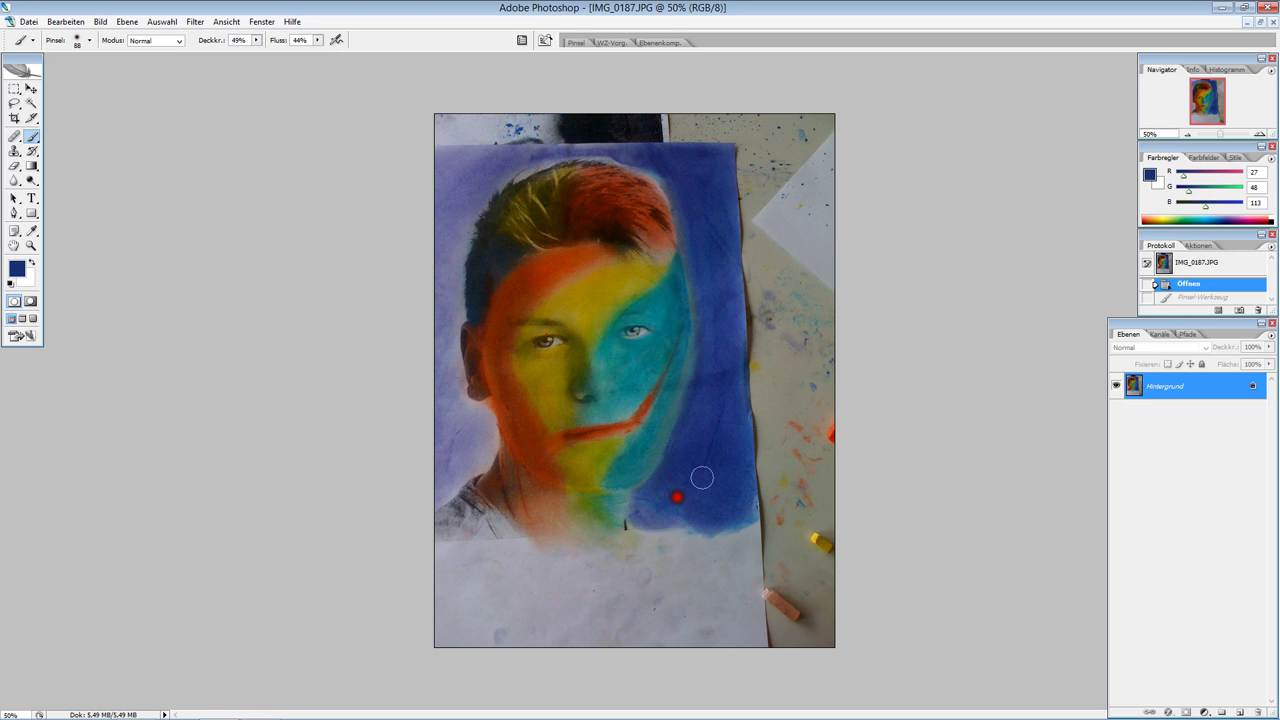
left_click(652, 516)
mouse_move(652, 516)
left_mouse_down()
mouse_move(710, 526)
mouse_move(710, 402)
mouse_move(660, 443)
mouse_move(657, 463)
mouse_move(666, 434)
mouse_move(648, 474)
mouse_move(729, 286)
mouse_move(743, 354)
mouse_move(729, 286)
mouse_move(718, 374)
mouse_move(711, 363)
mouse_move(717, 277)
mouse_move(708, 294)
left_mouse_up()
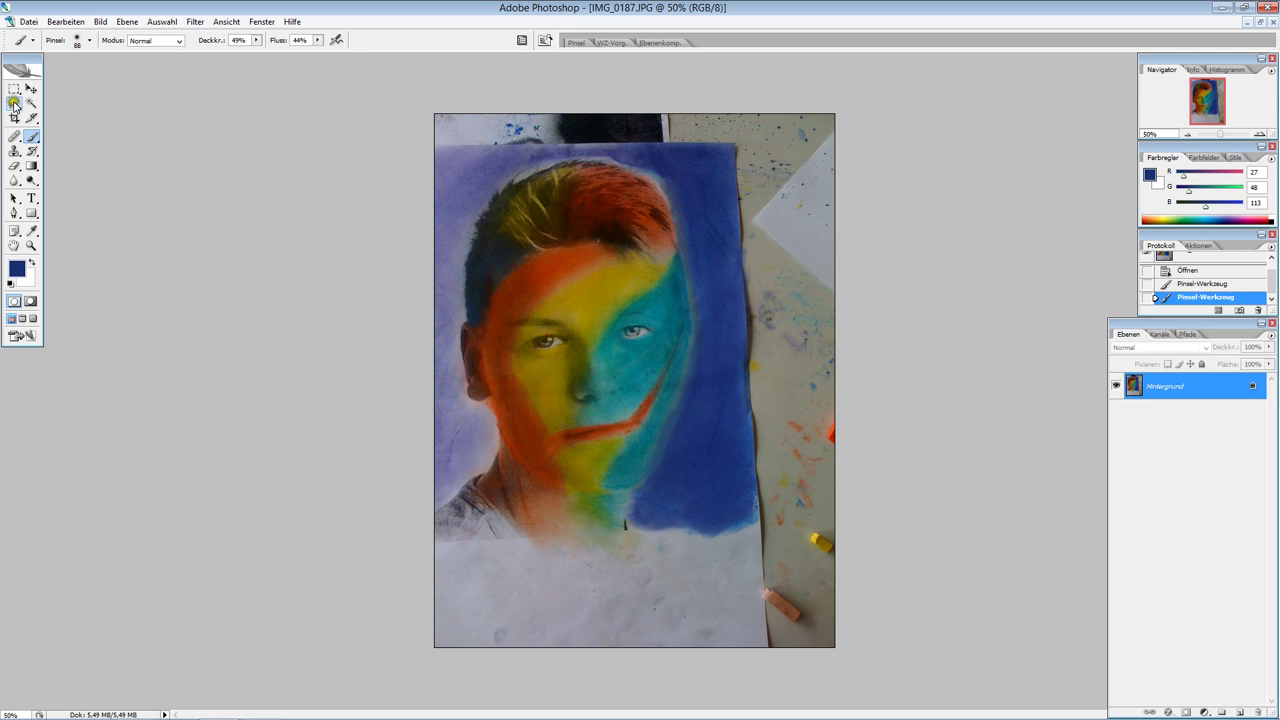
Lasso the blue background right of the face and brush dark blue inside it
left_click(14, 103)
left_click(66, 105)
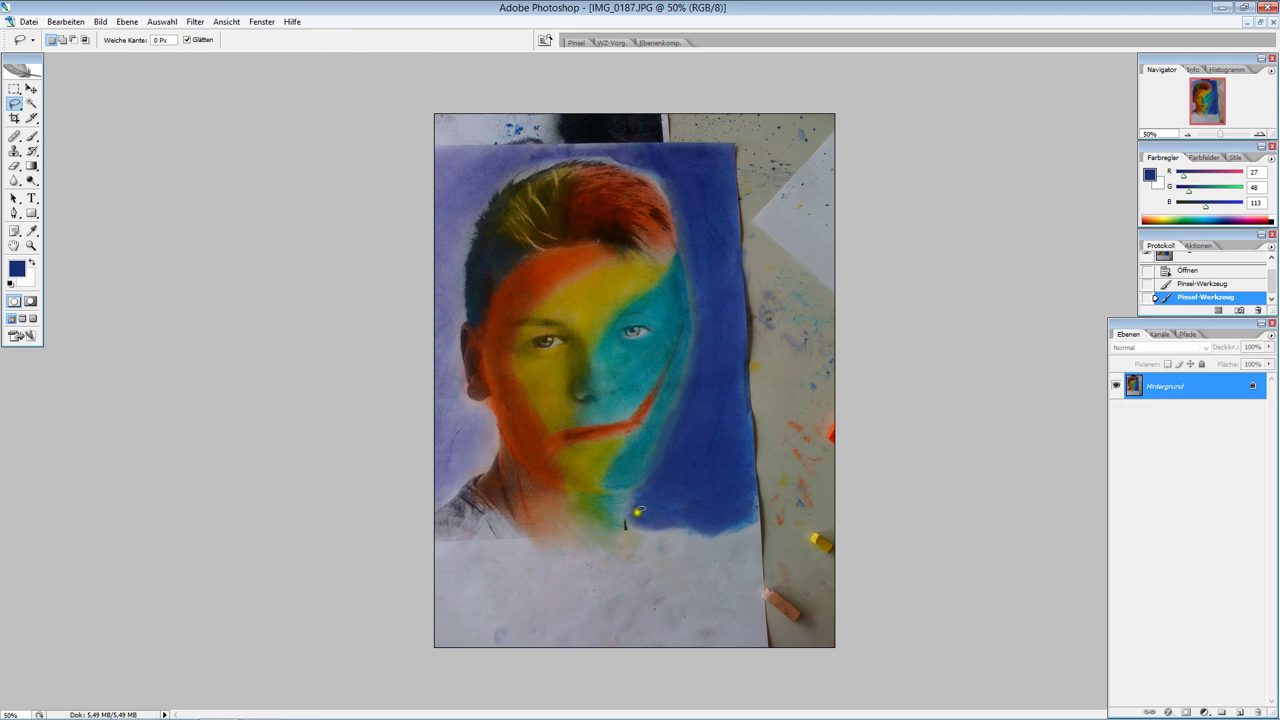
mouse_move(626, 526)
left_mouse_down()
mouse_move(683, 270)
mouse_move(648, 176)
mouse_move(605, 148)
mouse_move(720, 140)
mouse_move(741, 194)
mouse_move(756, 515)
mouse_move(630, 521)
left_mouse_up()
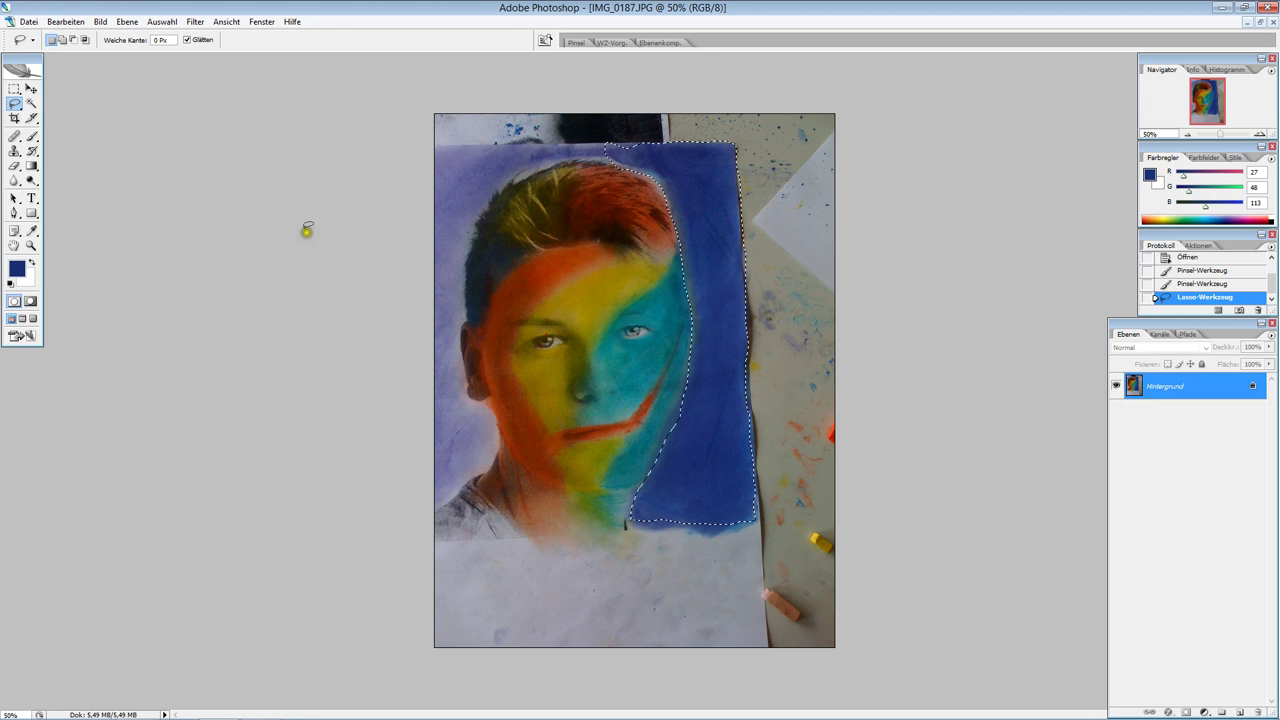
left_click_drag(31, 135, 80, 131)
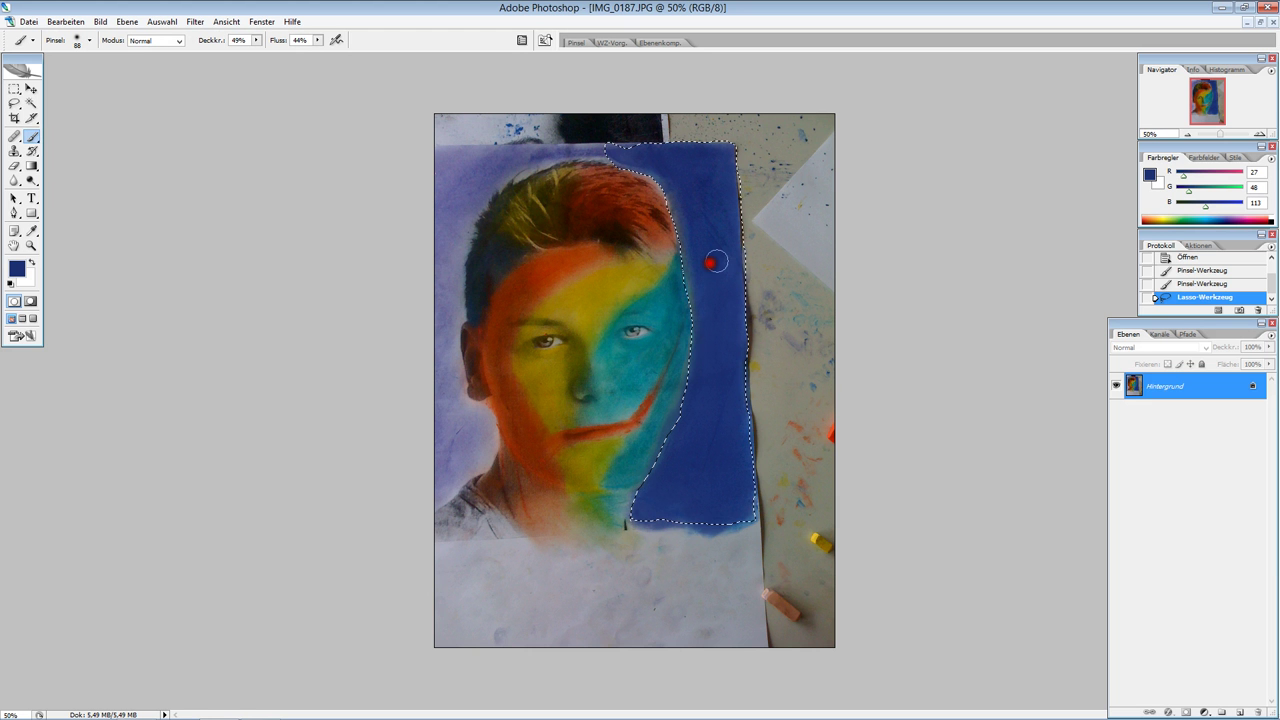
left_click_drag(686, 141, 714, 223)
right_click(1187, 387)
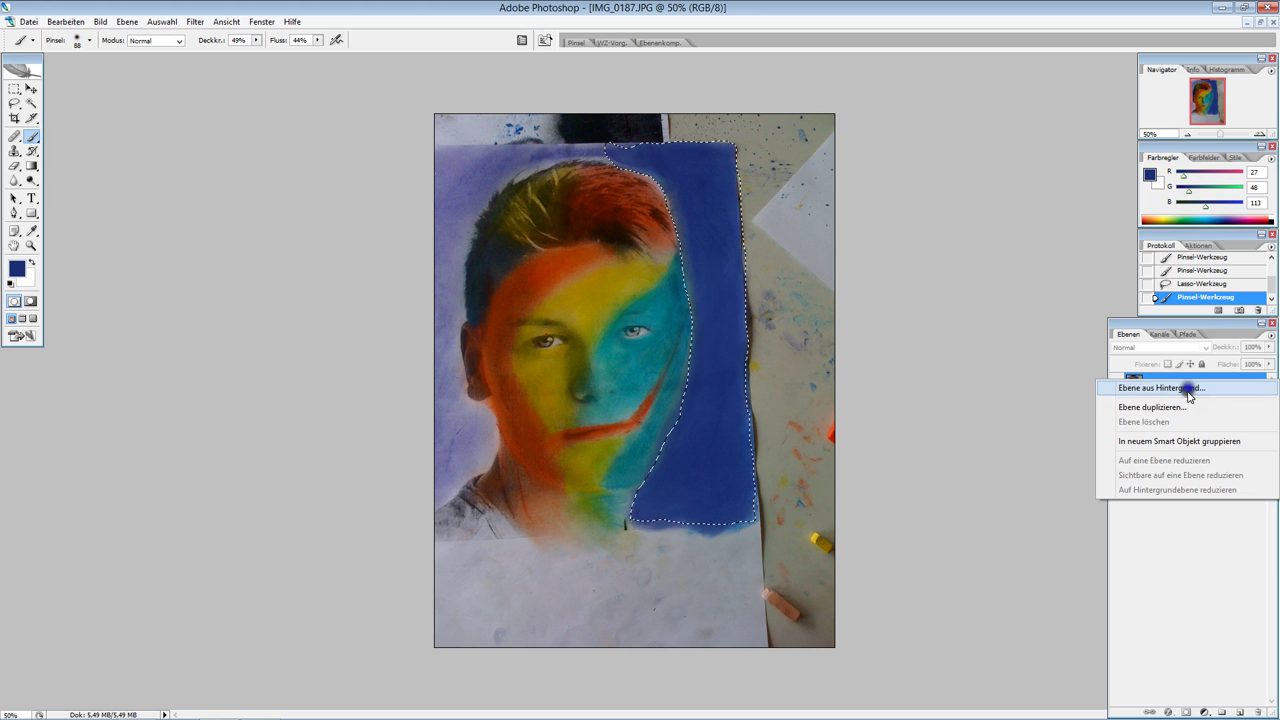
Duplicate Hintergrund as Hintergrund Kopie and deselect the lasso selection
left_click(1187, 408)
left_click(746, 218)
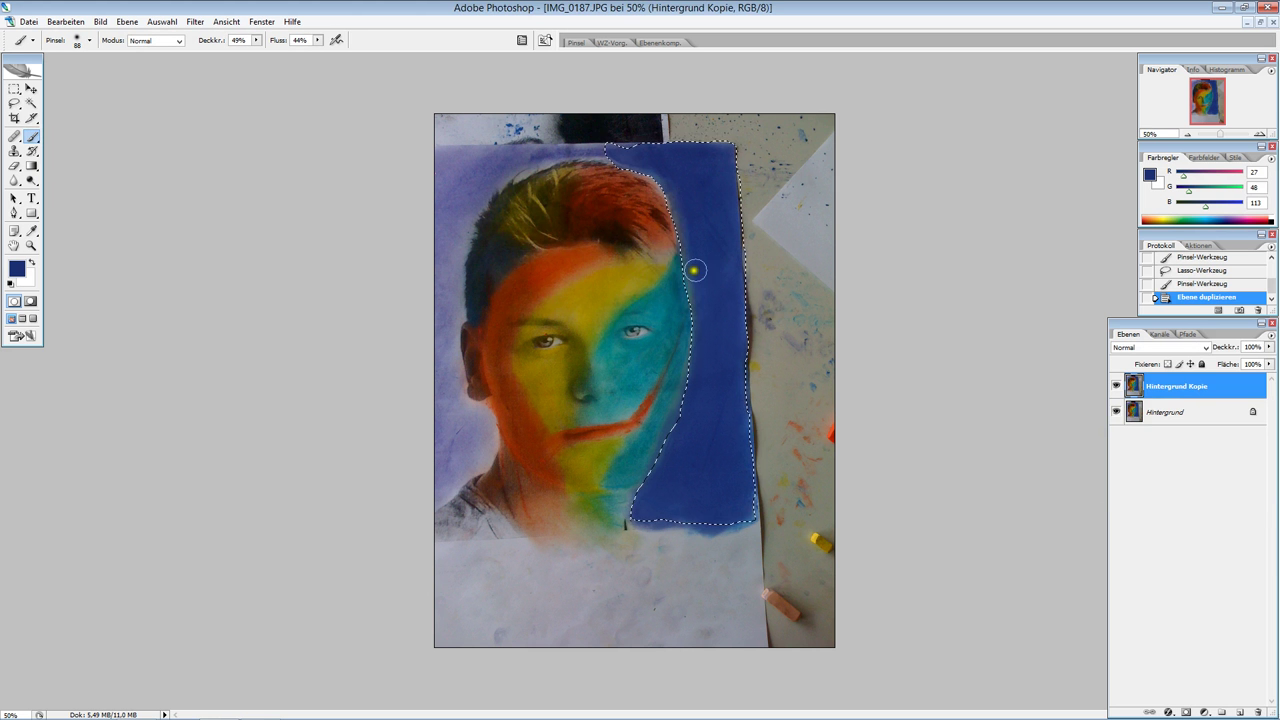
left_click(14, 103)
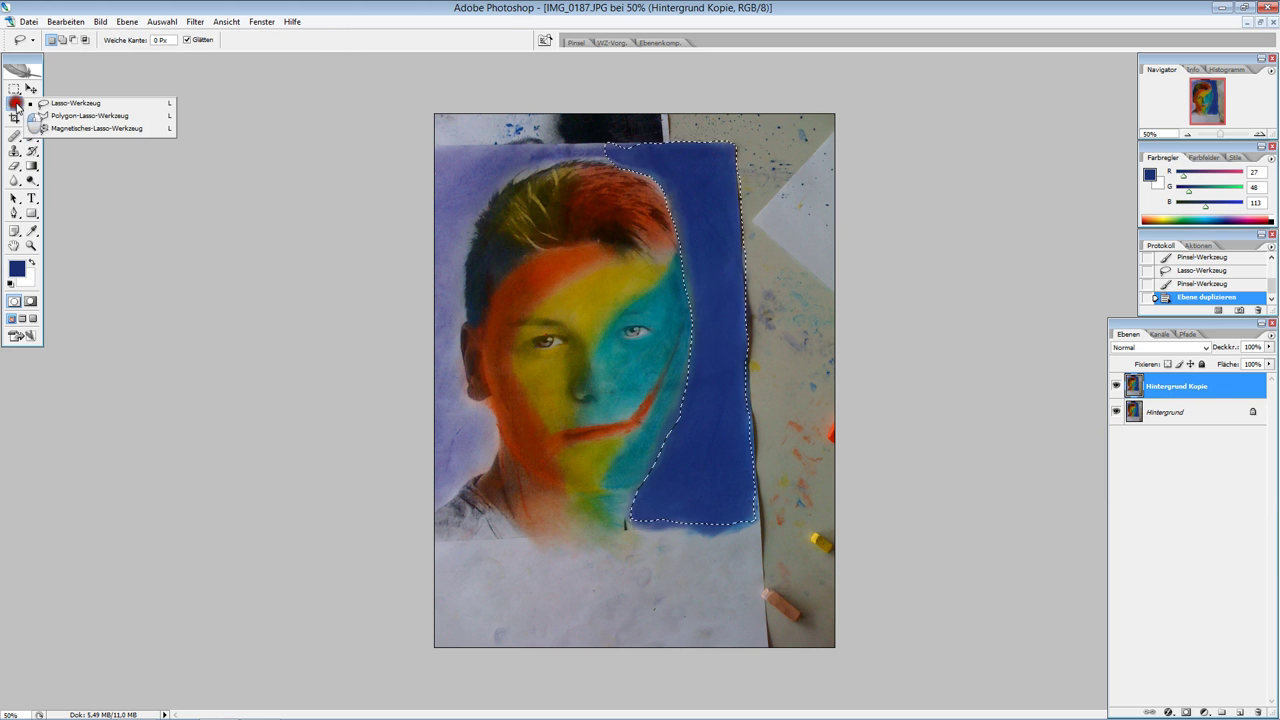
left_click(143, 106)
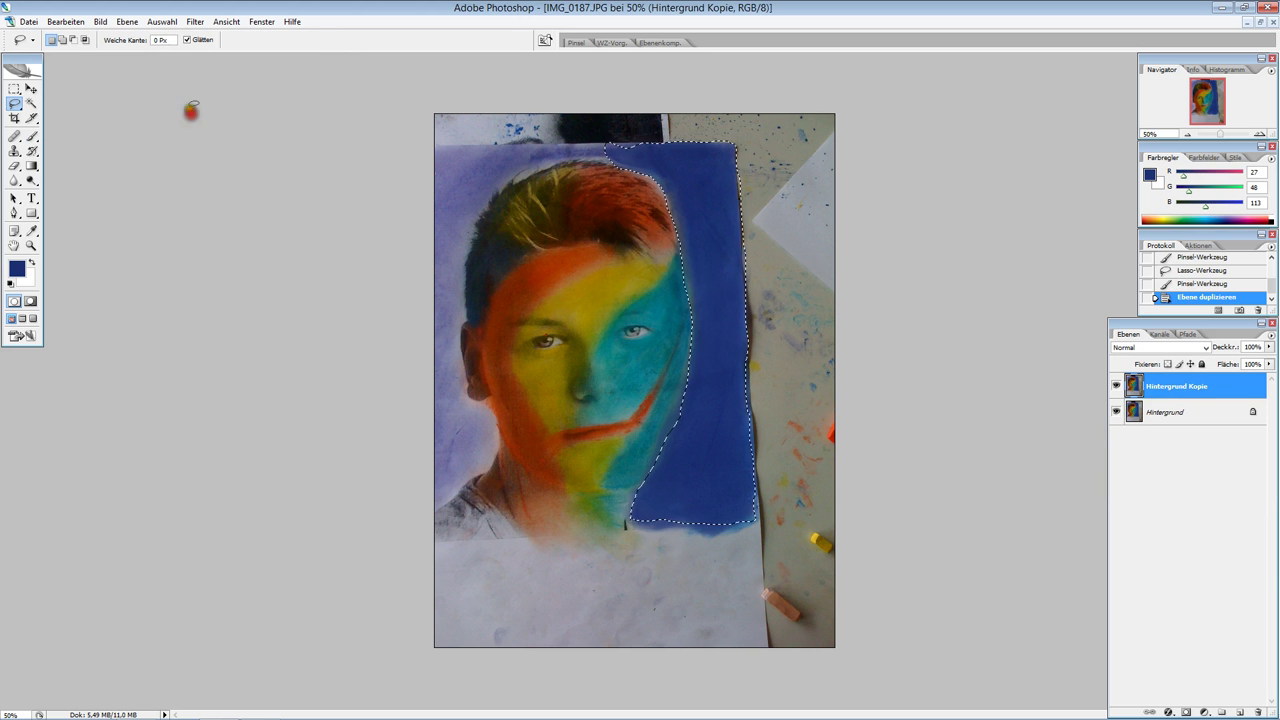
right_click(708, 219)
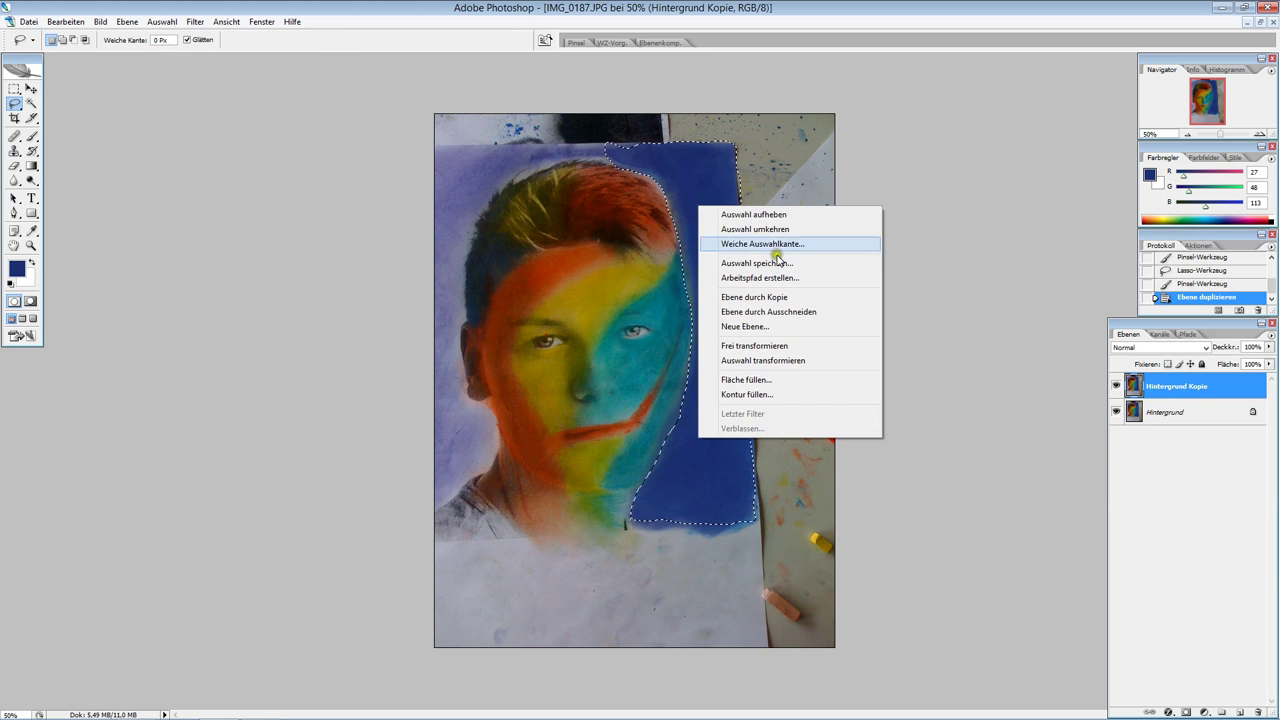
left_click(760, 216)
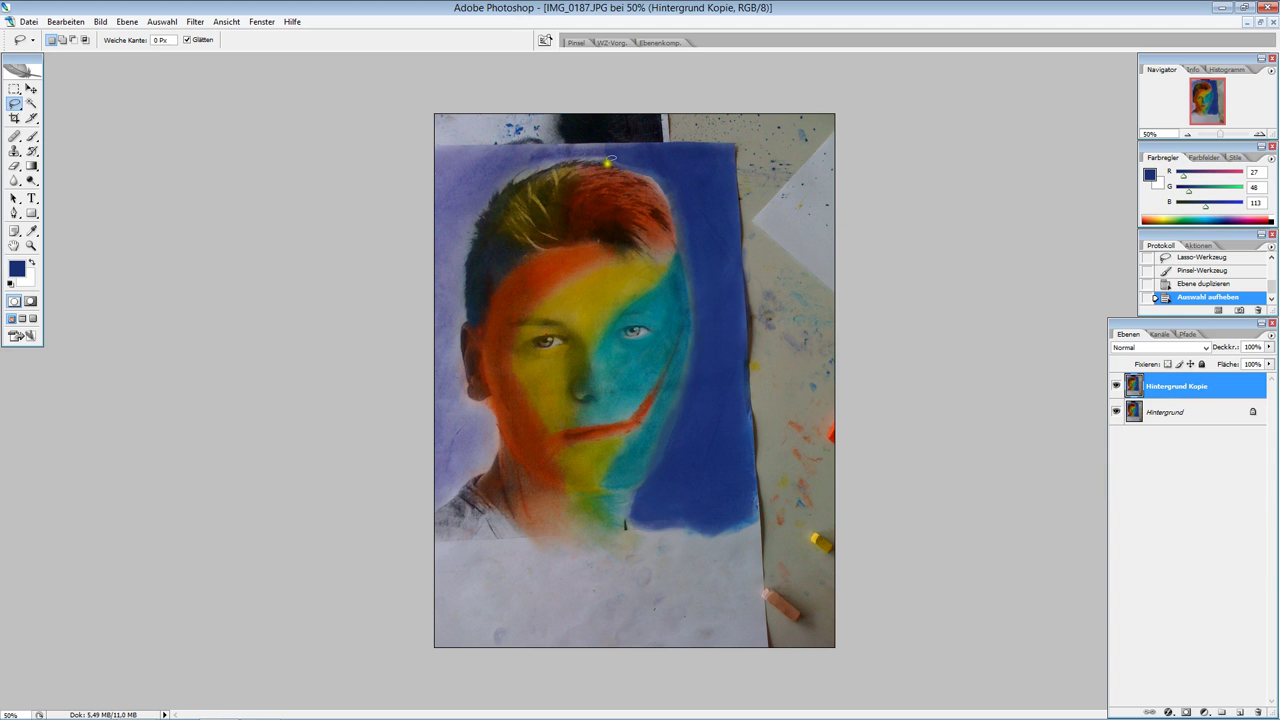
Lasso the background left of the face and sample lilac 685e9b as foreground
mouse_move(597, 145)
left_mouse_down()
mouse_move(471, 149)
mouse_move(425, 260)
mouse_move(418, 492)
mouse_move(458, 488)
mouse_move(484, 460)
mouse_move(495, 423)
mouse_move(474, 400)
mouse_move(462, 295)
mouse_move(470, 253)
mouse_move(520, 172)
mouse_move(570, 157)
mouse_move(620, 165)
left_mouse_up()
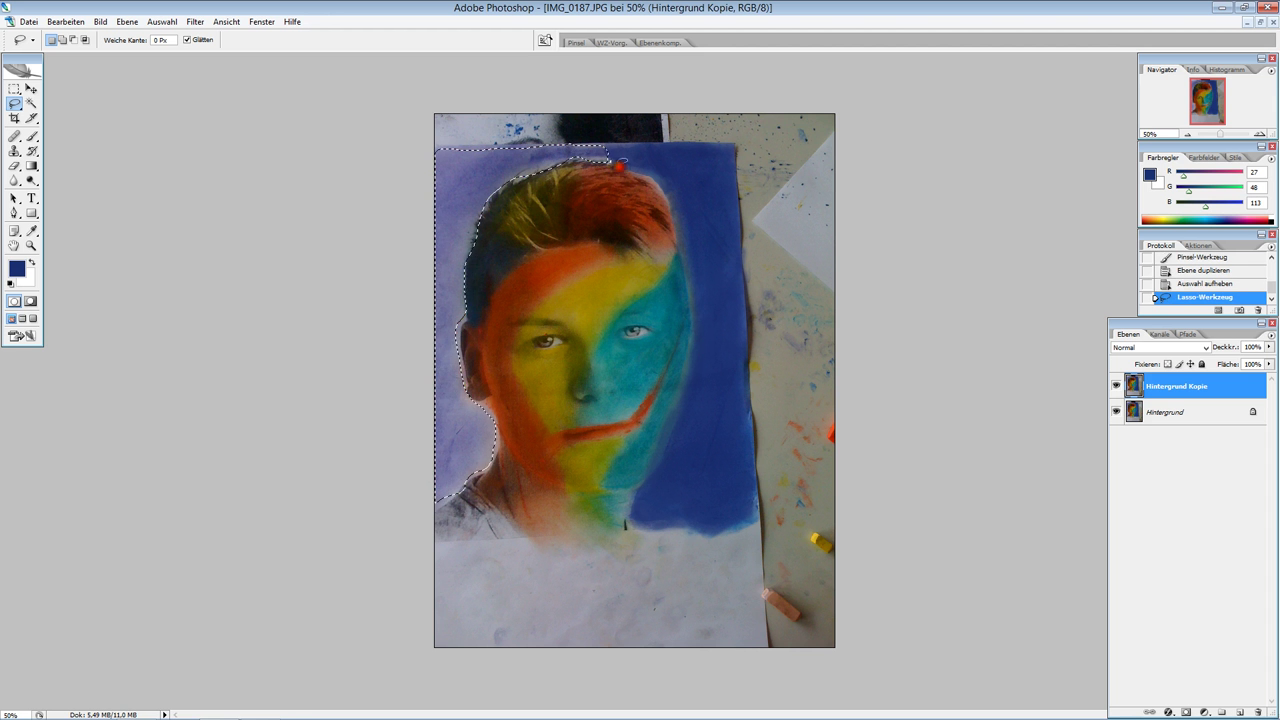
left_click(16, 268)
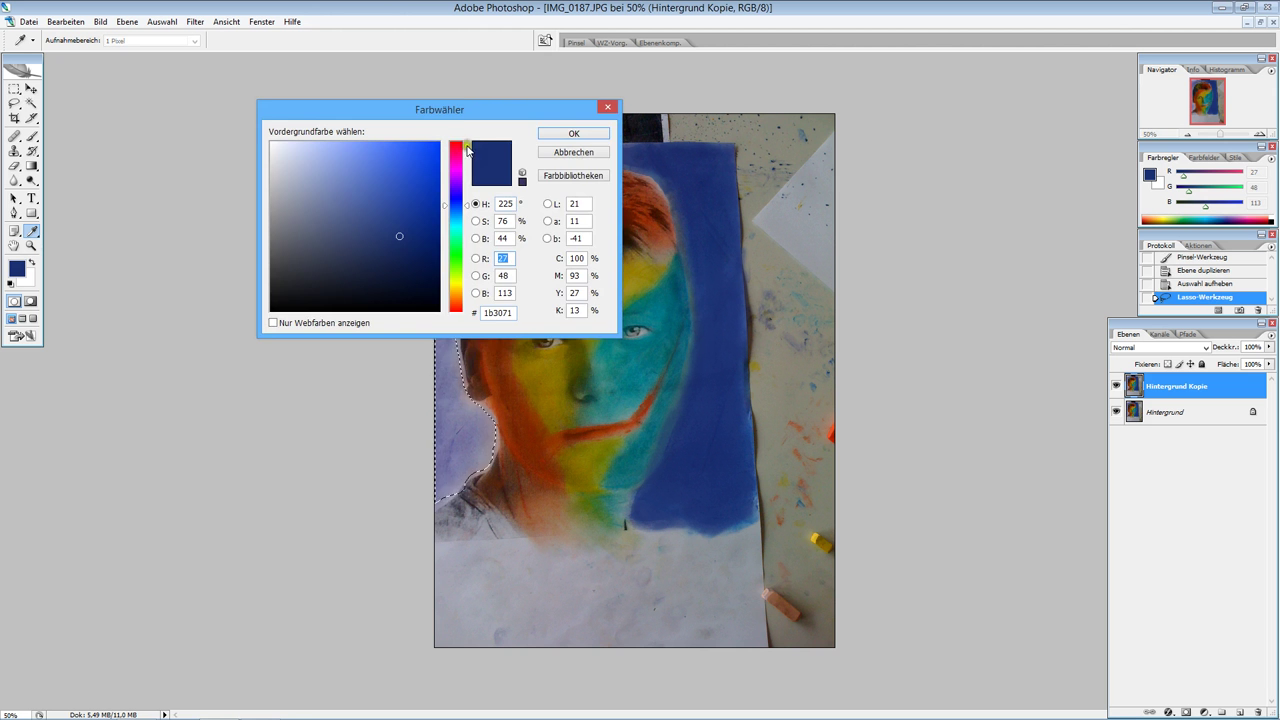
mouse_move(470, 113)
left_mouse_down()
mouse_move(266, 334)
mouse_move(239, 346)
left_mouse_up()
left_click(453, 183)
left_click(342, 365)
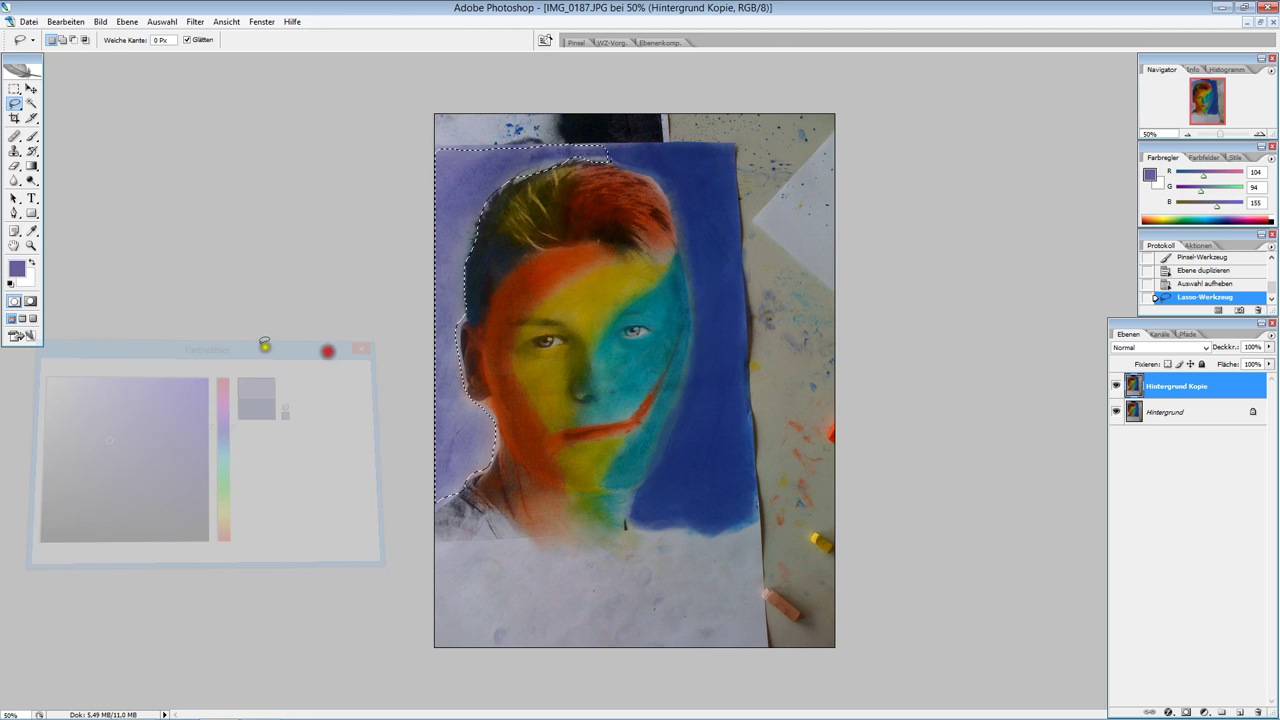
left_click_drag(33, 136, 128, 152)
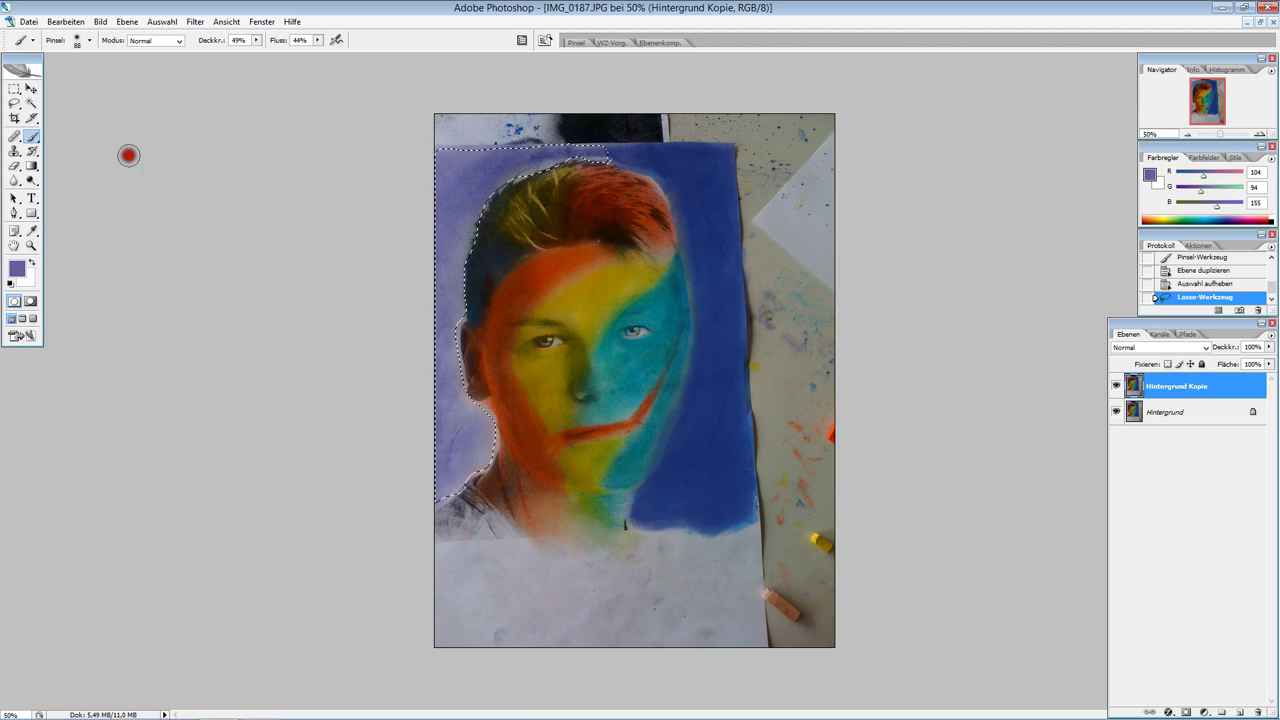
Brush lilac over the left background and along the hair edge, then deselect
mouse_move(443, 197)
left_mouse_down()
mouse_move(492, 153)
mouse_move(585, 150)
mouse_move(456, 208)
mouse_move(455, 290)
mouse_move(423, 380)
mouse_move(436, 467)
mouse_move(487, 448)
mouse_move(452, 345)
mouse_move(473, 196)
mouse_move(490, 172)
mouse_move(520, 189)
mouse_move(591, 159)
mouse_move(520, 165)
mouse_move(477, 198)
mouse_move(460, 346)
mouse_move(471, 430)
mouse_move(438, 512)
mouse_move(488, 426)
mouse_move(461, 408)
mouse_move(467, 436)
left_mouse_up()
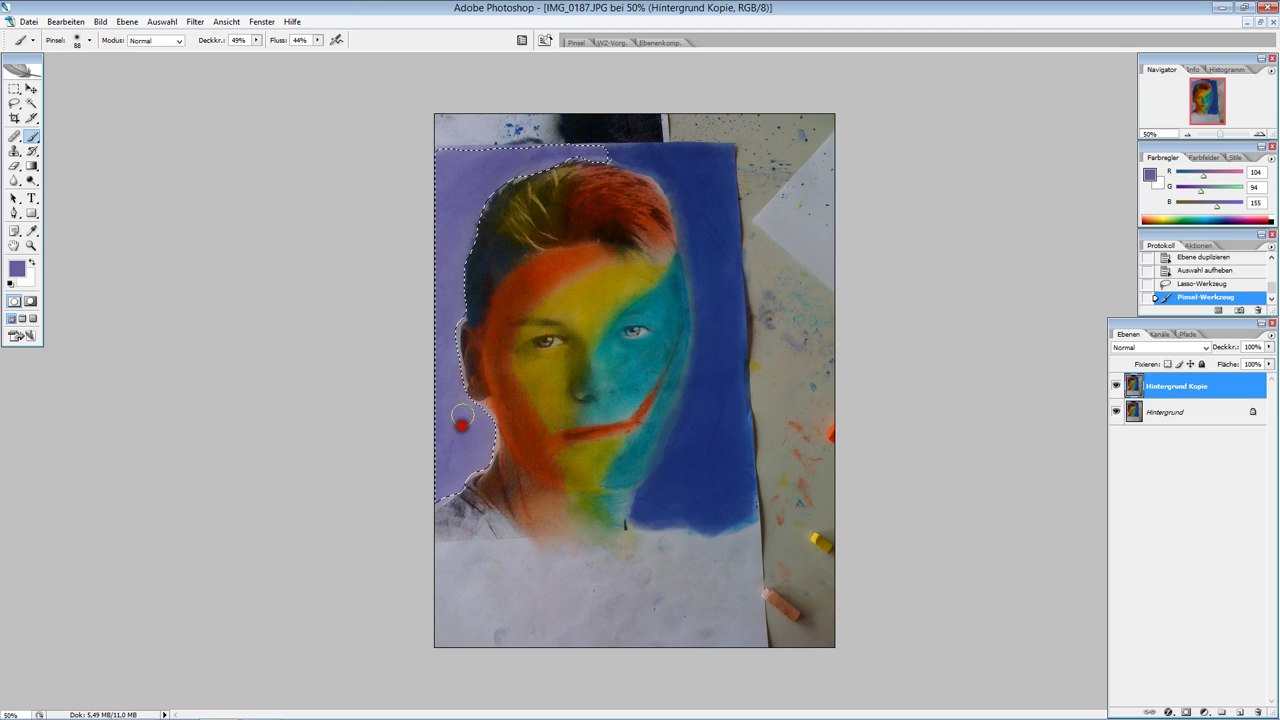
mouse_move(456, 488)
left_mouse_down()
mouse_move(474, 410)
mouse_move(454, 417)
mouse_move(482, 430)
mouse_move(455, 474)
mouse_move(437, 352)
mouse_move(456, 181)
mouse_move(450, 256)
left_mouse_up()
left_click_drag(576, 160, 636, 135)
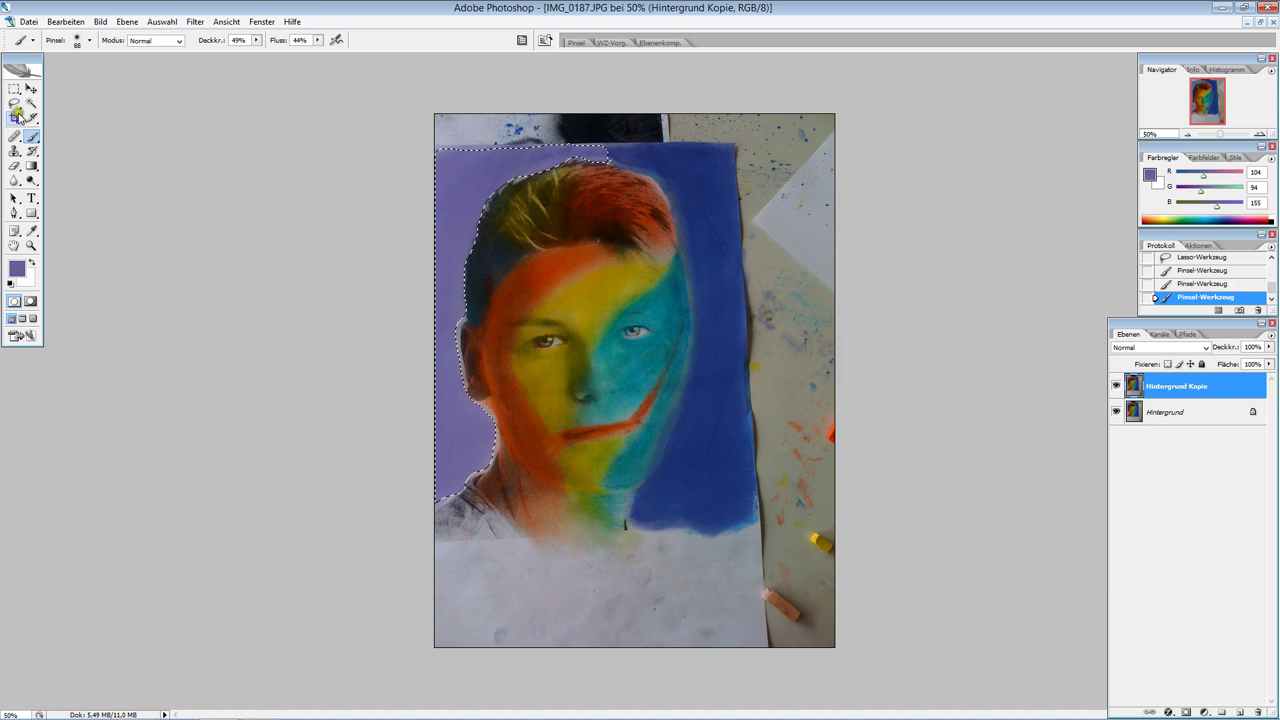
left_click_drag(14, 103, 60, 100)
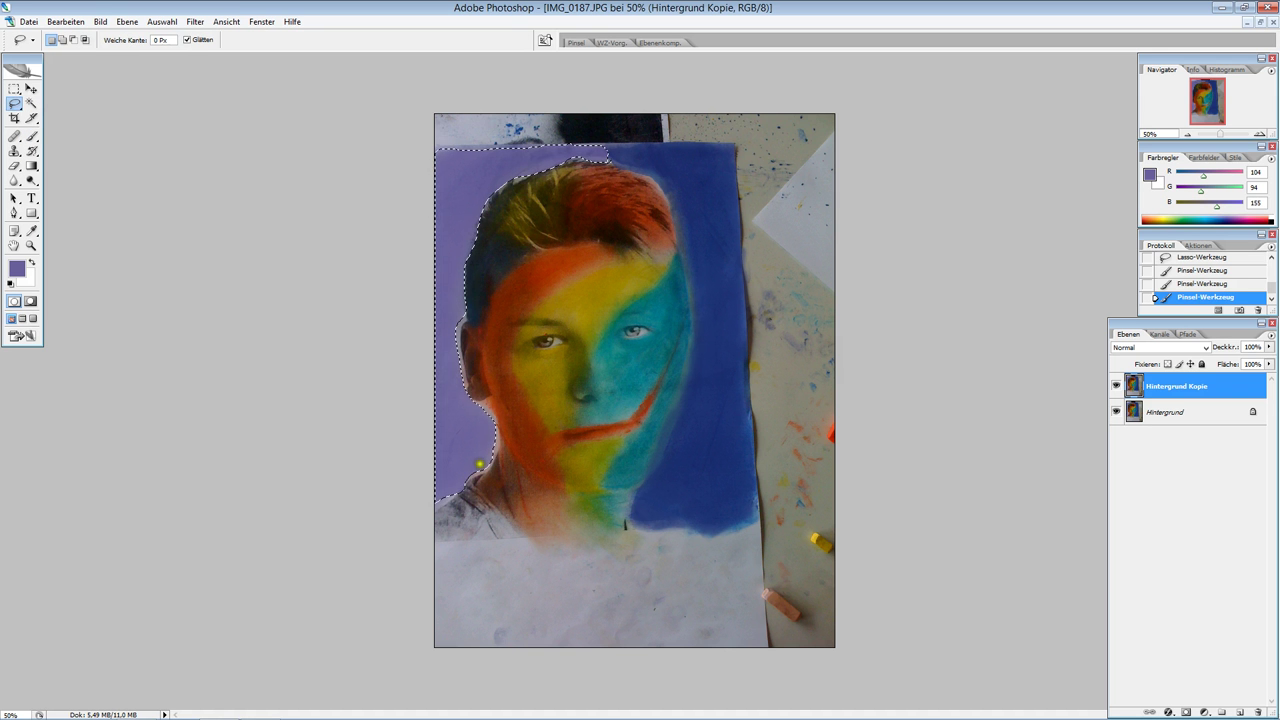
left_click(480, 473)
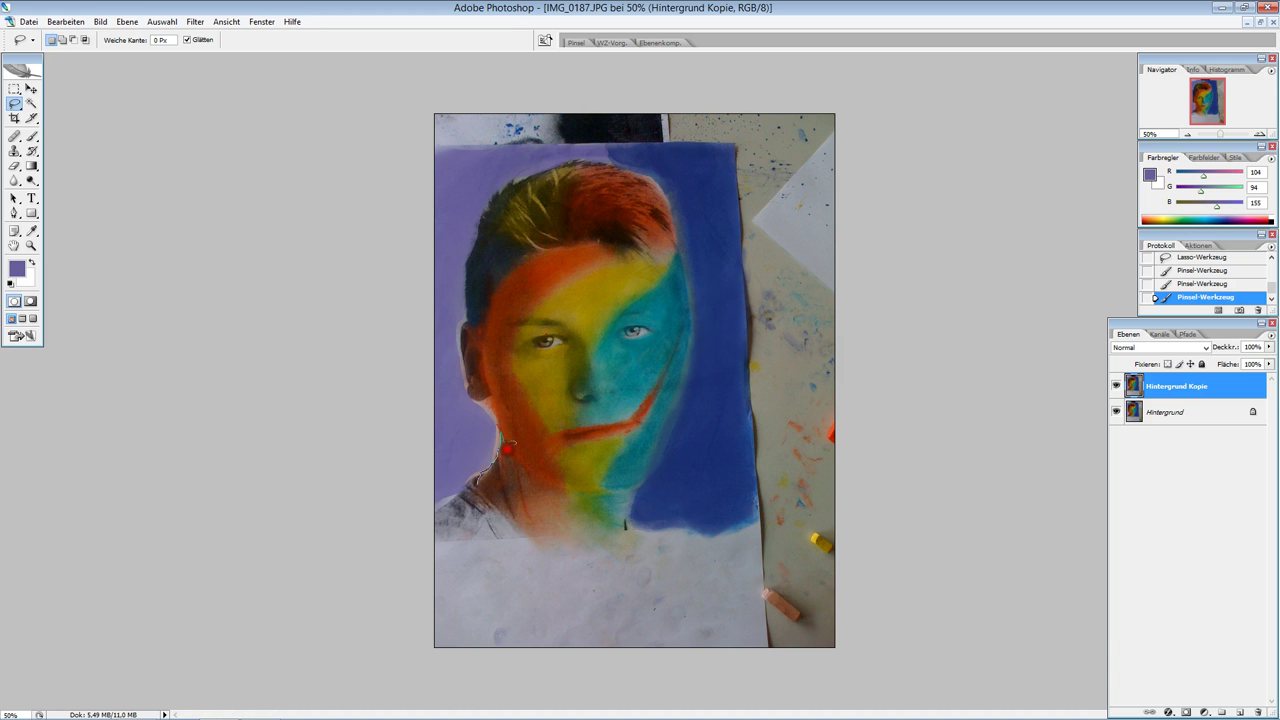
Lasso the neck and set the foreground colour to light red e46969
mouse_move(545, 477)
left_mouse_down()
mouse_move(573, 528)
mouse_move(480, 486)
left_mouse_up()
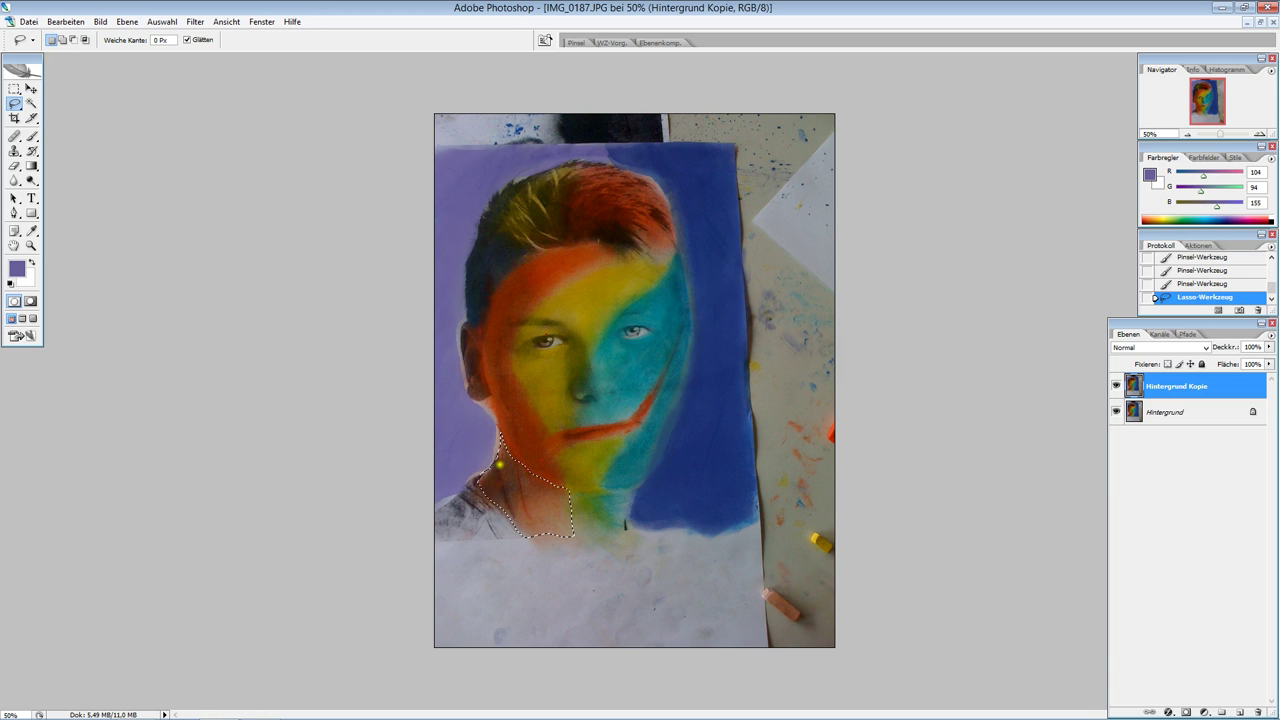
left_click(12, 269)
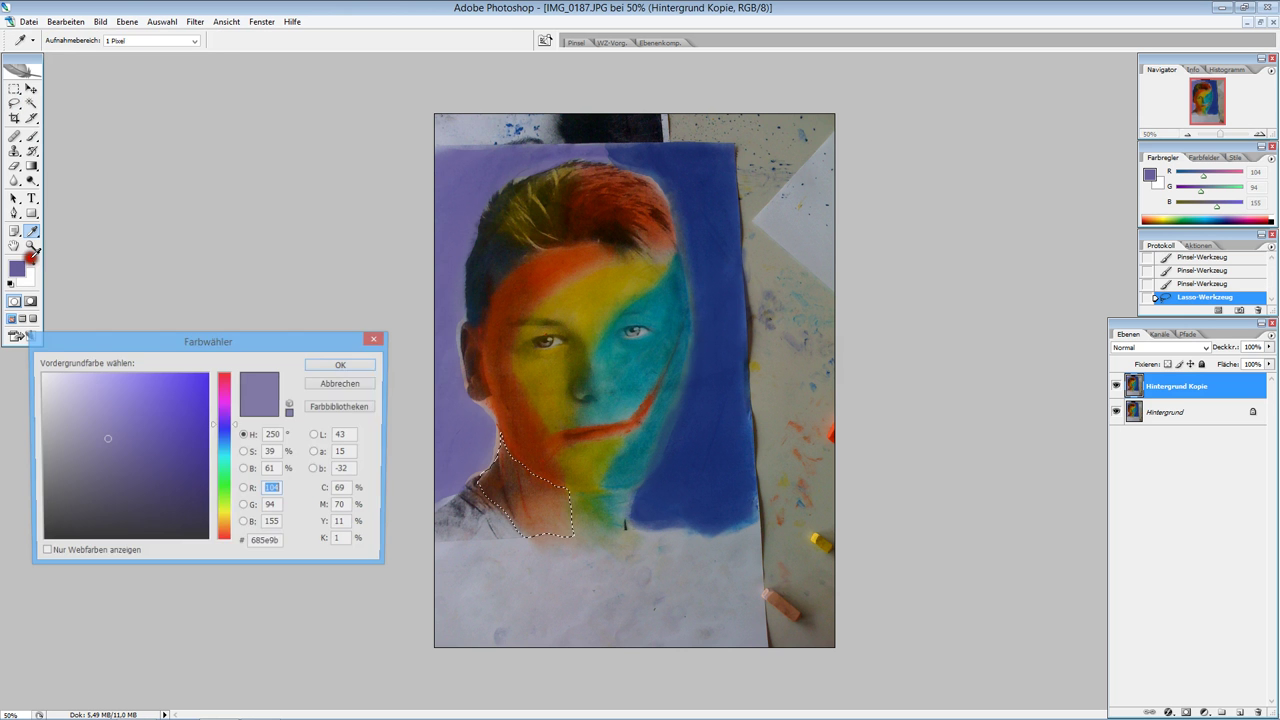
left_click_drag(228, 432, 224, 540)
left_click(151, 400)
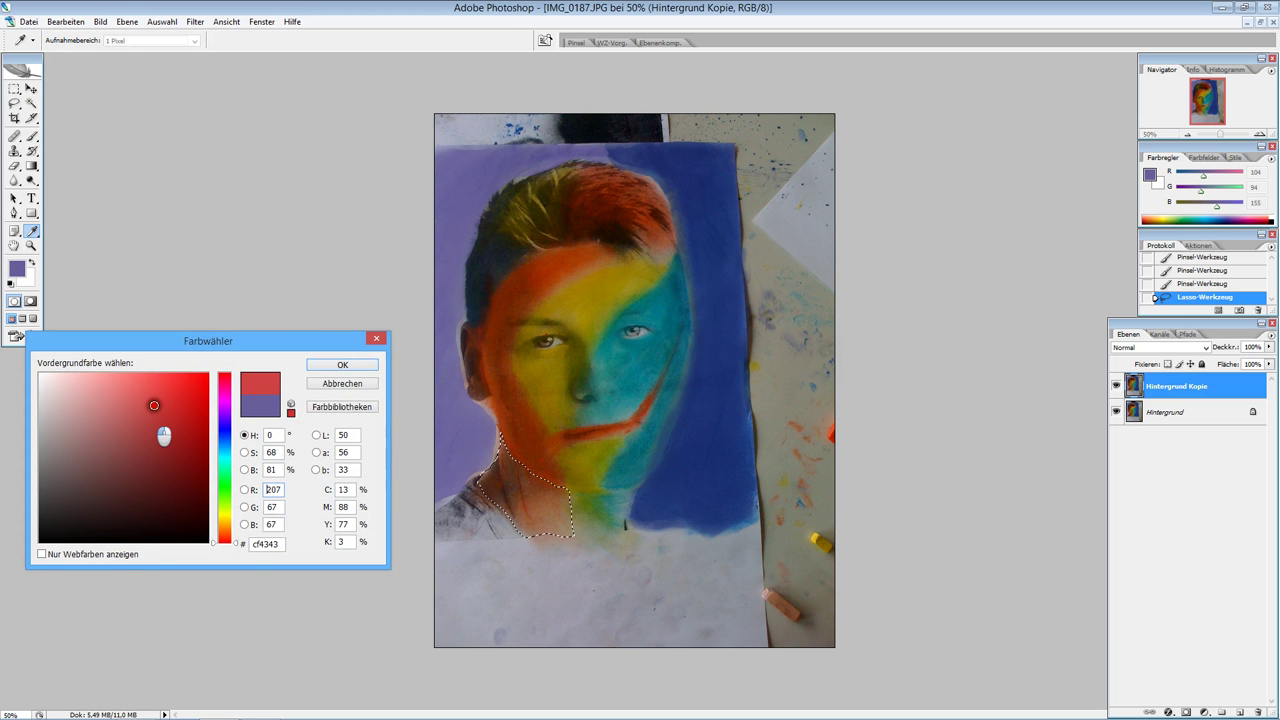
left_click(341, 365)
left_click_drag(31, 136, 100, 129)
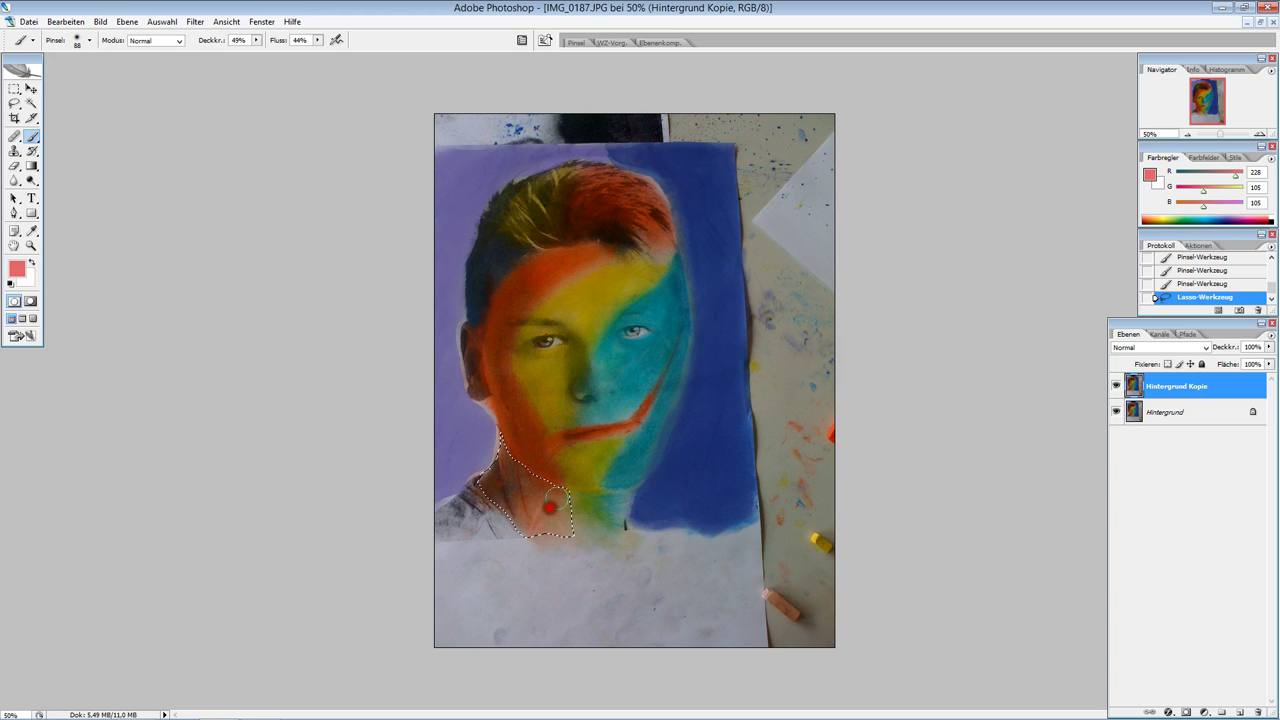
Paint the neck light red, undoing one stroke and repainting at 25% opacity
left_click_drag(540, 550, 507, 514)
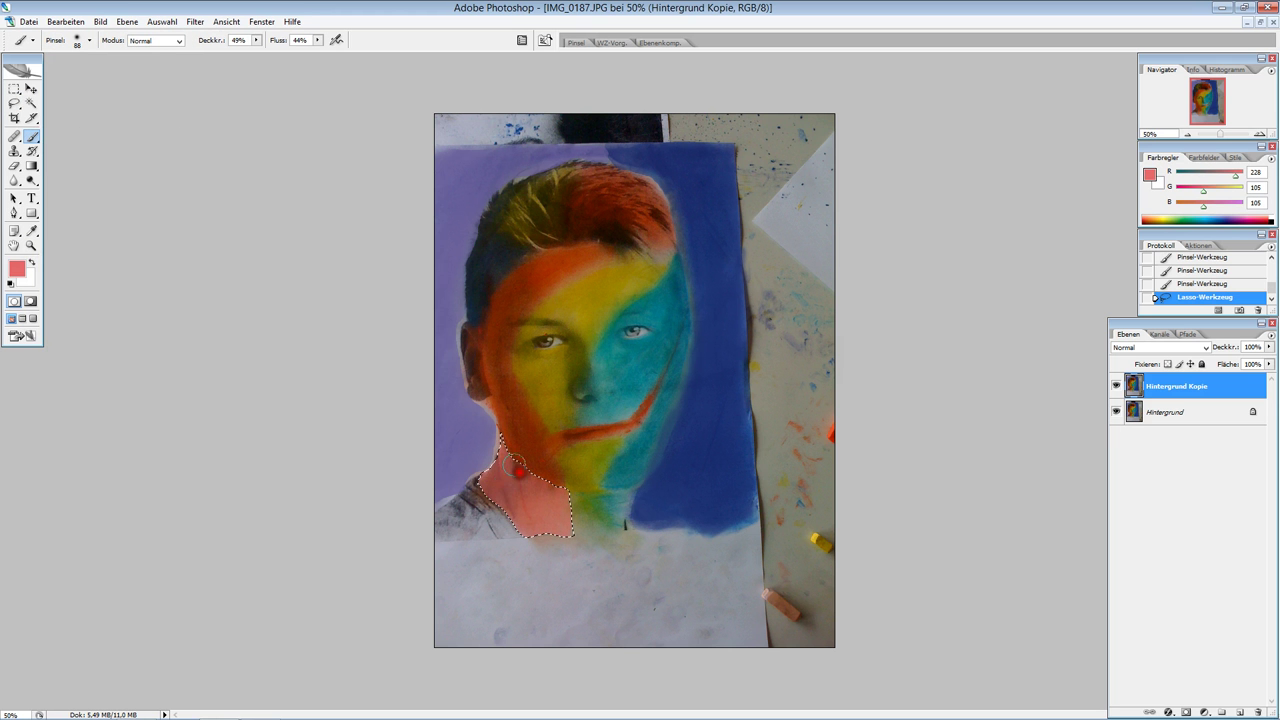
left_click_drag(515, 466, 557, 510)
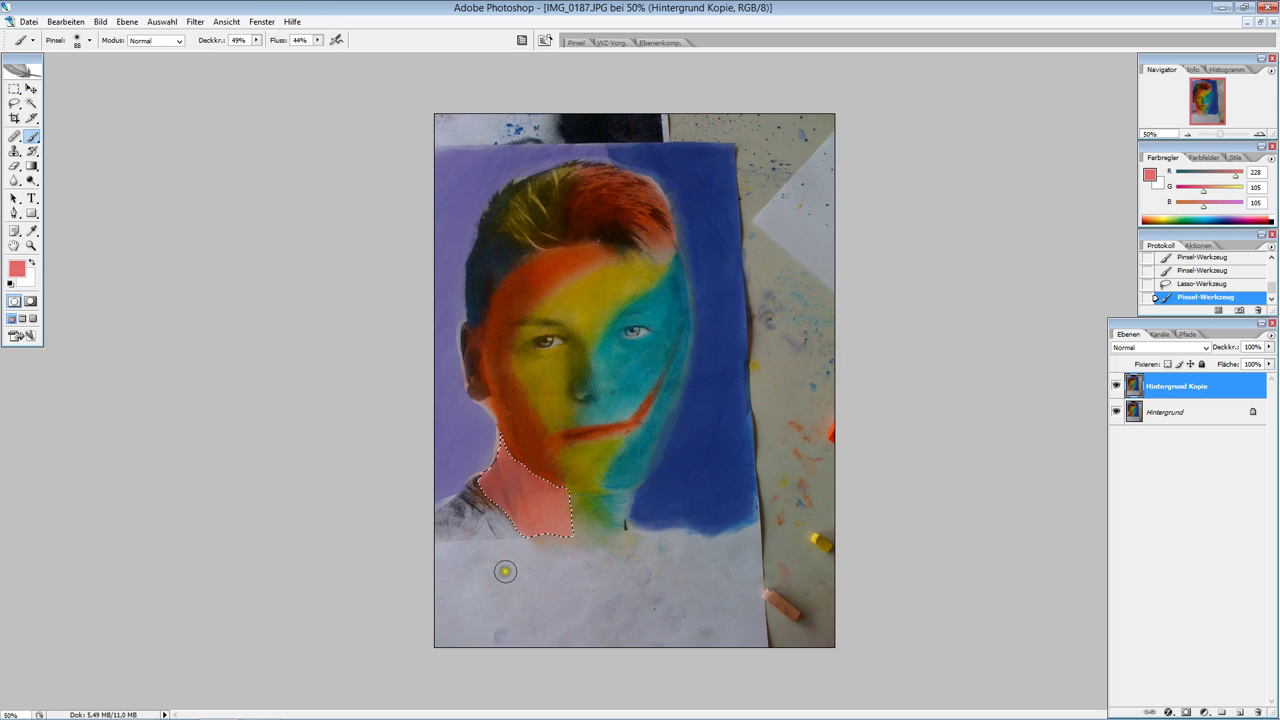
key("ctrl+z")
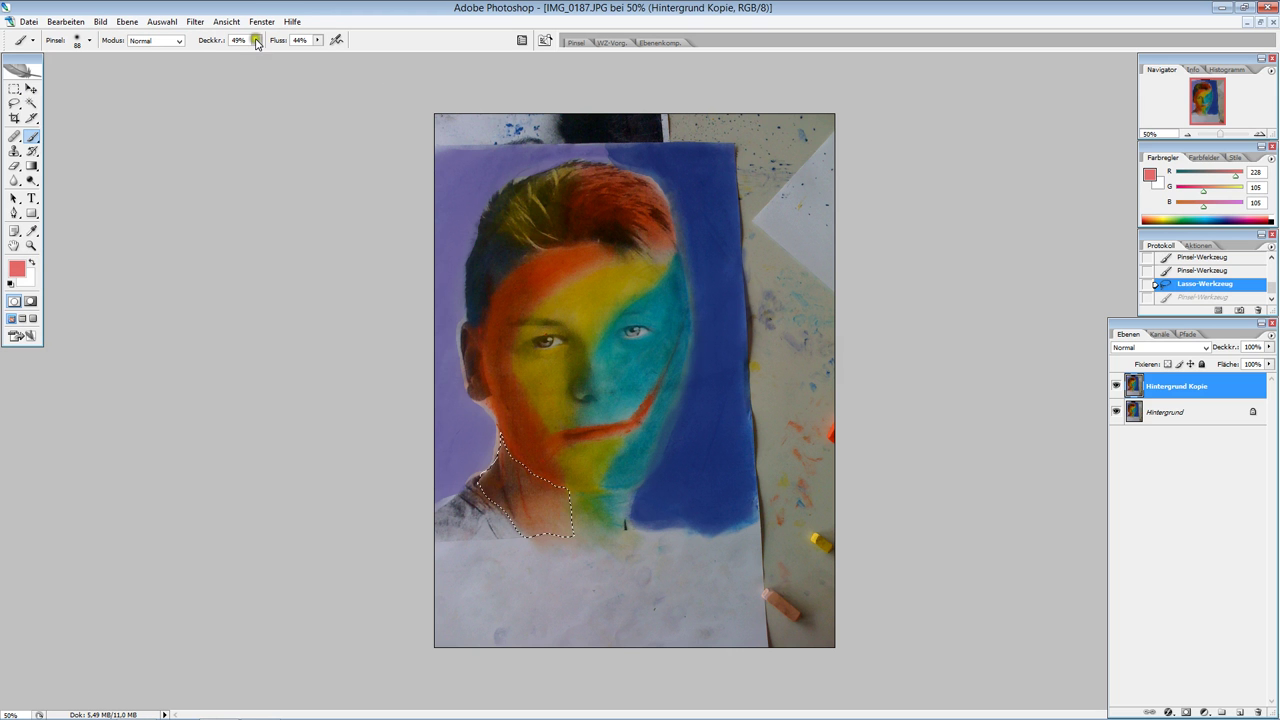
left_click_drag(257, 44, 235, 52)
left_click(524, 489)
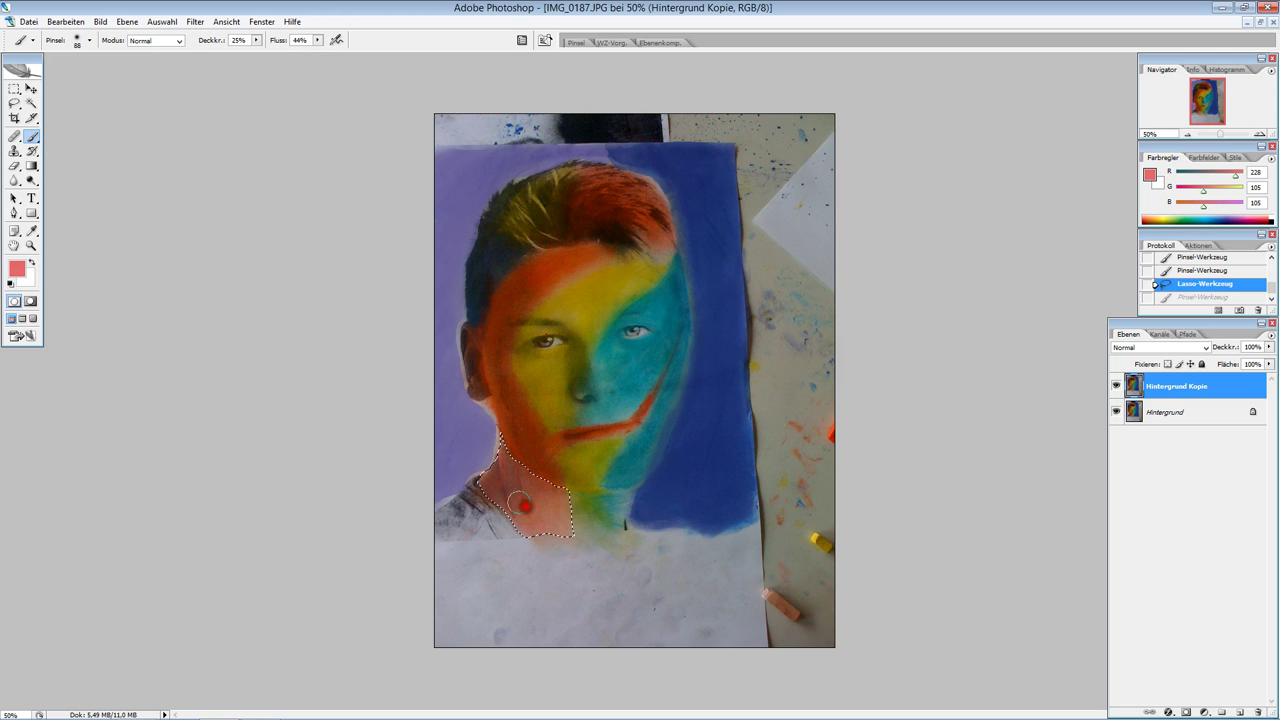
left_click_drag(527, 502, 591, 488)
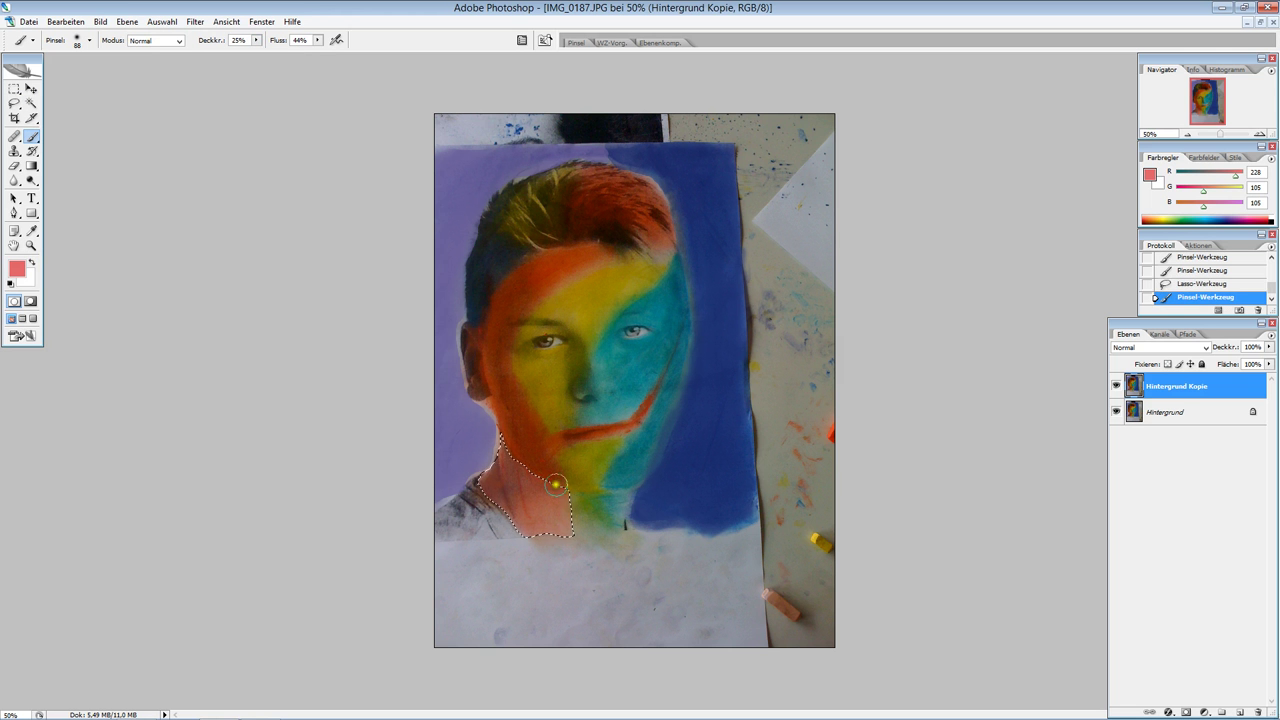
right_click(511, 503)
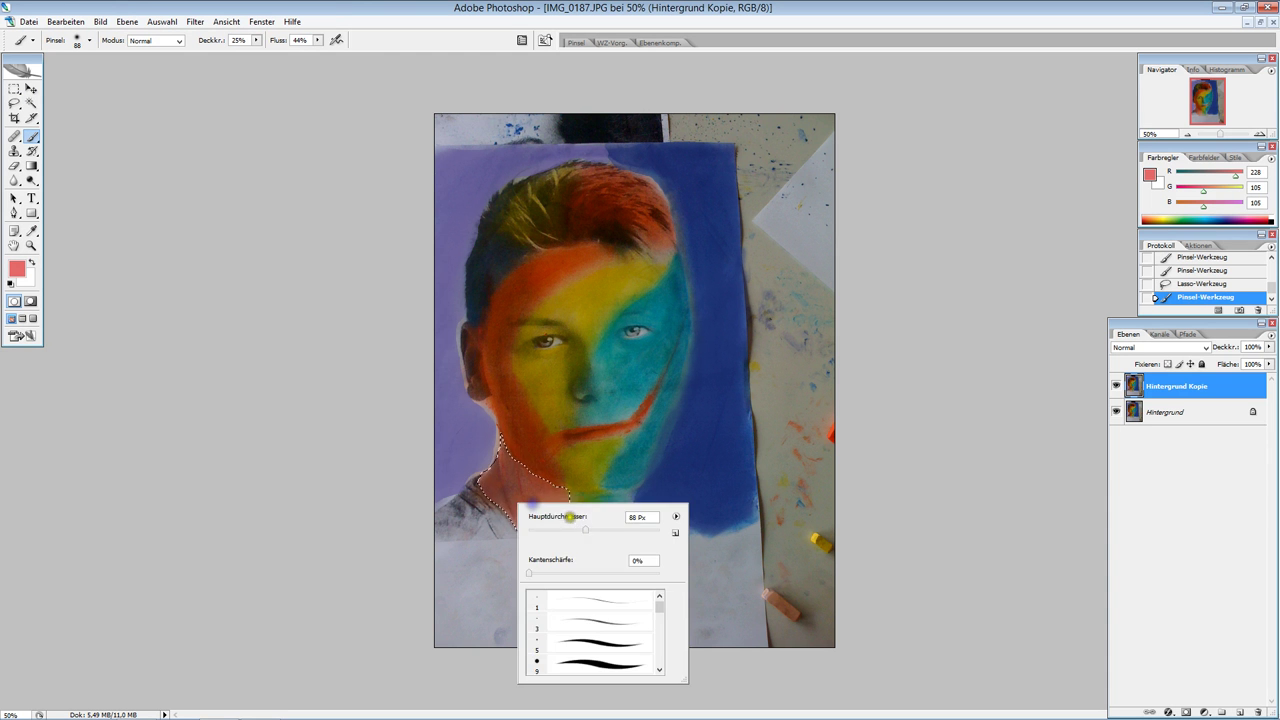
left_click(268, 381)
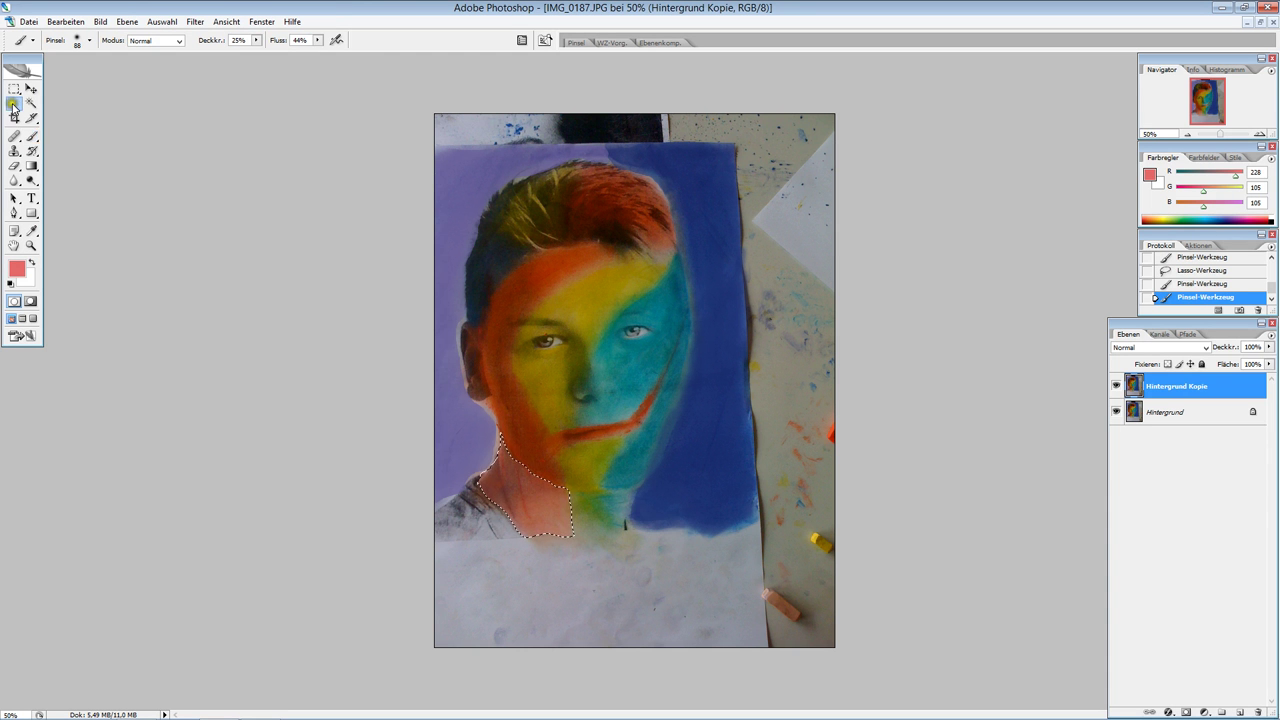
Deselect the neck selection via the canvas right-click menu
left_click_drag(14, 103, 108, 96)
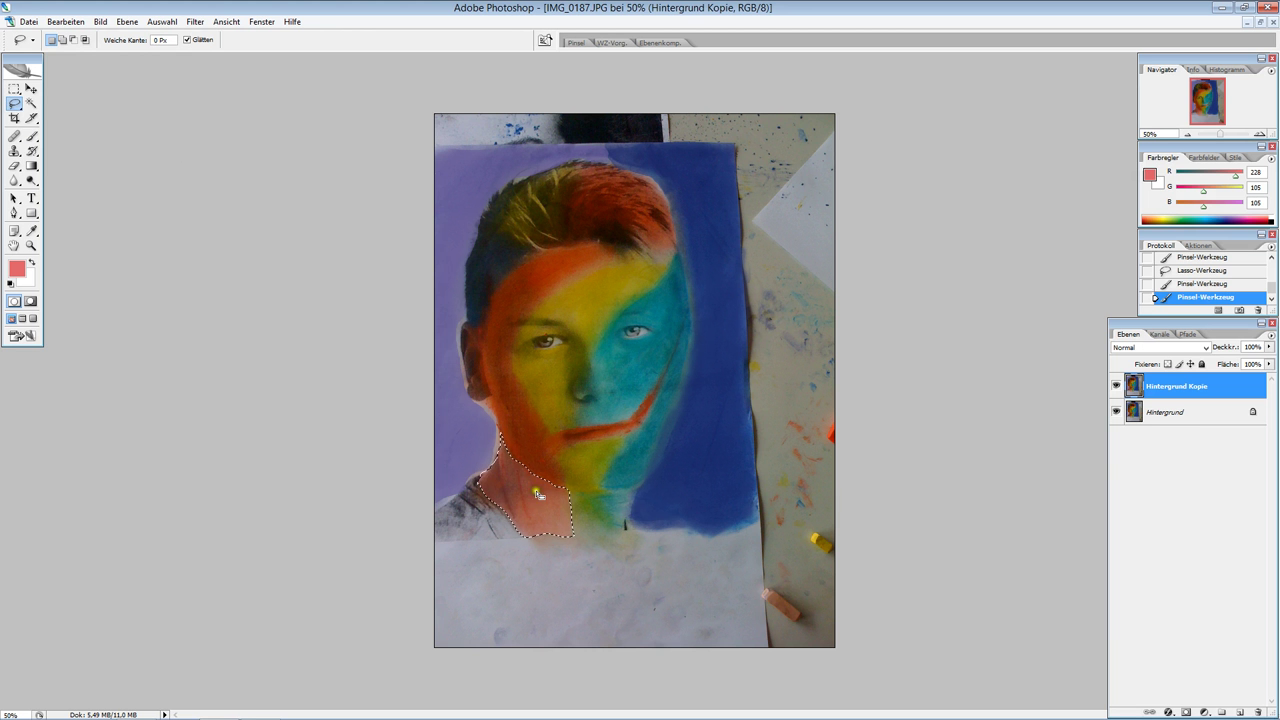
right_click(537, 494)
left_click(648, 275)
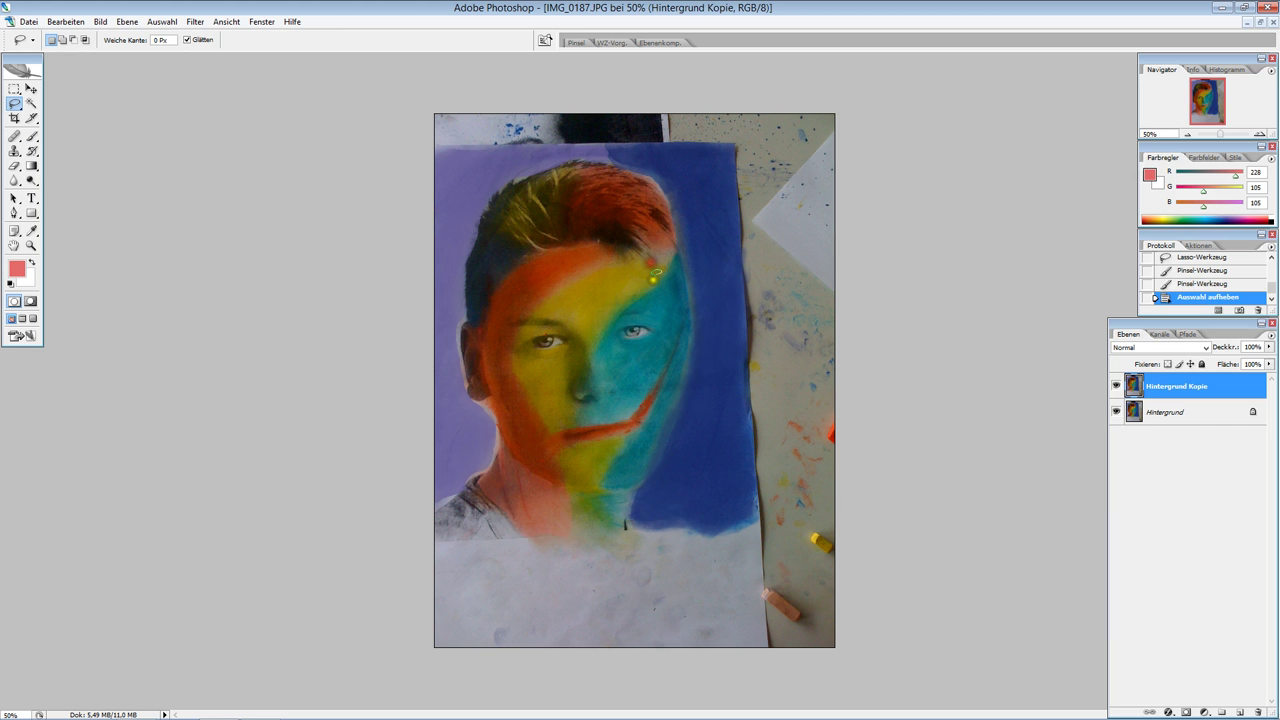
Toggle the Hintergrund Kopie layer off and on twice to compare it with the original
left_click(1117, 386)
left_click(1117, 386)
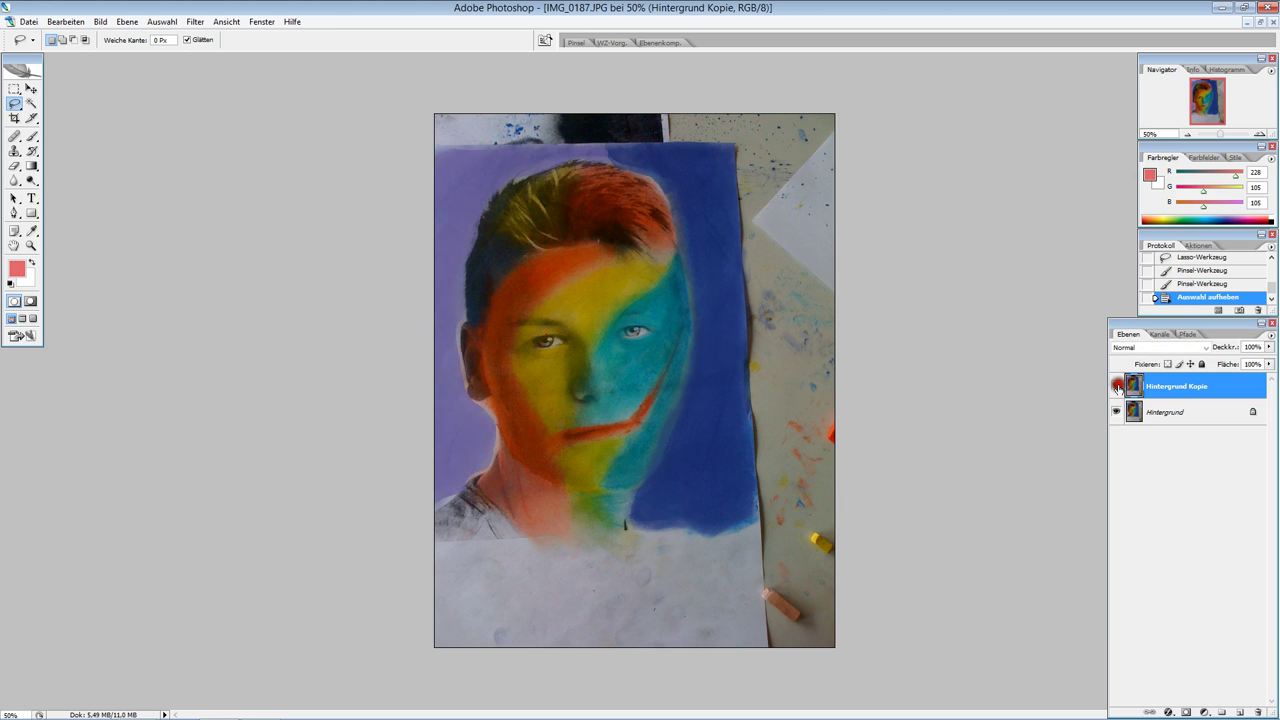
left_click(1117, 386)
left_click(1117, 386)
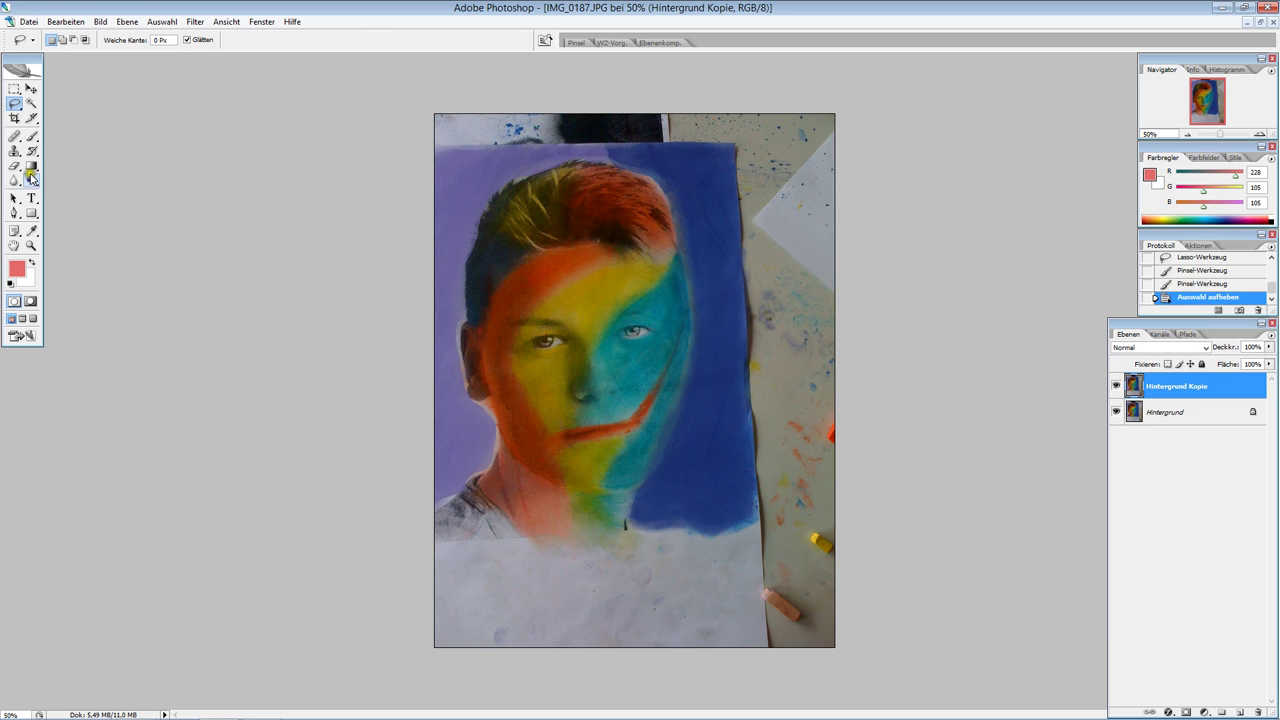
Lasso-select the orange left side of the face, from hairline past the ear to the chin
right_click(15, 104)
left_click(70, 102)
mouse_move(566, 483)
left_mouse_down()
mouse_move(514, 367)
mouse_move(516, 330)
mouse_move(560, 278)
mouse_move(609, 255)
mouse_move(512, 266)
left_mouse_up()
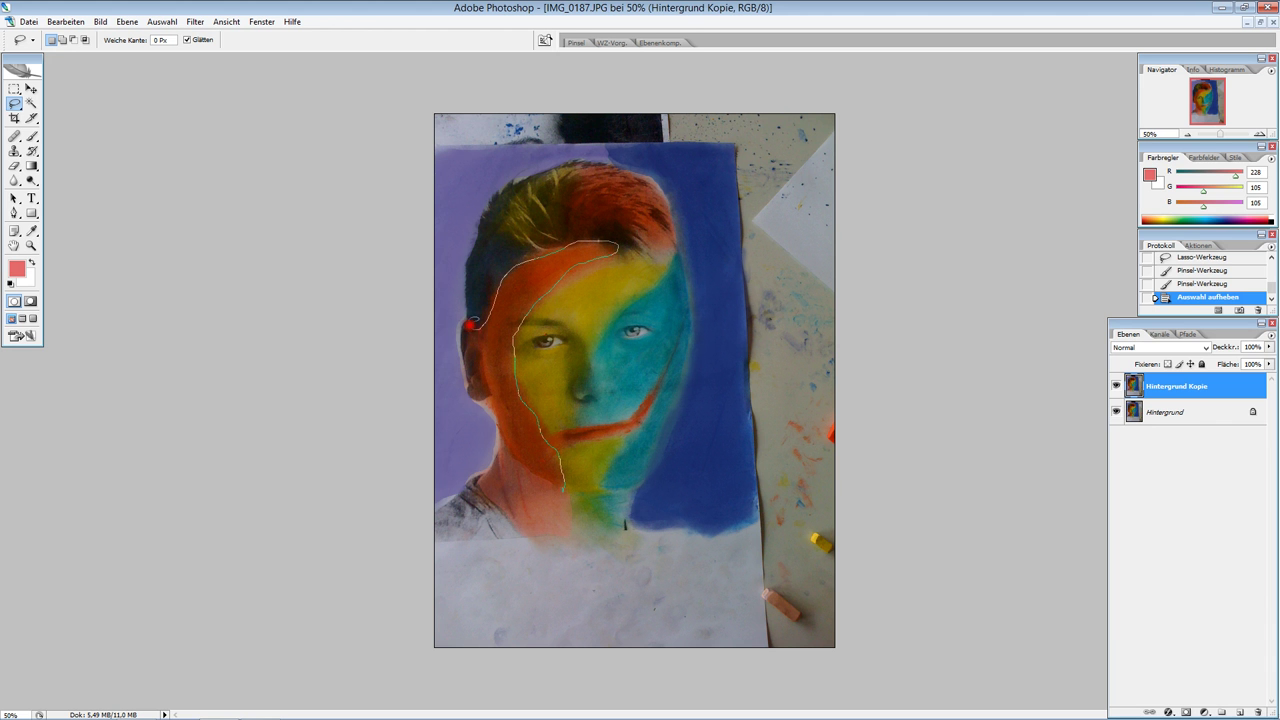
mouse_move(463, 358)
left_mouse_down()
mouse_move(502, 442)
mouse_move(563, 488)
left_mouse_up()
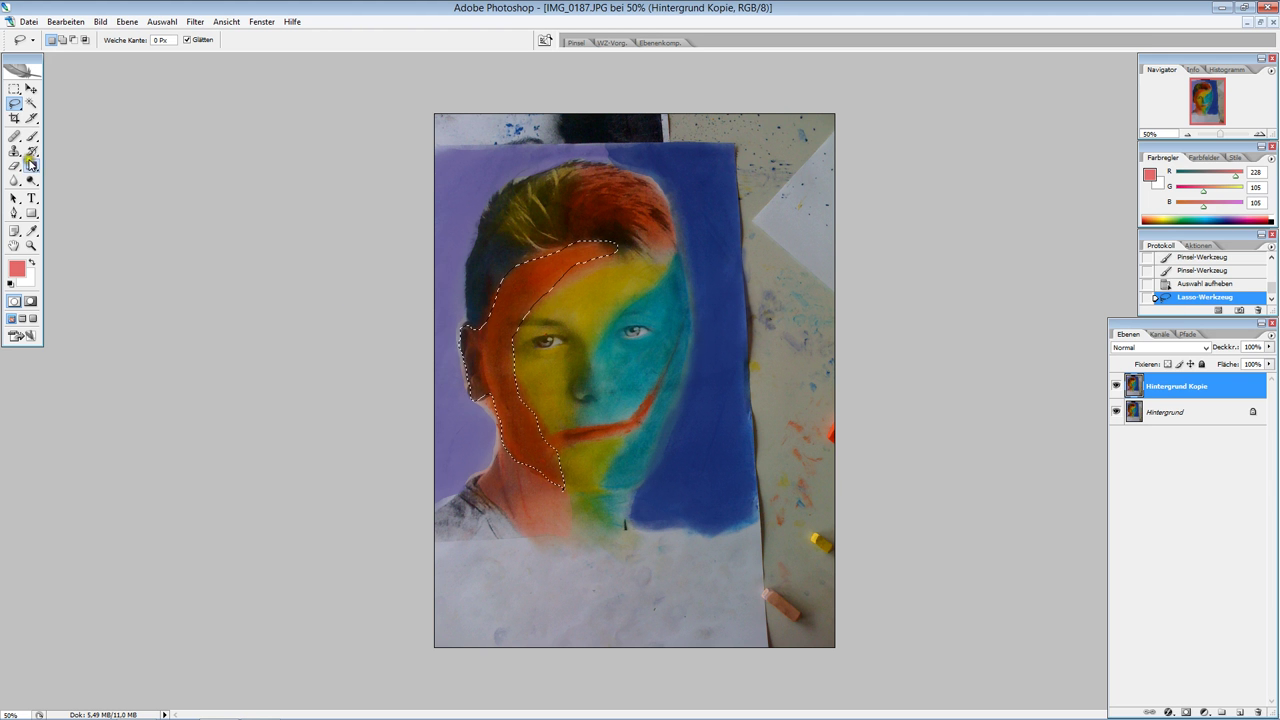
Sample the cheek's dark orange and adjust it to a brighter orange in the Farbwähler
left_click_drag(31, 231, 102, 246)
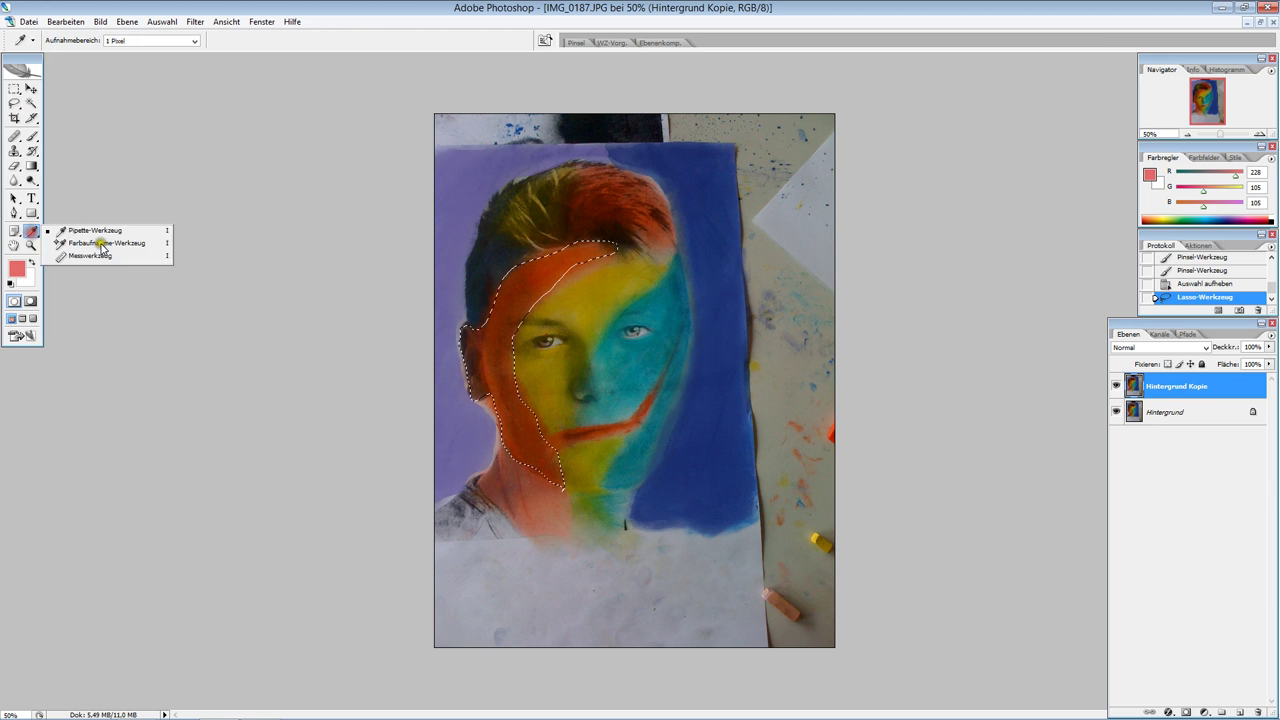
left_click(17, 268)
left_click_drag(516, 308, 461, 327)
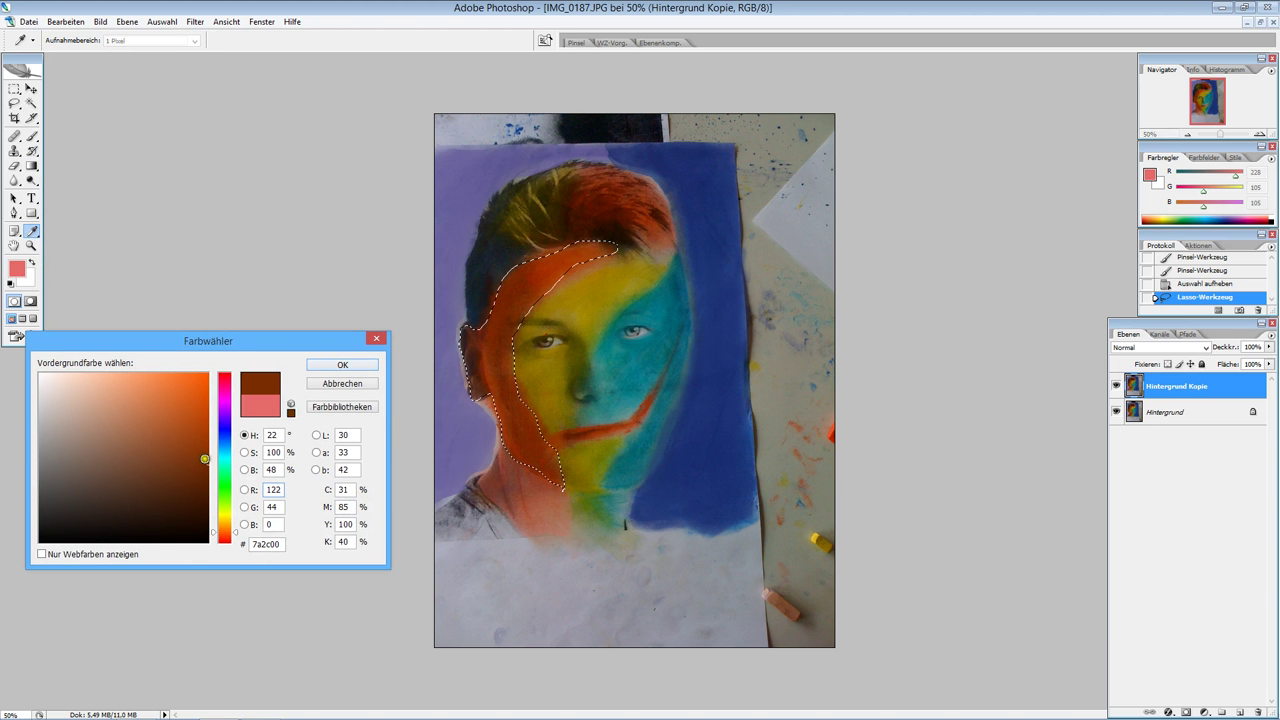
left_click_drag(189, 434, 173, 431)
left_click(228, 528)
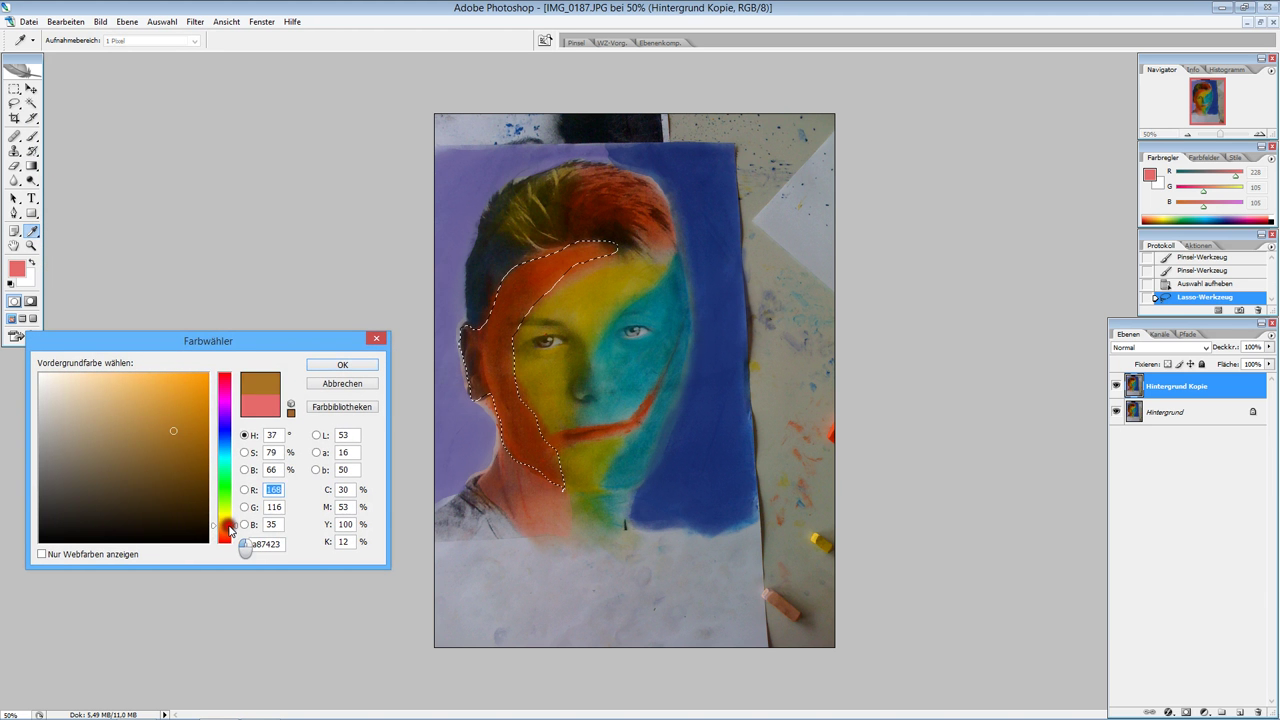
left_click_drag(228, 528, 229, 540)
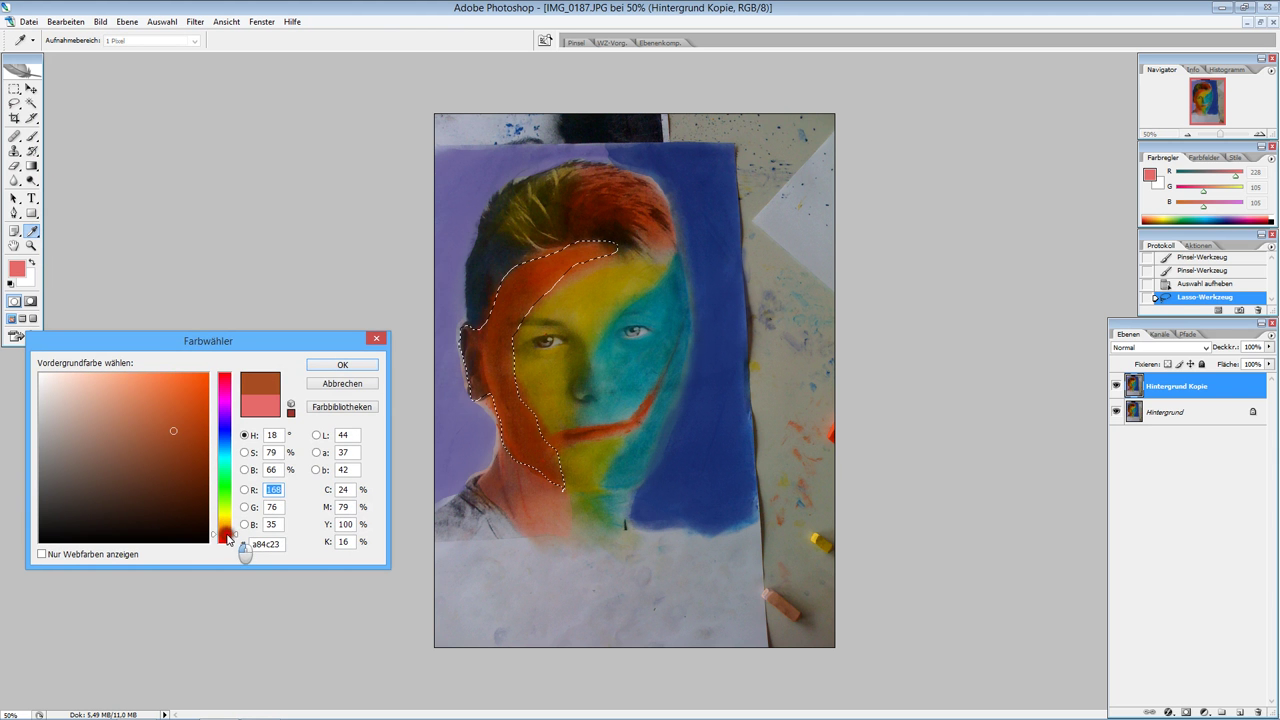
left_click_drag(176, 446, 195, 405)
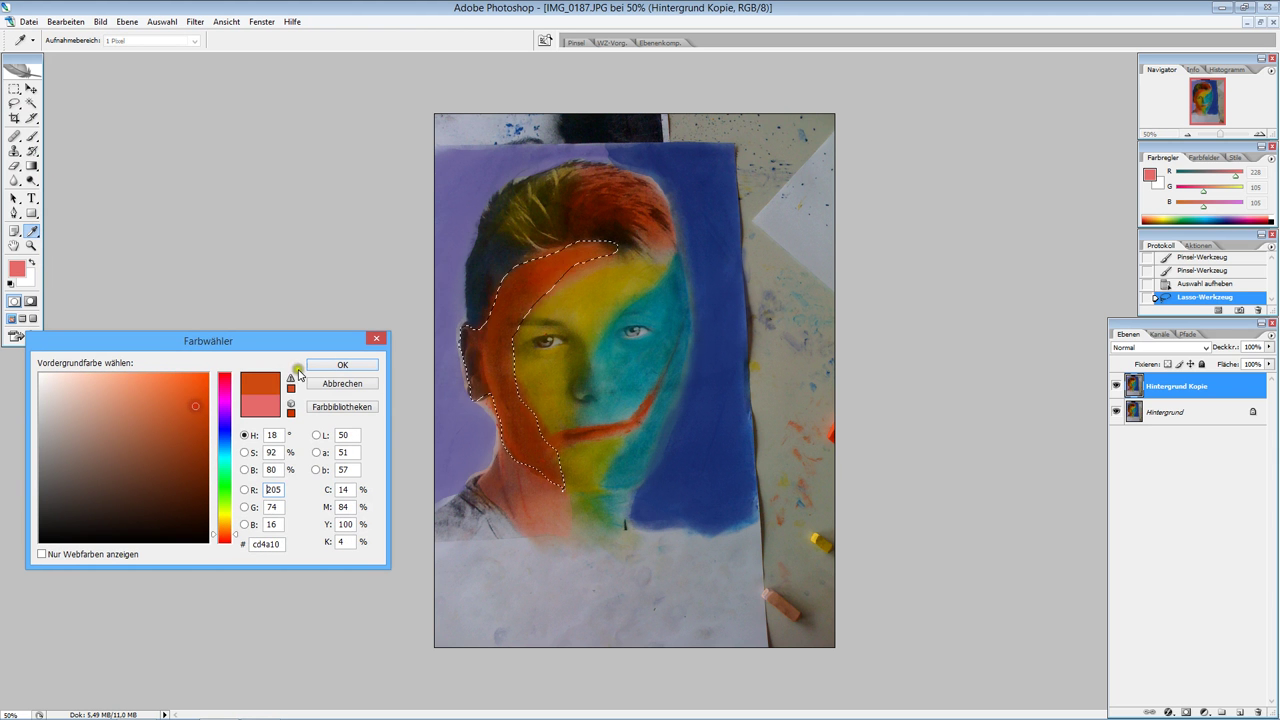
left_click(342, 364)
Resample the cheek and set the foreground colour to rust orange a73d15
left_click_drag(465, 368, 35, 280)
left_click(502, 377)
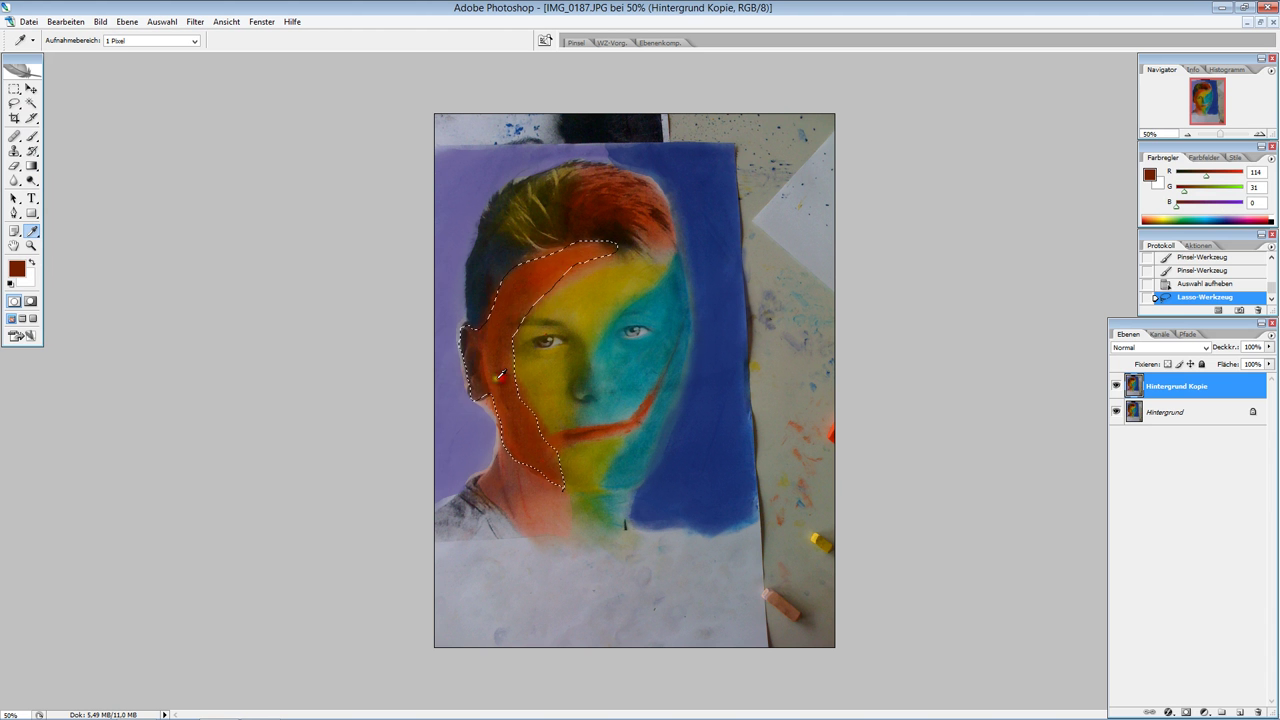
left_click(17, 268)
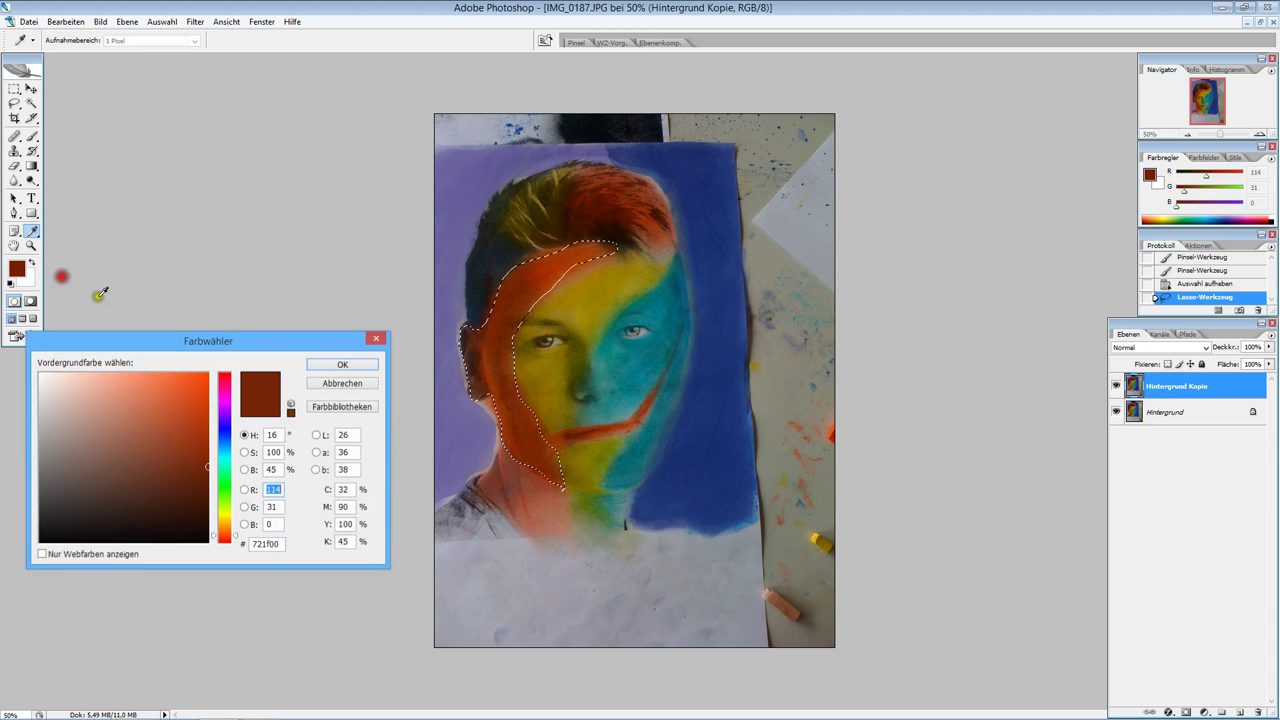
left_click_drag(201, 461, 187, 431)
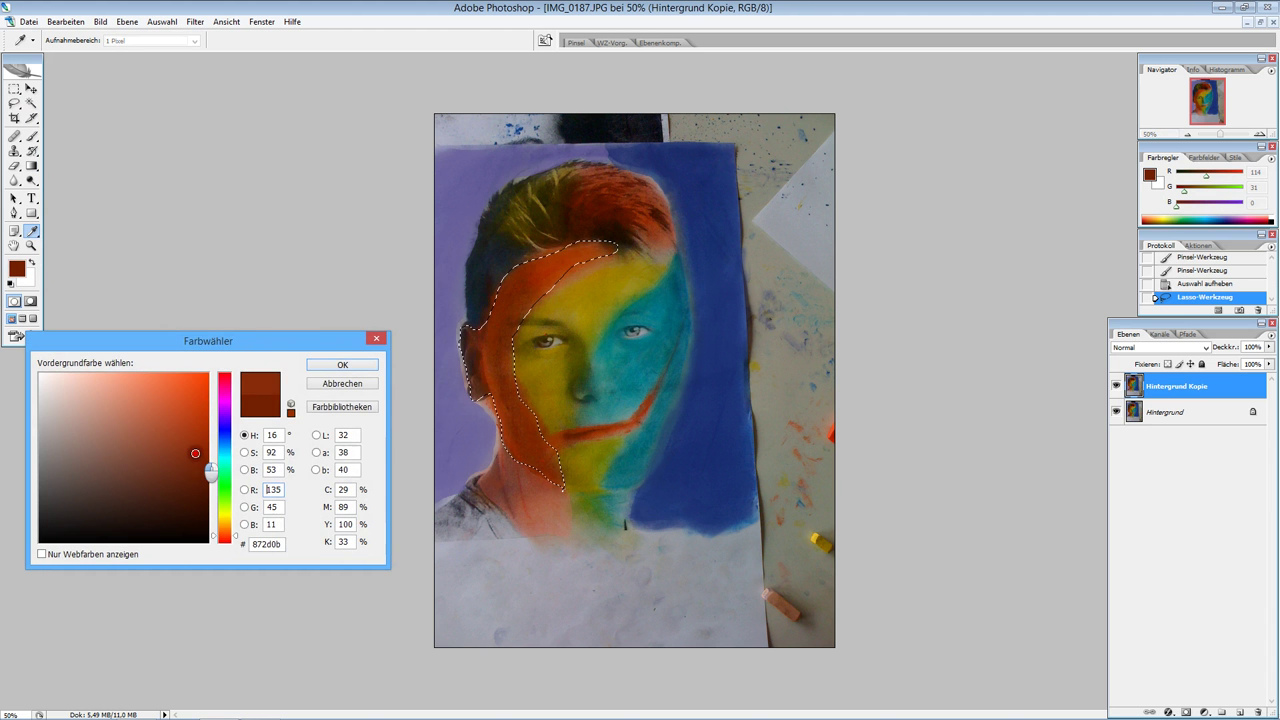
left_click(347, 366)
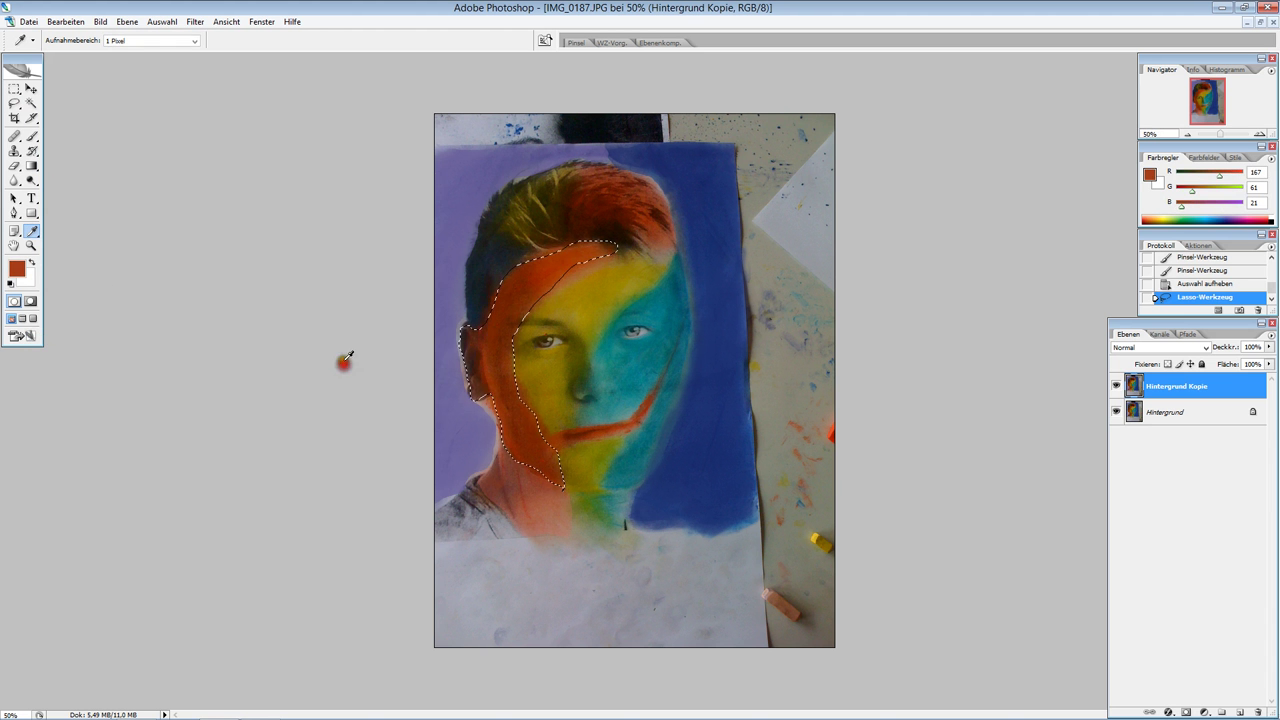
Paint rust orange with an 88 px brush over the ear and cheek up to the hairline
left_click(36, 138)
left_click(120, 136)
left_click(493, 347)
mouse_move(477, 342)
left_mouse_down()
mouse_move(499, 351)
mouse_move(611, 241)
mouse_move(508, 289)
mouse_move(545, 258)
mouse_move(508, 307)
mouse_move(499, 386)
mouse_move(516, 368)
mouse_move(552, 464)
mouse_move(509, 393)
left_mouse_up()
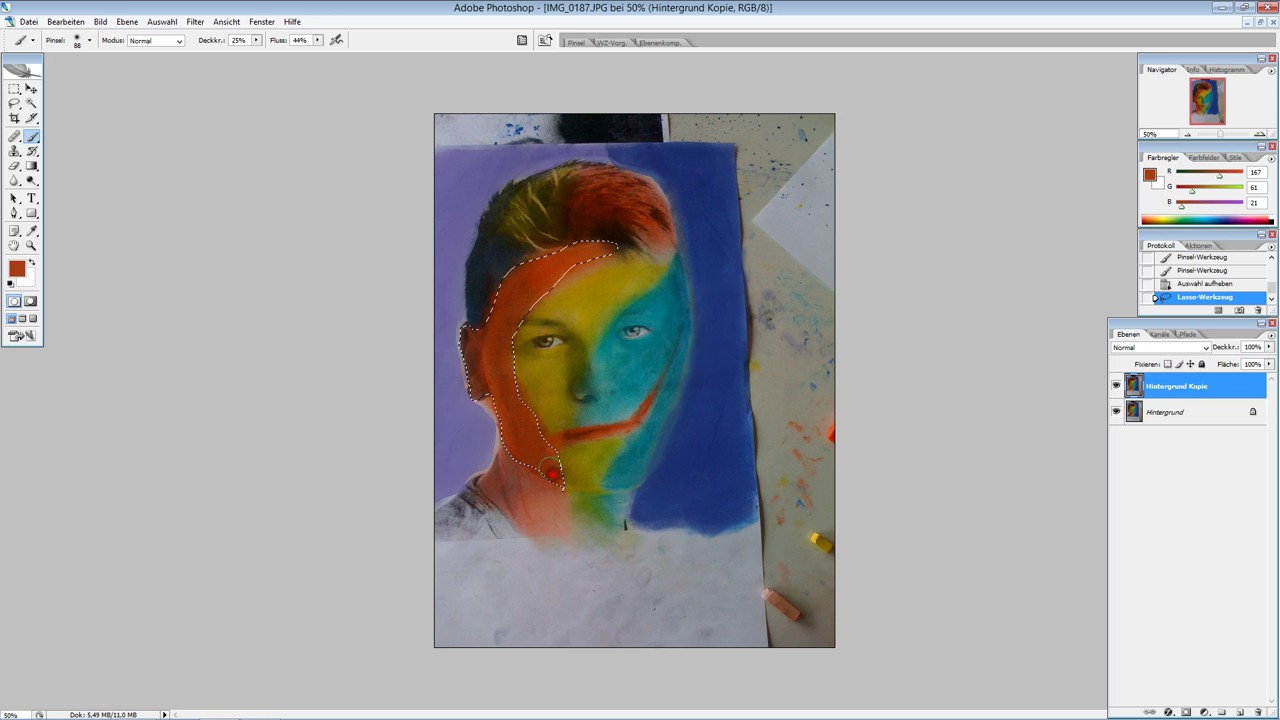
left_click_drag(526, 420, 516, 383)
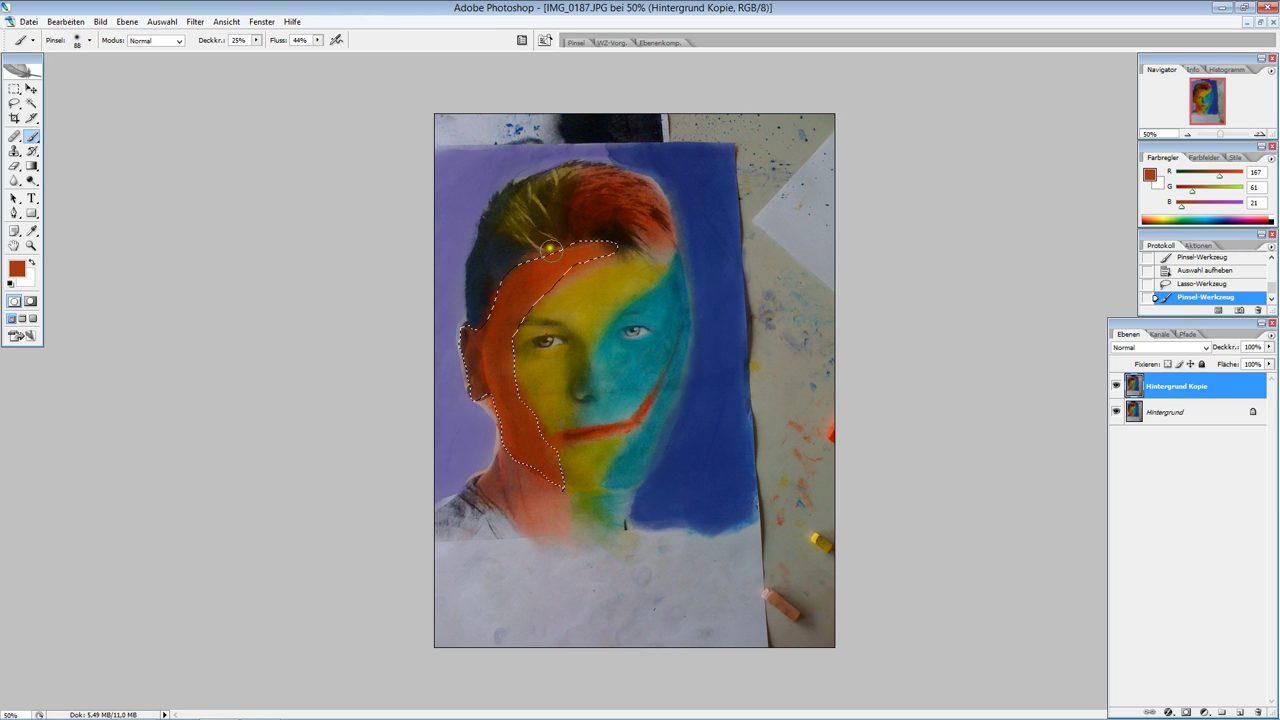
left_click_drag(550, 248, 560, 242)
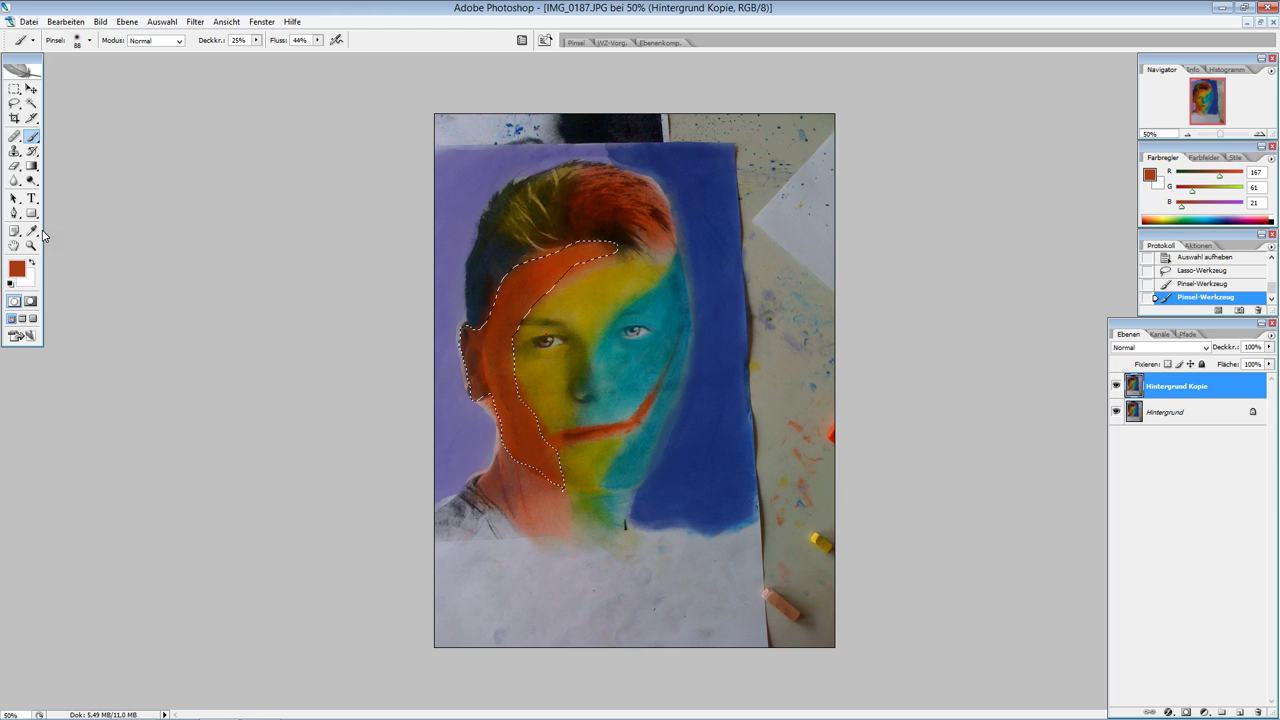
right_click(508, 302)
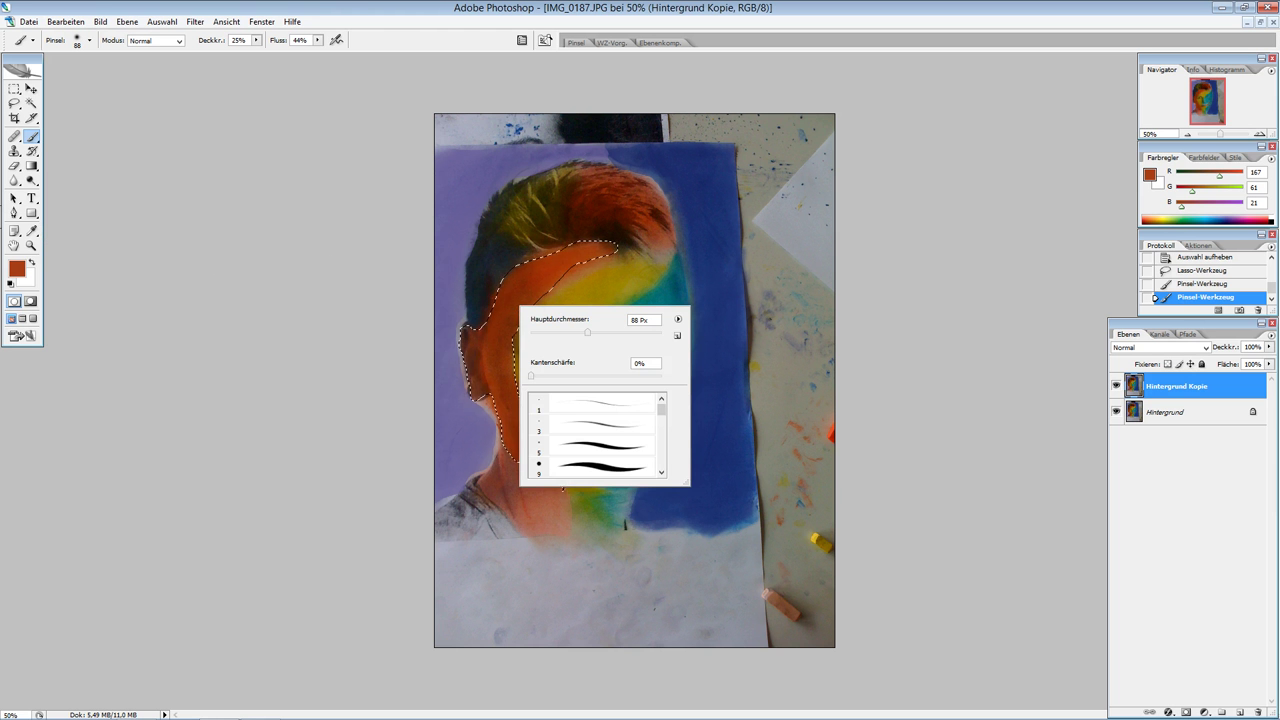
key("Return")
left_click(14, 104)
Lasso the yellow chin patch and dab olive 817000 into it with the brush
left_click_drag(14, 104, 70, 104)
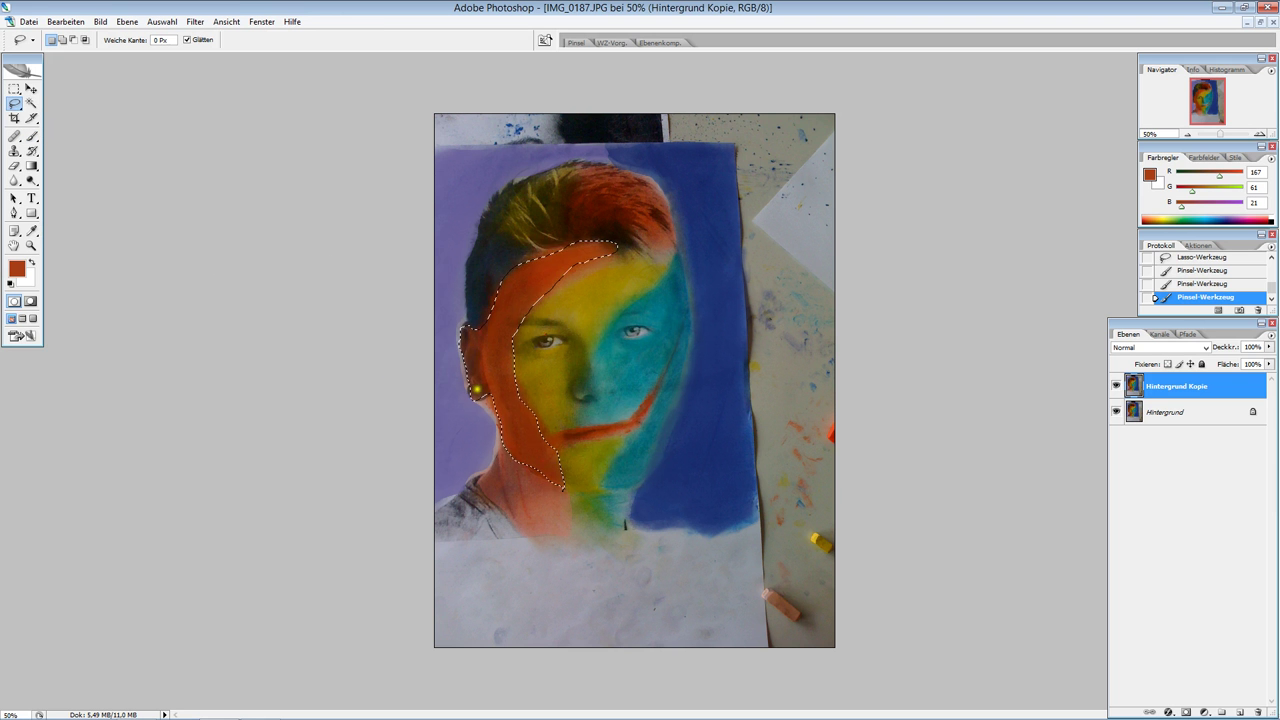
mouse_move(567, 488)
left_mouse_down()
mouse_move(595, 487)
mouse_move(585, 440)
left_mouse_up()
left_click_drag(562, 452, 577, 486)
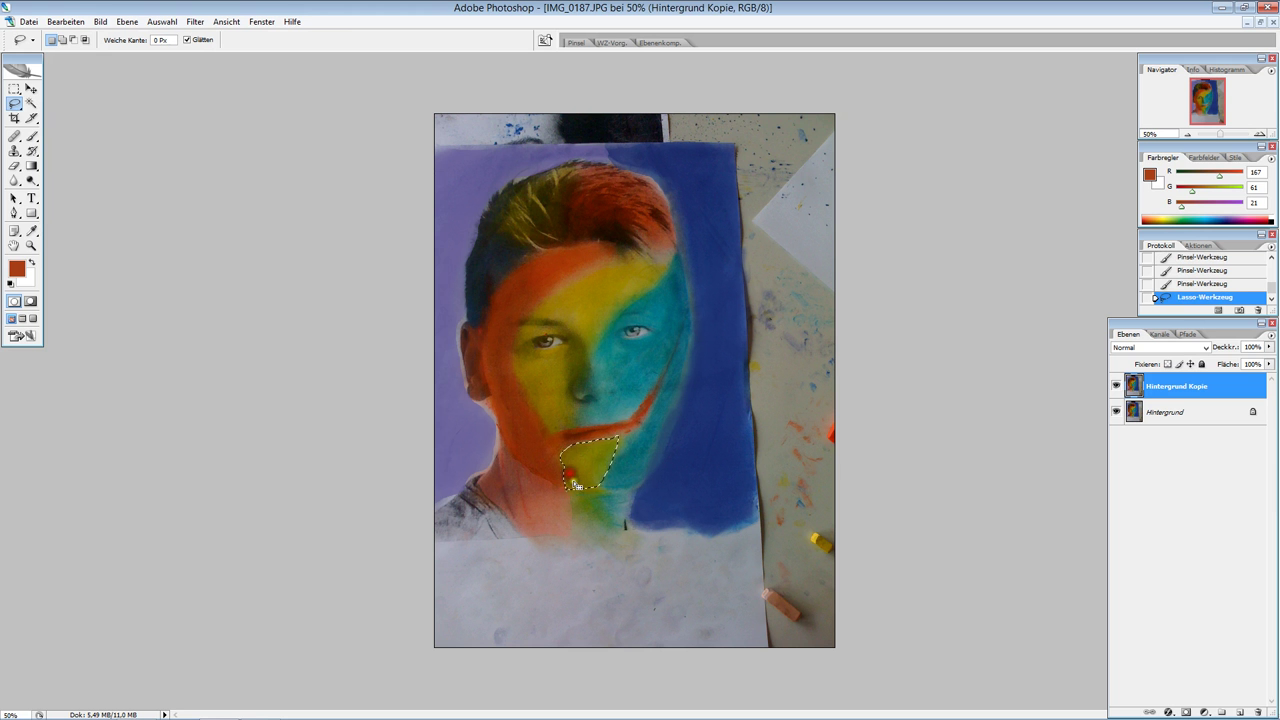
left_click(17, 267)
left_click(608, 476)
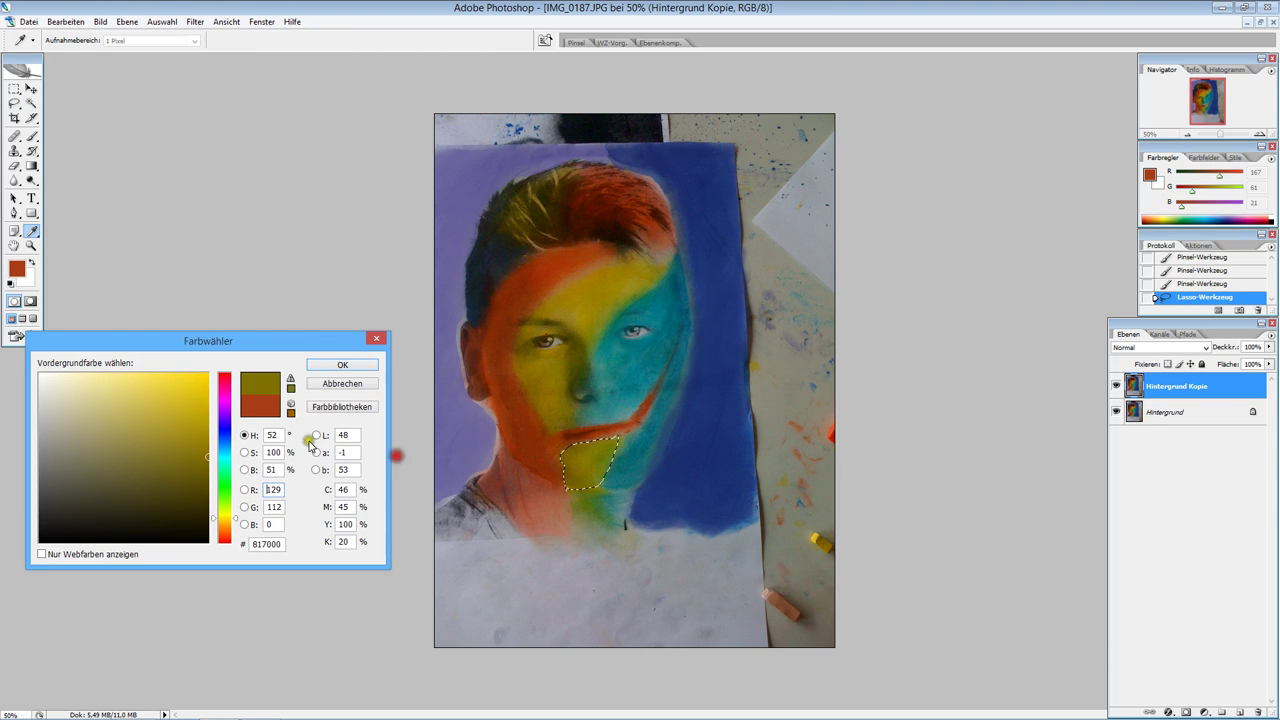
left_click(343, 366)
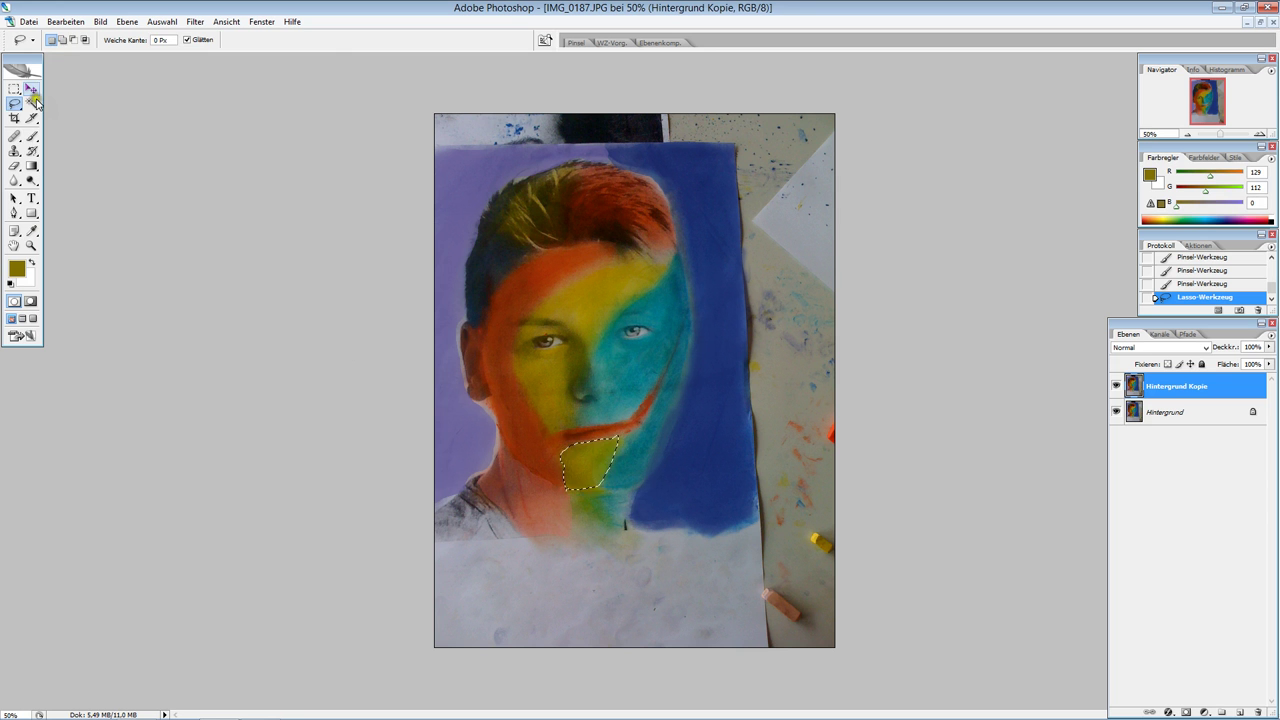
left_click_drag(35, 140, 90, 127)
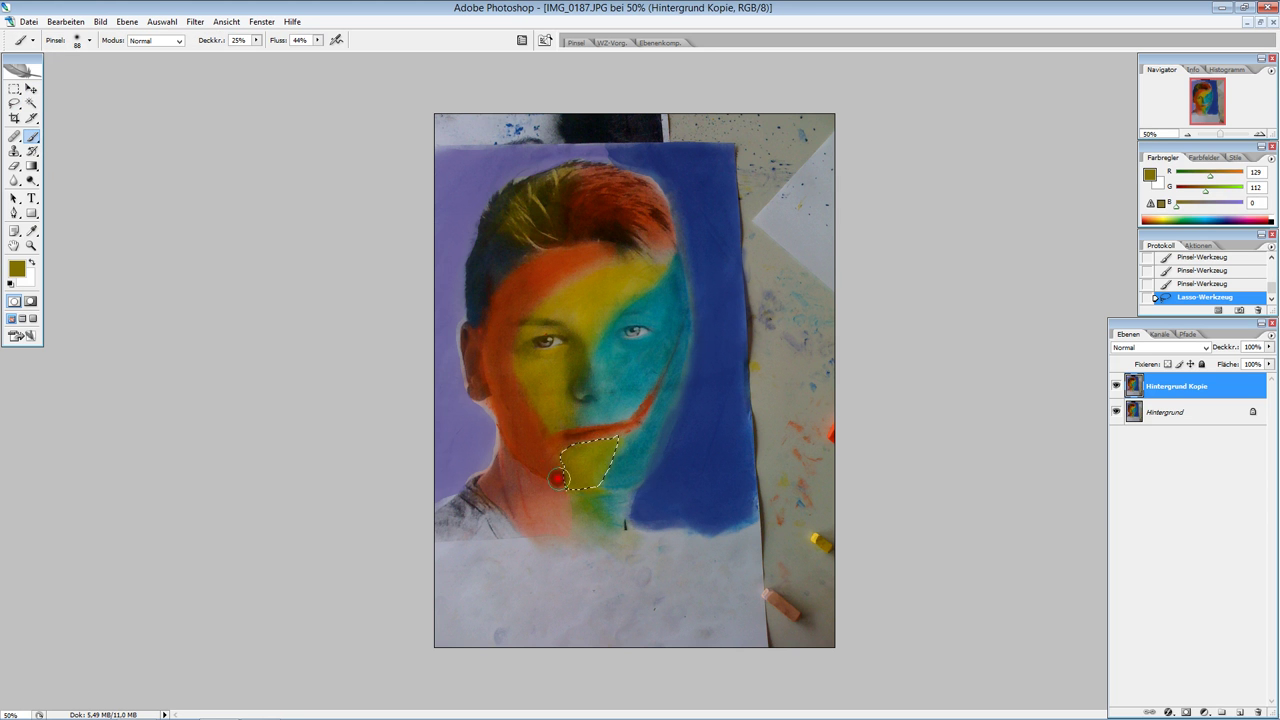
left_click(565, 500)
Lasso a narrow strip from the mouth up toward the forehead
left_click_drag(14, 103, 64, 106)
left_click(64, 106)
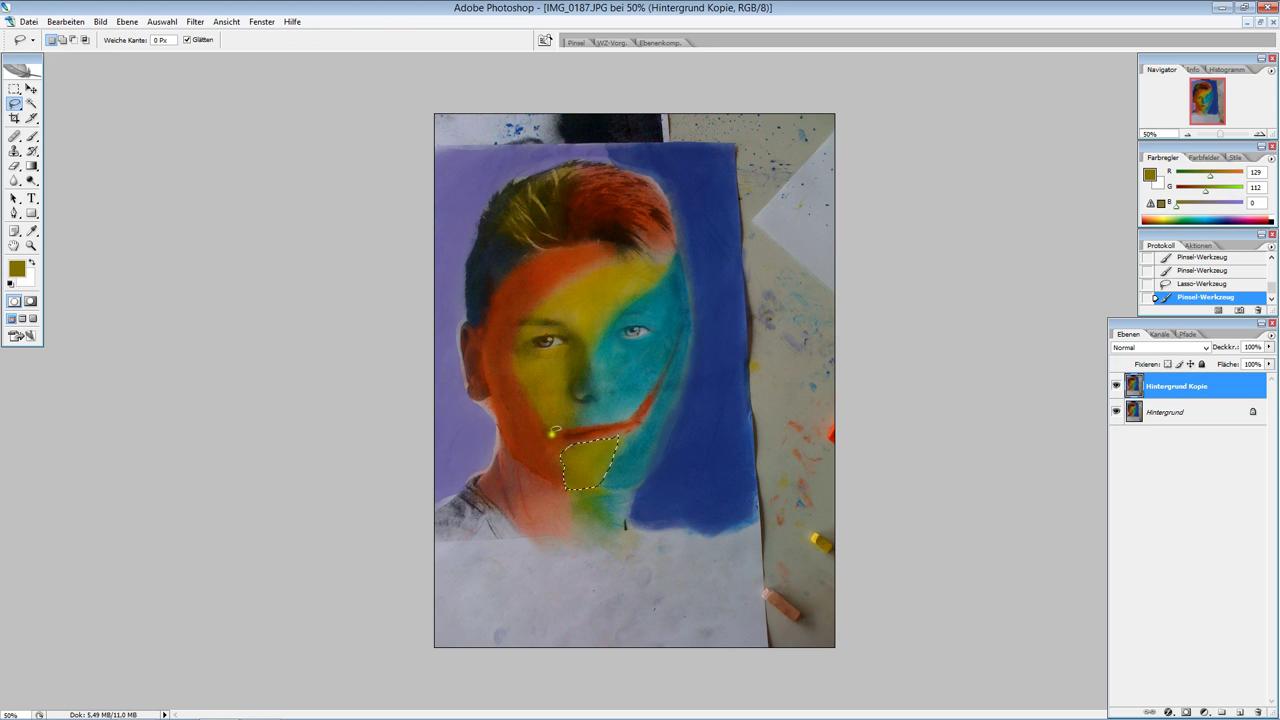
mouse_move(566, 429)
left_mouse_down()
mouse_move(608, 318)
mouse_move(665, 266)
mouse_move(641, 261)
left_mouse_up()
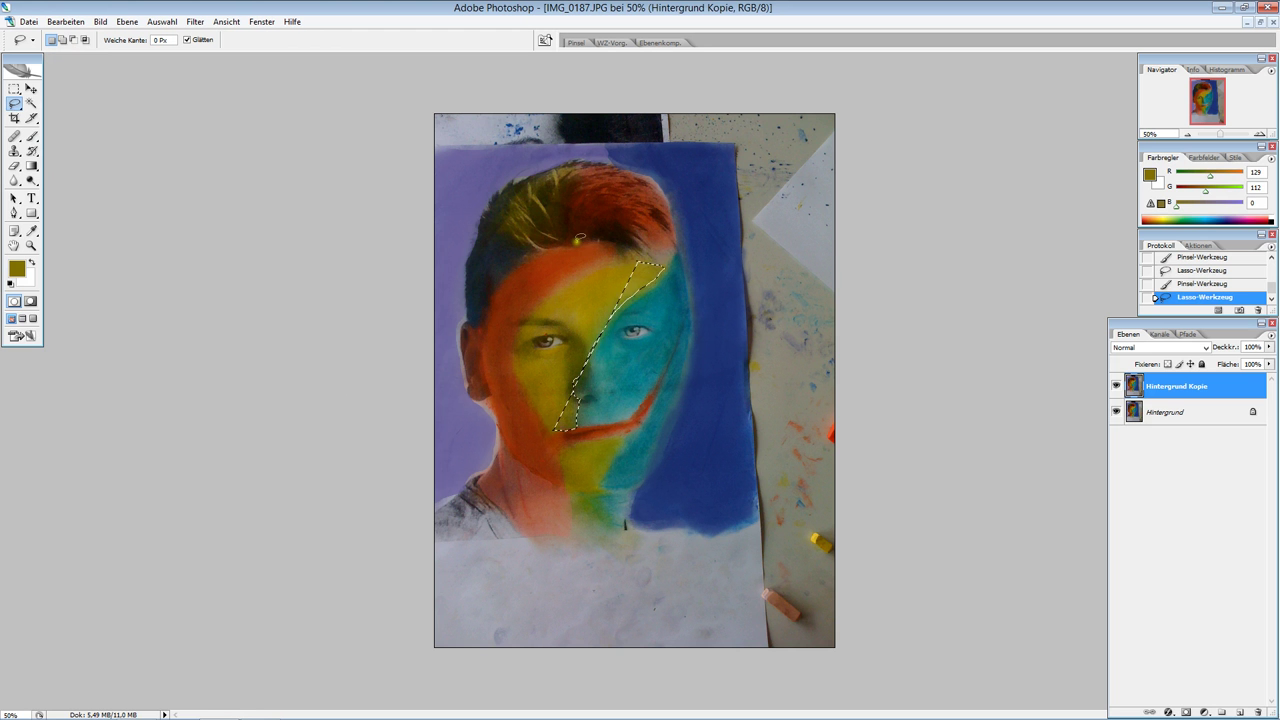
Undo the strip outline, lasso the yellow middle of the face, and sample golden olive a68900
key("ctrl+z")
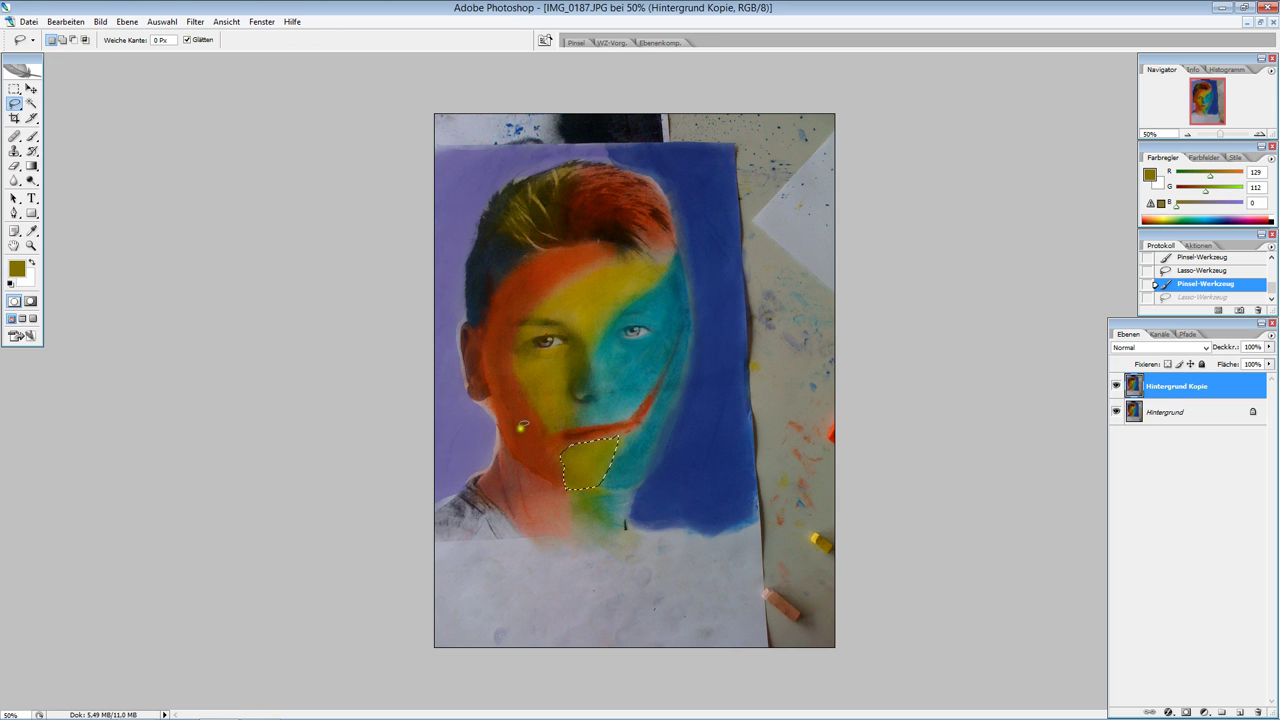
mouse_move(553, 432)
left_mouse_down()
mouse_move(590, 338)
mouse_move(670, 250)
mouse_move(585, 266)
mouse_move(522, 318)
mouse_move(511, 375)
mouse_move(567, 433)
left_mouse_up()
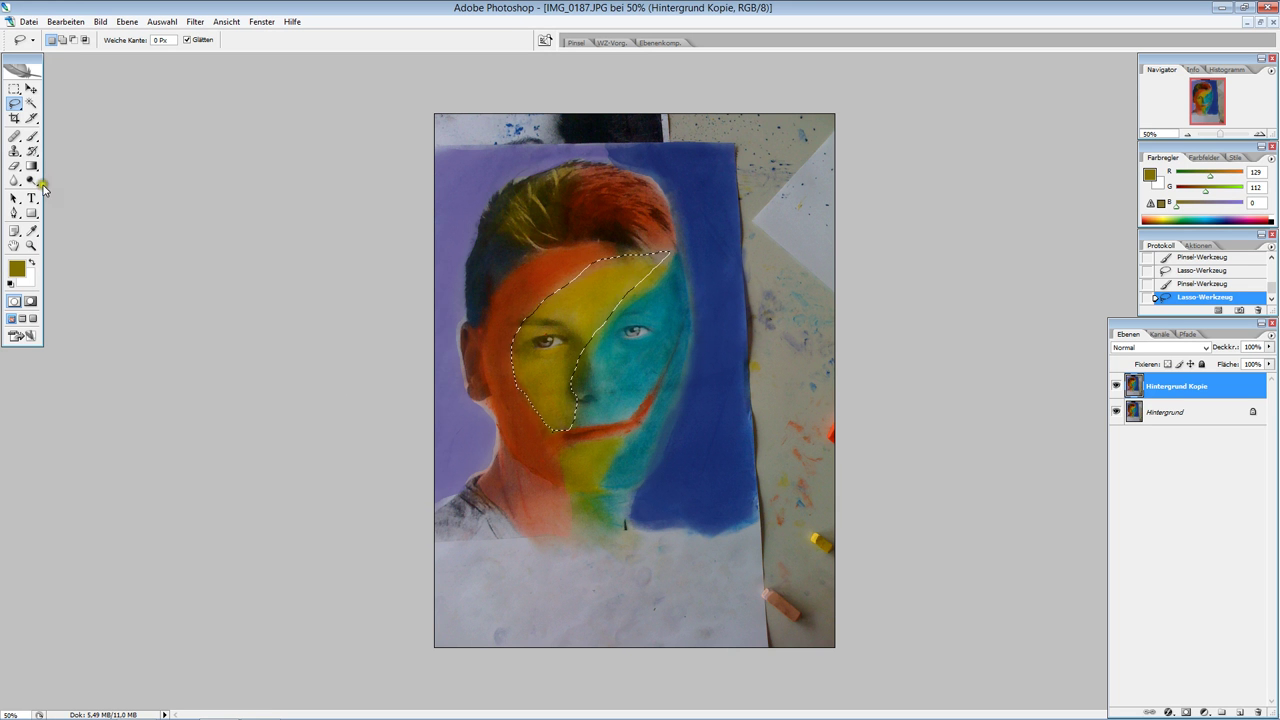
left_click(17, 268)
left_click(584, 310)
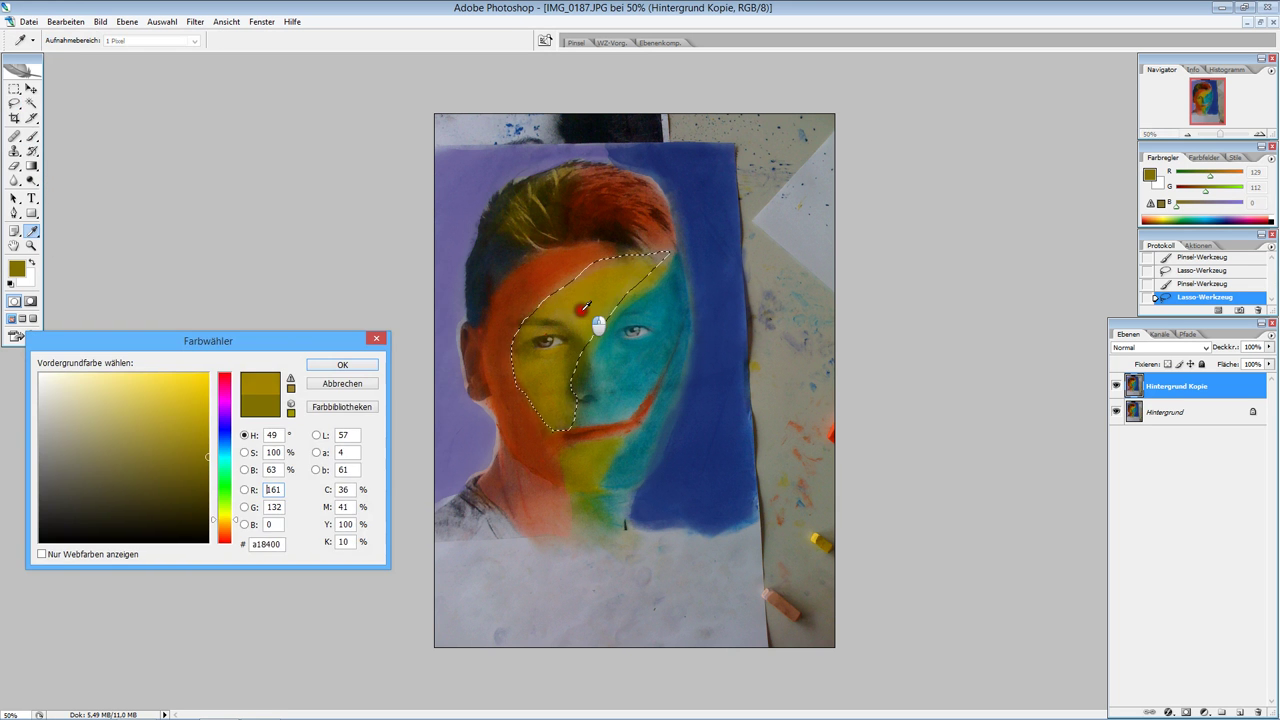
left_click(360, 364)
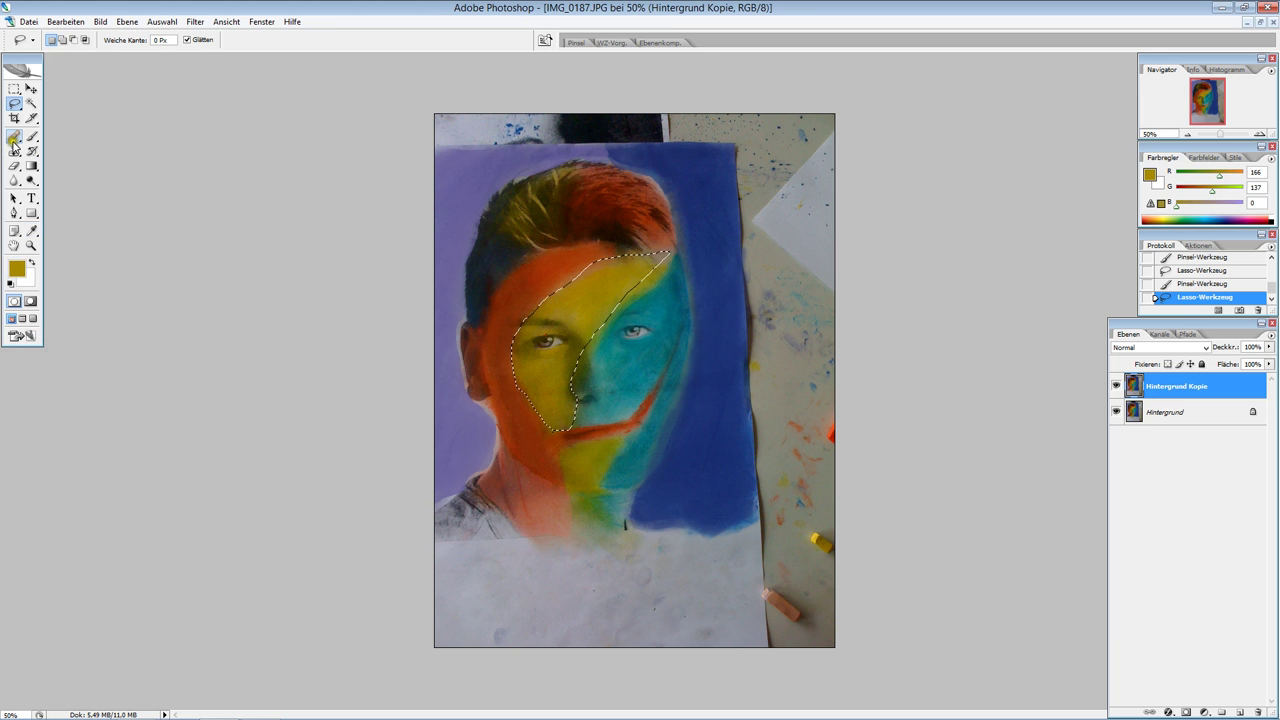
Brush golden olive across the selected band from the chin up to the forehead
left_click_drag(33, 135, 100, 129)
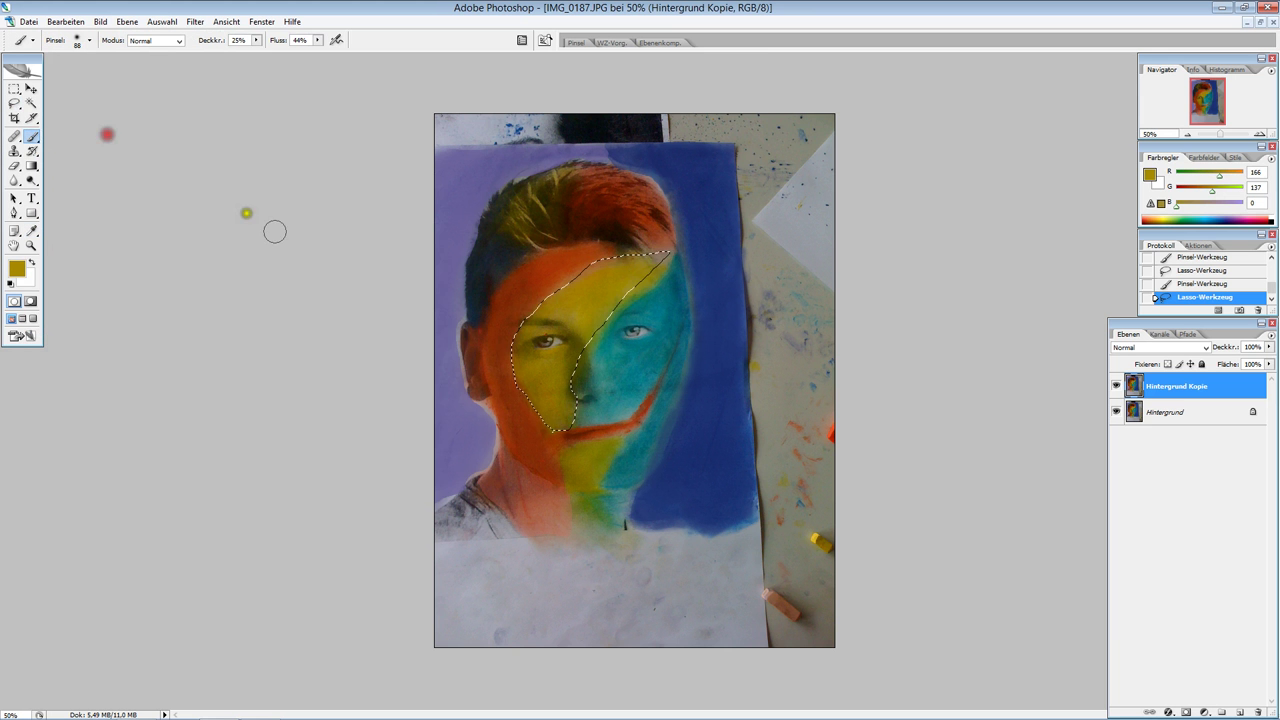
left_click_drag(642, 290, 662, 254)
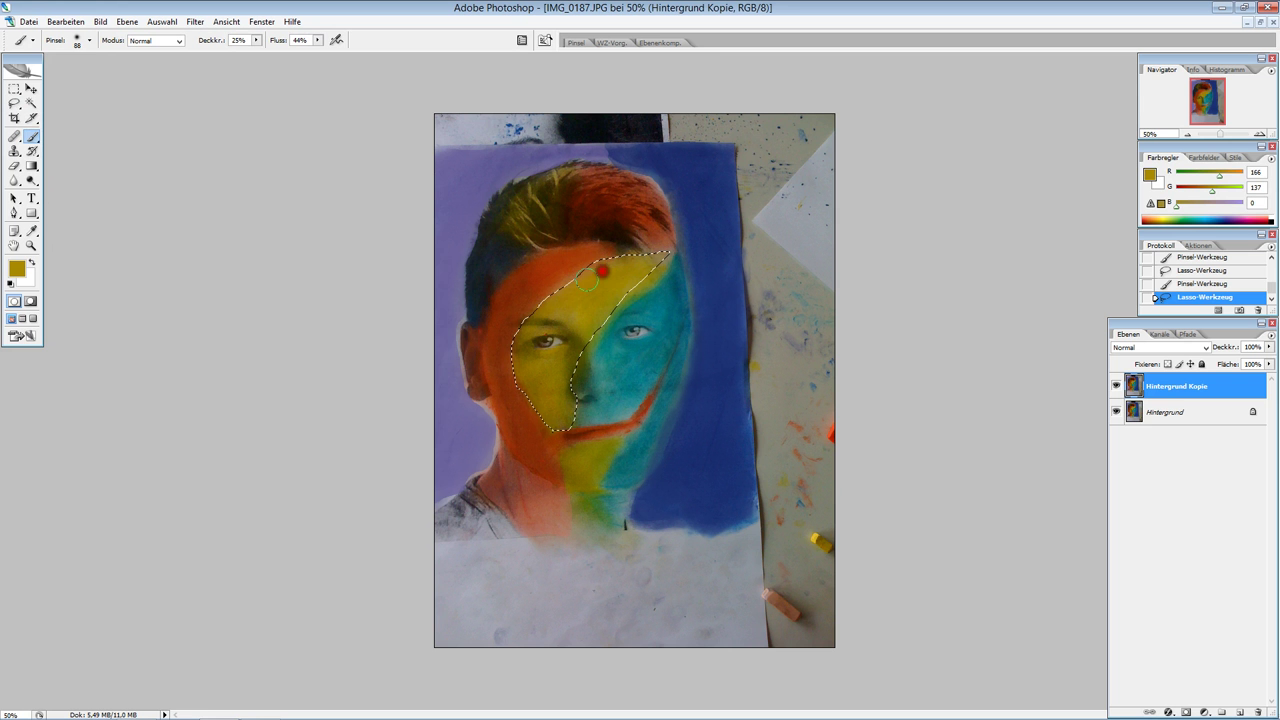
left_click_drag(576, 291, 596, 288)
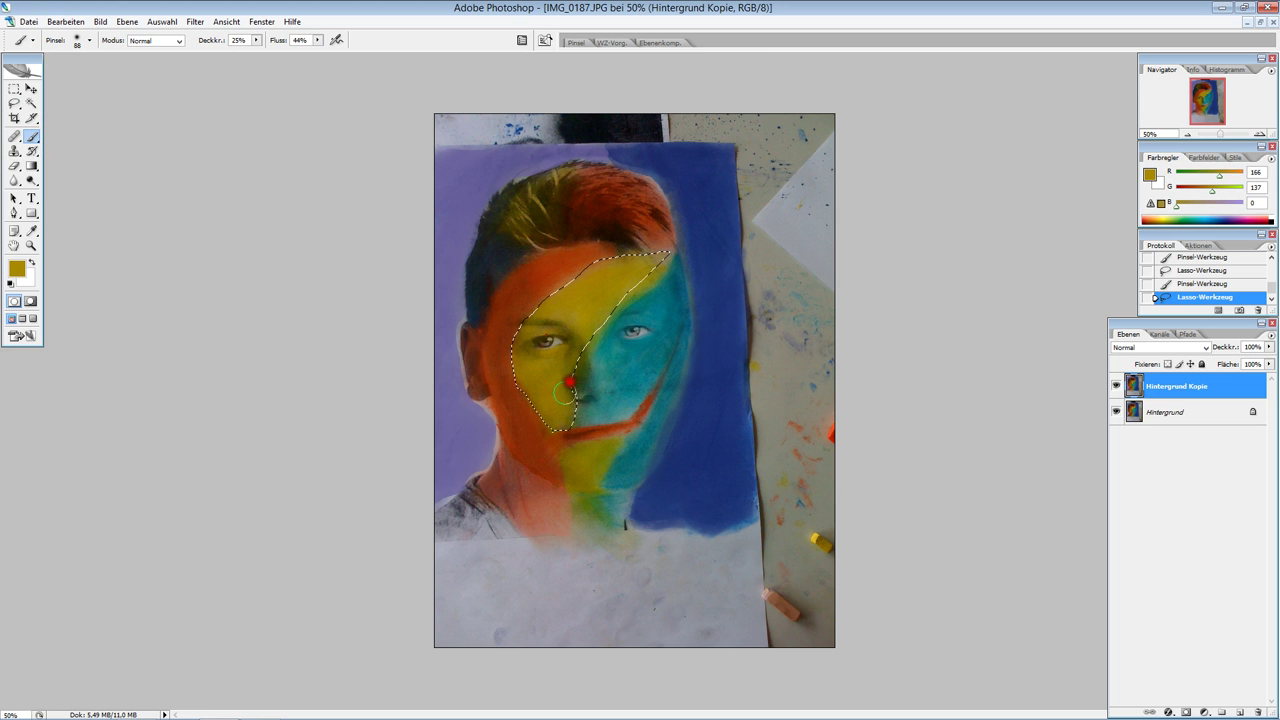
mouse_move(616, 274)
left_mouse_down()
mouse_move(591, 314)
mouse_move(563, 287)
mouse_move(600, 300)
left_mouse_up()
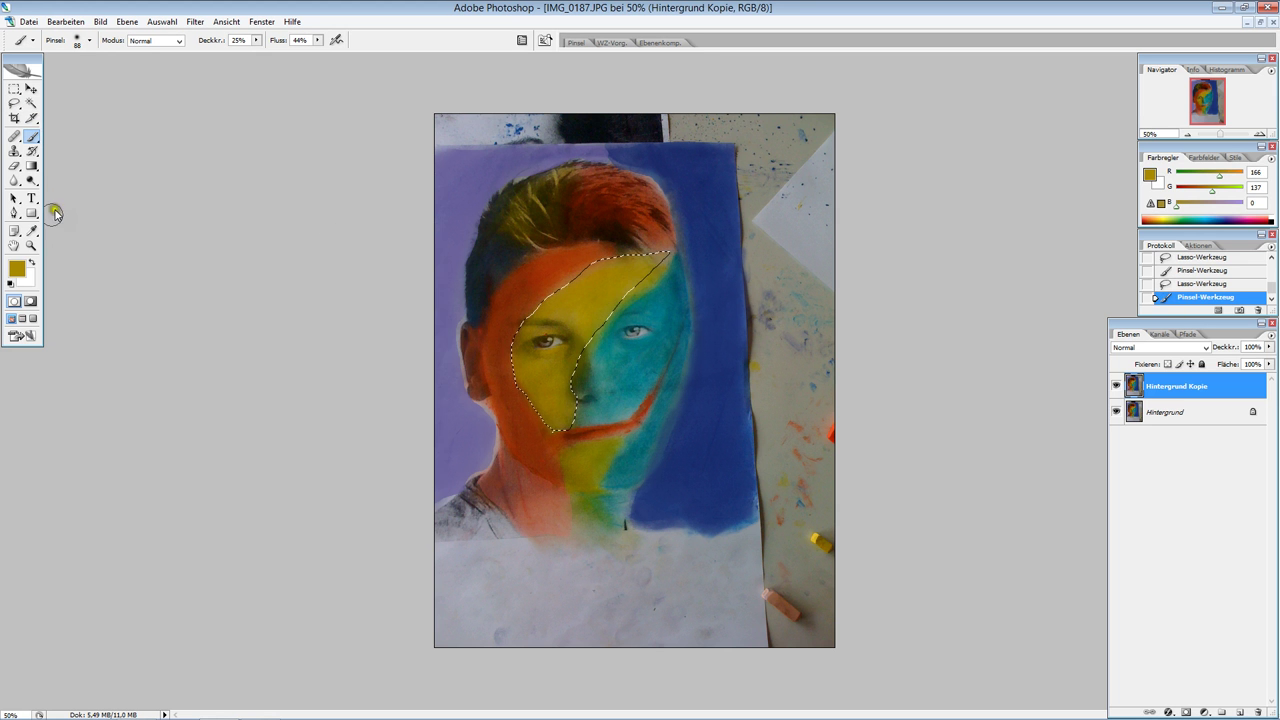
Lasso the chin-to-nose strip and sample the right cheek's teal (27, 136, 131) as paint colour
left_click_drag(14, 103, 46, 106)
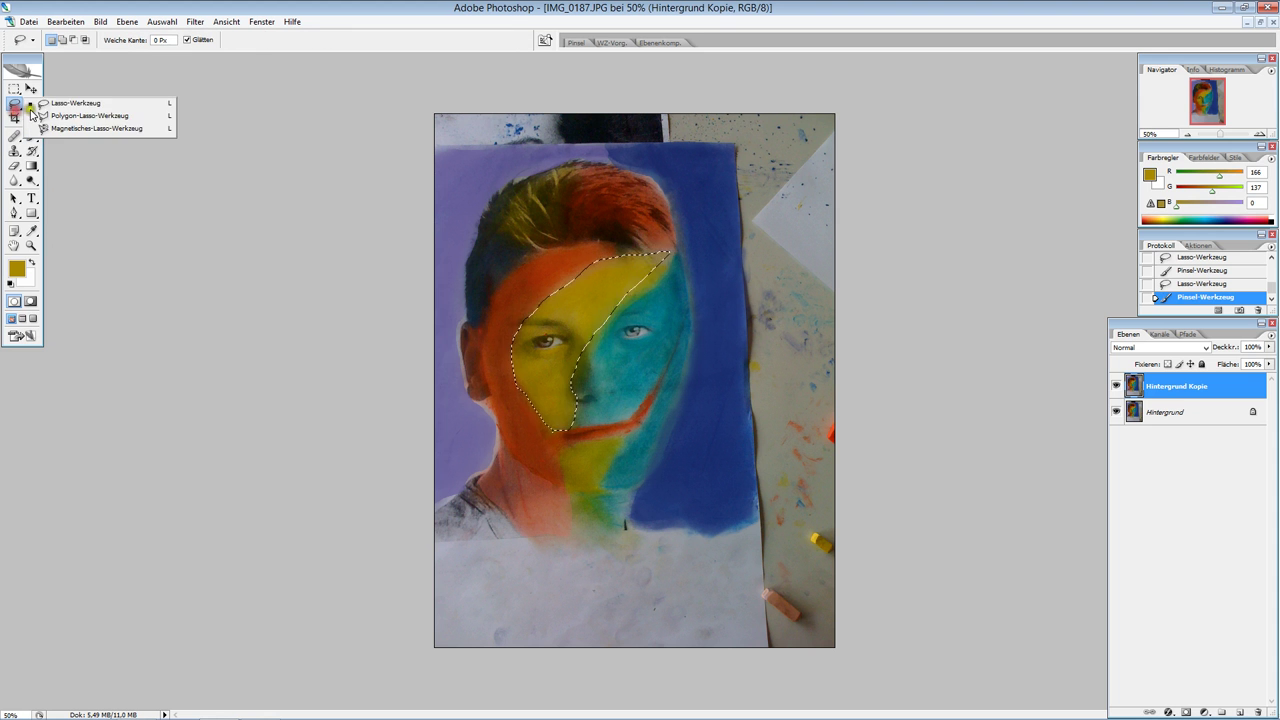
left_click(46, 106)
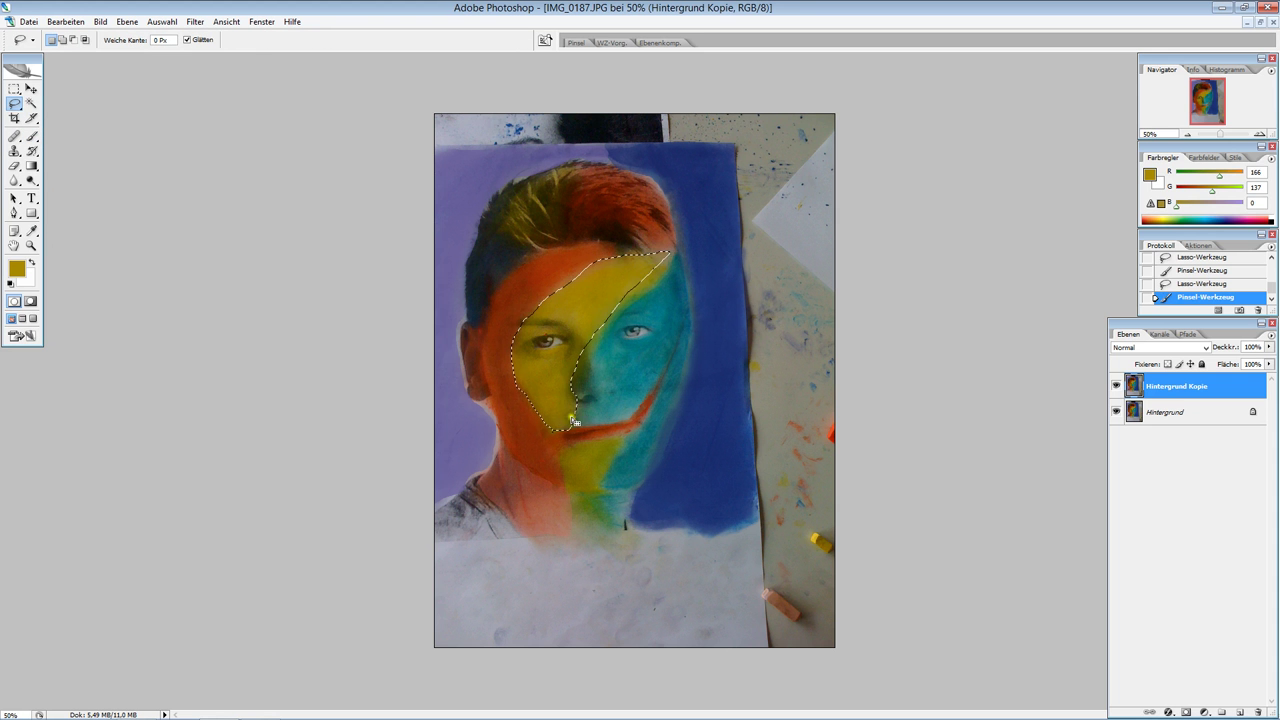
mouse_move(579, 426)
left_mouse_down()
mouse_move(589, 360)
mouse_move(684, 254)
mouse_move(692, 353)
mouse_move(645, 488)
mouse_move(605, 493)
mouse_move(673, 340)
mouse_move(648, 398)
mouse_move(578, 425)
left_mouse_up()
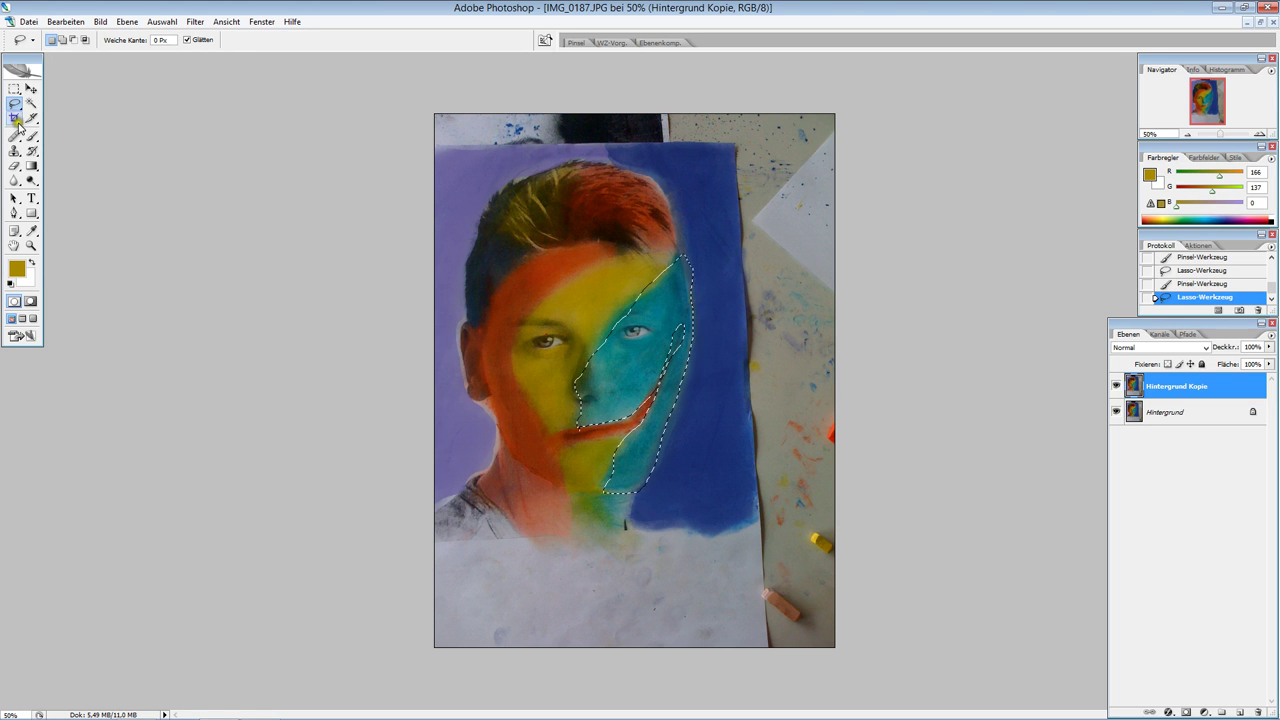
left_click(16, 268)
left_click(625, 367)
left_click(340, 365)
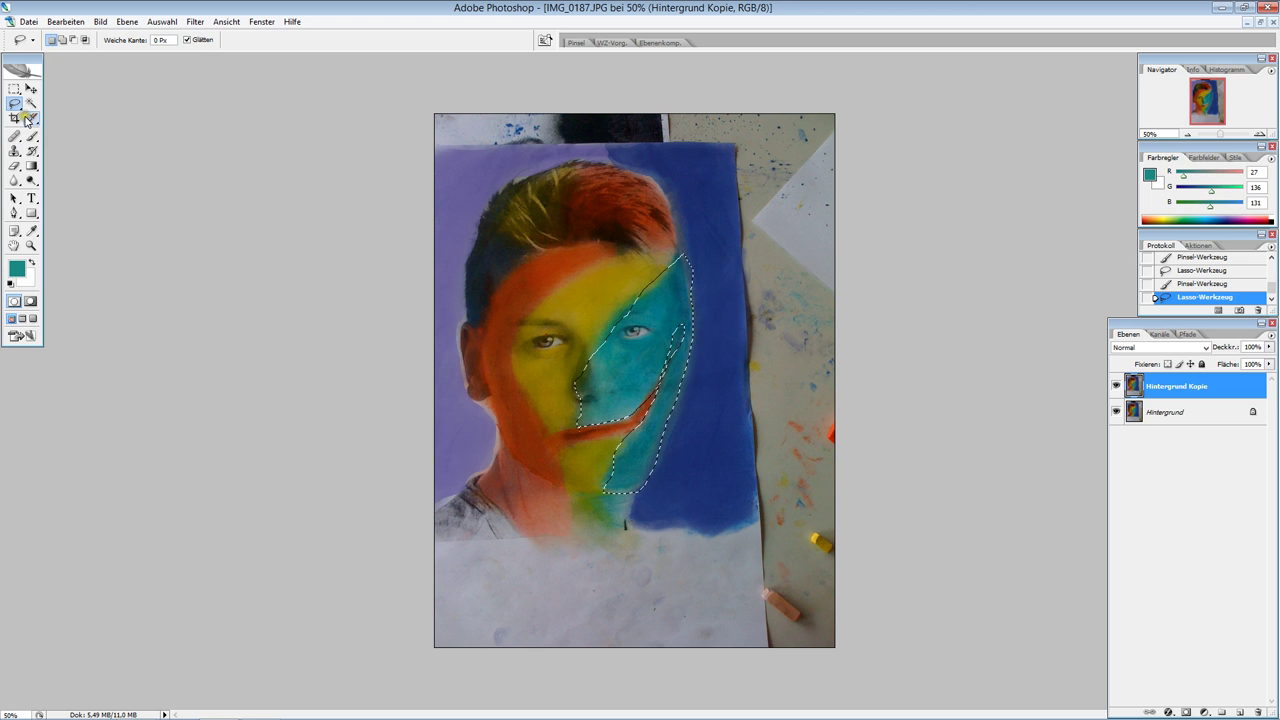
Paint teal brush strokes inside the selected strip beside the nose and chin
left_click_drag(32, 136, 121, 136)
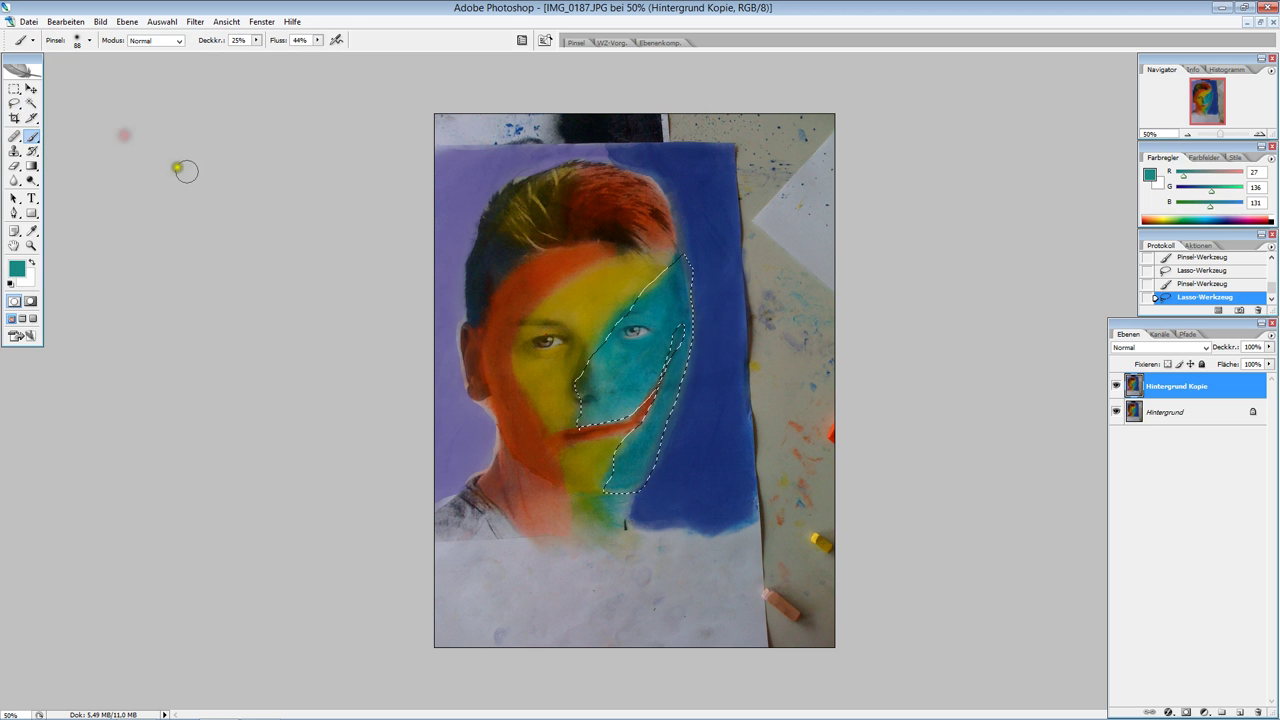
left_click(658, 371)
mouse_move(582, 398)
left_mouse_down()
mouse_move(688, 342)
mouse_move(632, 461)
mouse_move(683, 340)
mouse_move(626, 382)
mouse_move(605, 373)
mouse_move(588, 395)
mouse_move(592, 412)
mouse_move(637, 384)
mouse_move(690, 290)
mouse_move(679, 377)
mouse_move(656, 421)
left_mouse_up()
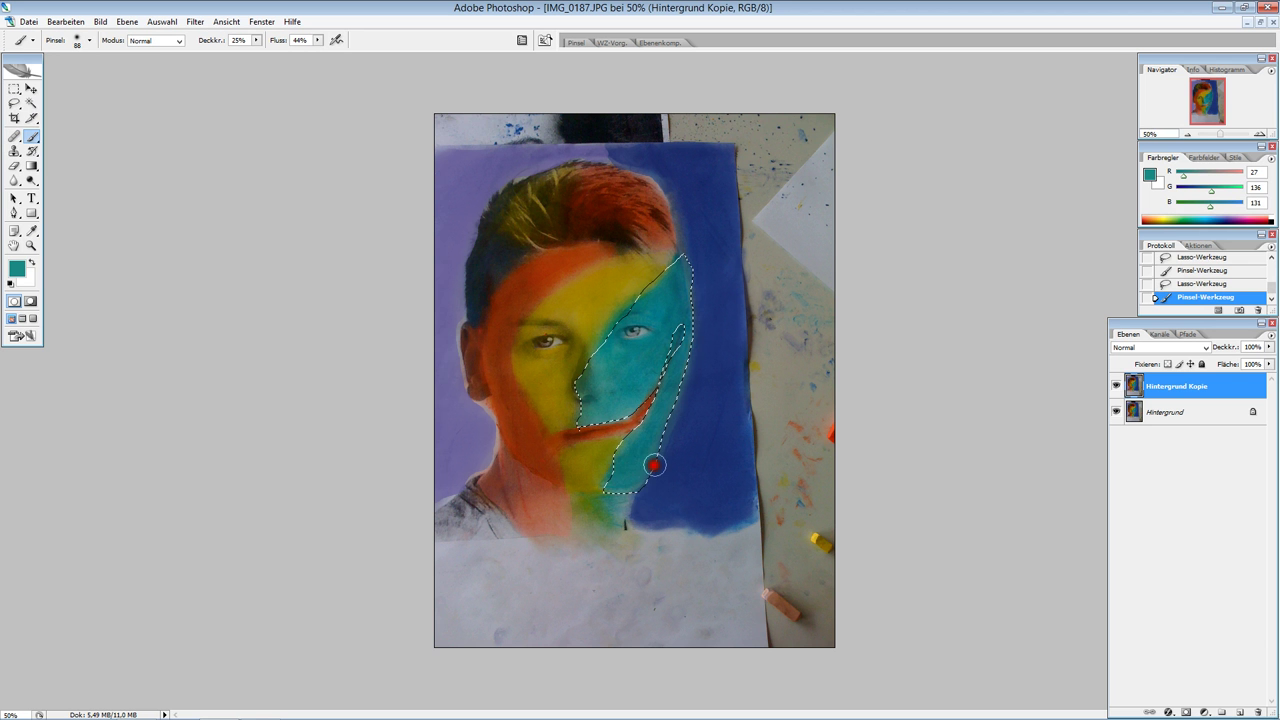
left_click_drag(654, 470, 641, 466)
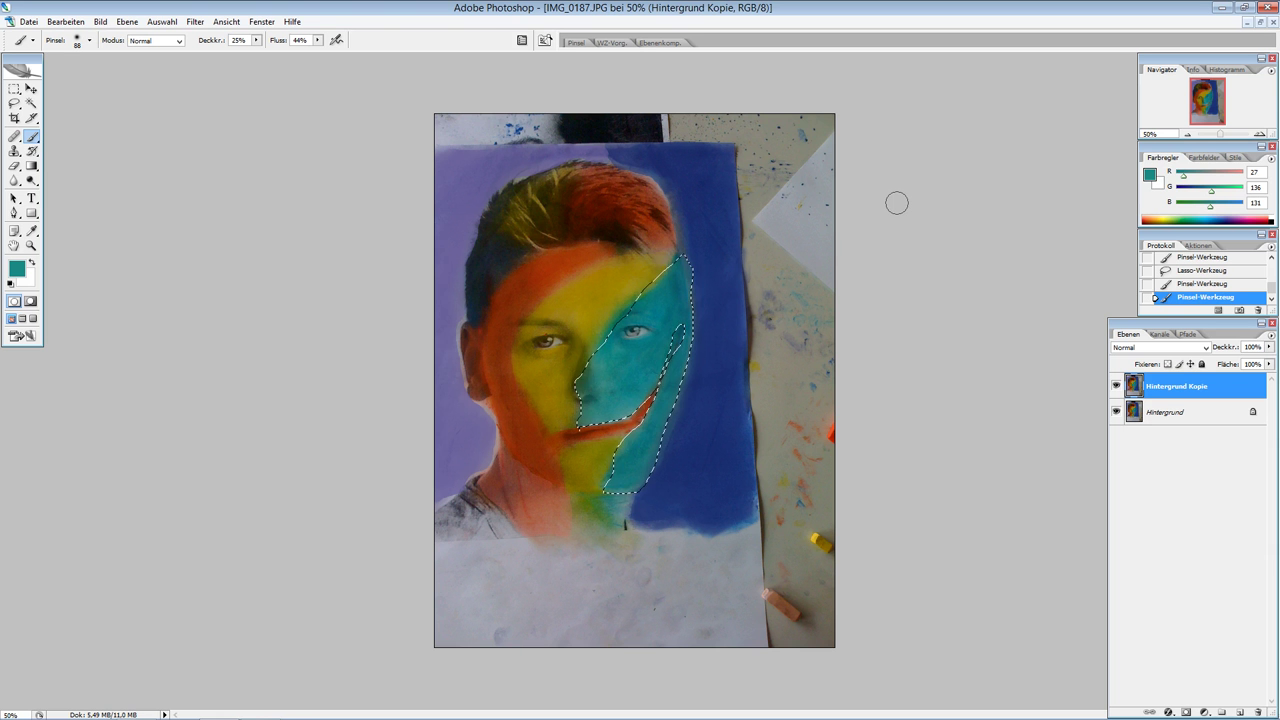
left_click(491, 210)
left_click(588, 409)
Clear the selection with Auswahl aufheben
left_click_drag(14, 103, 86, 106)
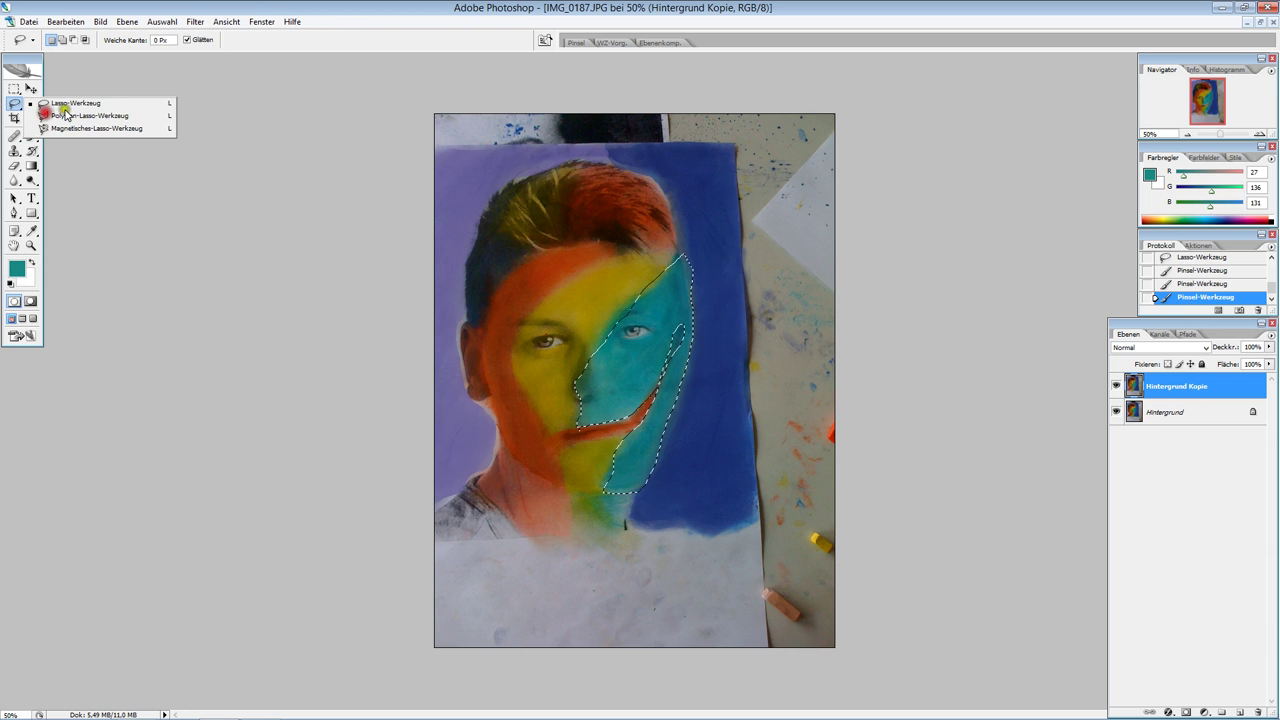
right_click(625, 399)
left_click(680, 406)
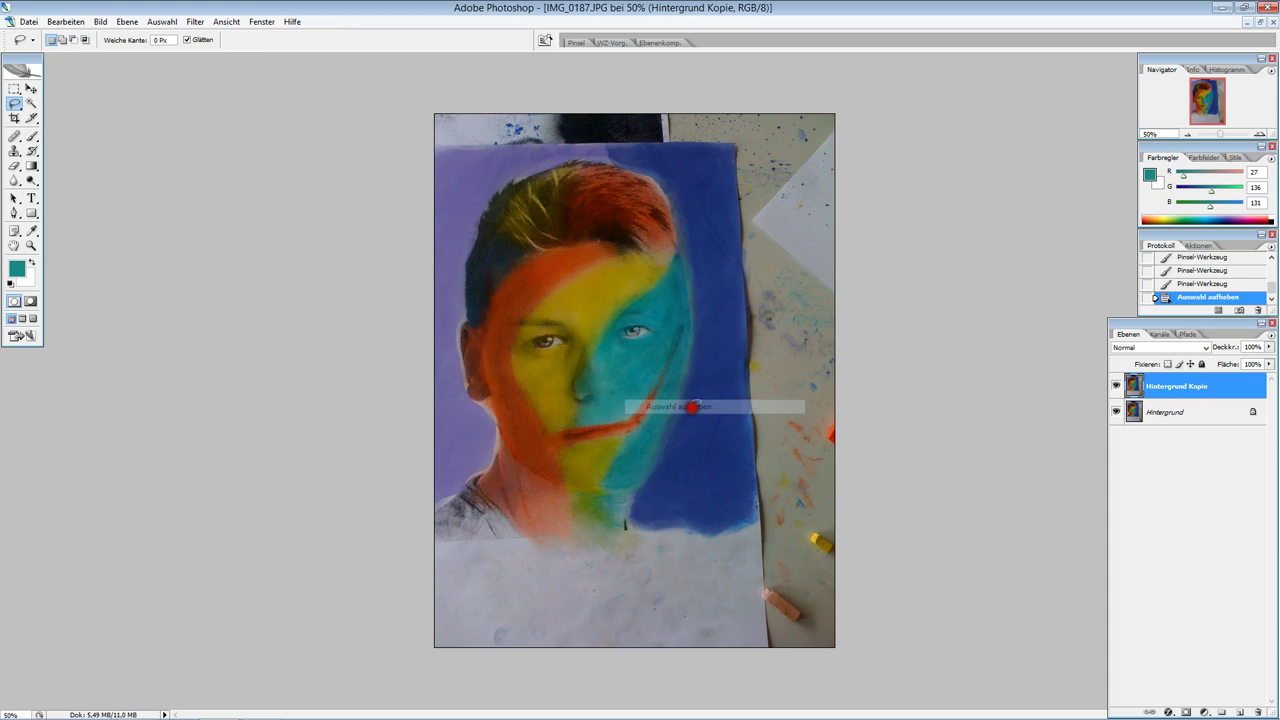
Flick the Hintergrund Kopie layer visibility on and off to compare edits with the original
left_click(1117, 386)
left_click(1117, 386)
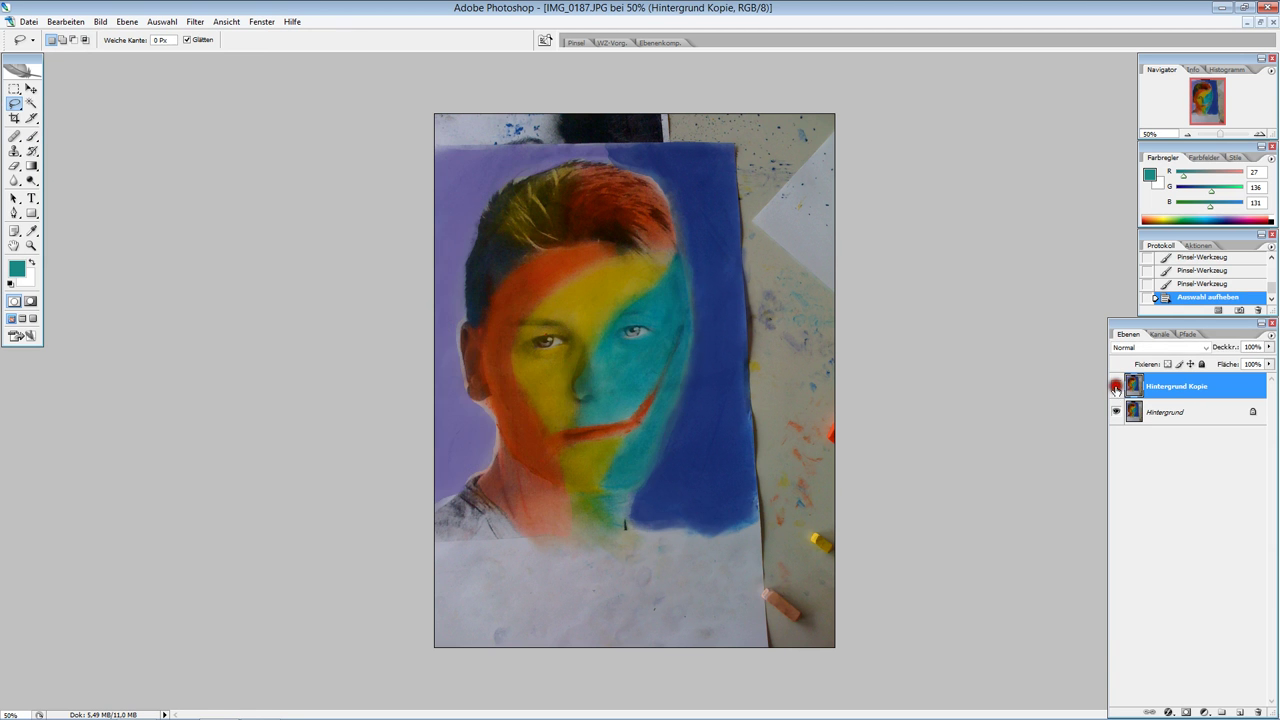
left_click(1117, 386)
left_click(1117, 386)
left_click(1117, 386)
left_click(1117, 386)
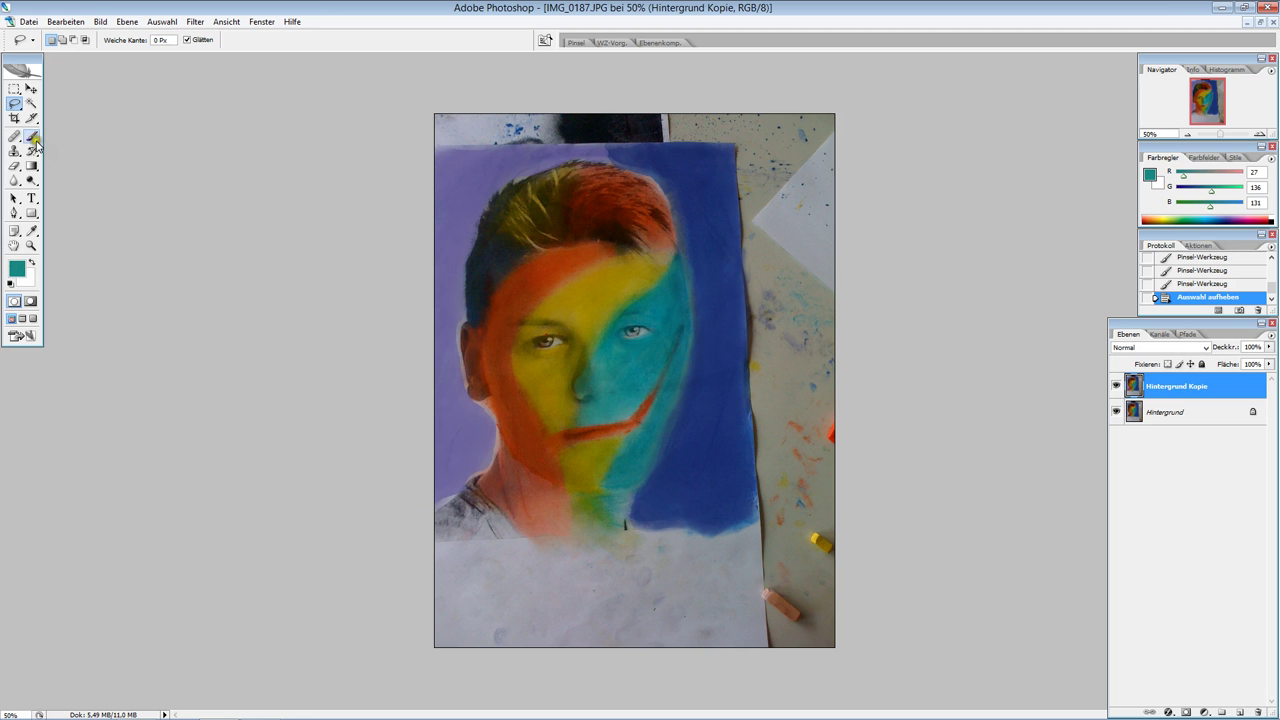
Brush faint teal onto the chin at 10% opacity
left_click_drag(34, 140, 84, 140)
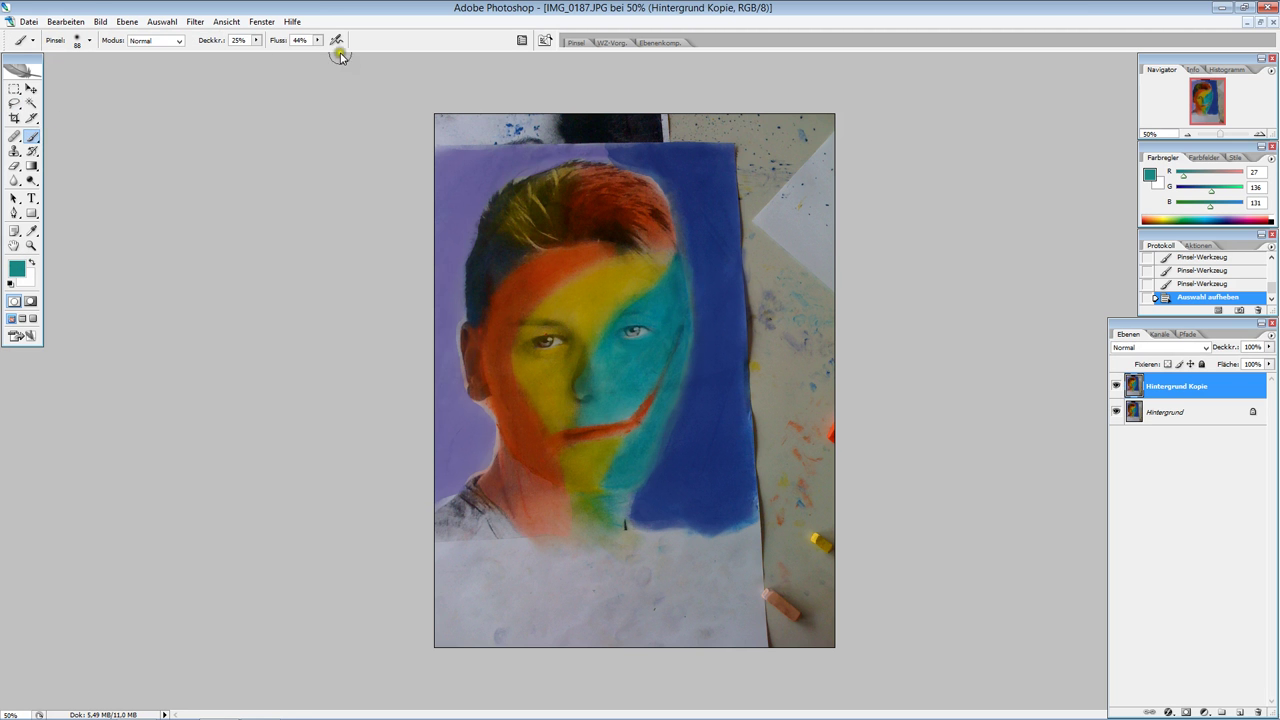
left_click_drag(256, 40, 249, 57)
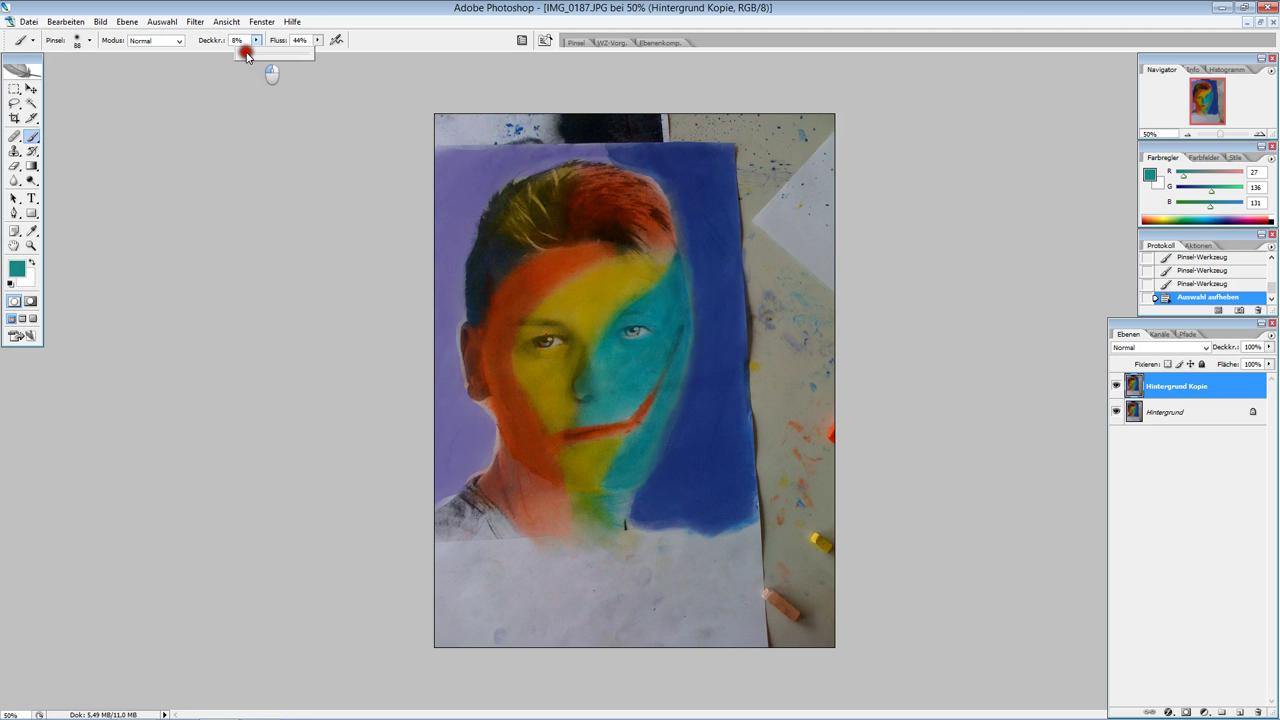
left_click(611, 491)
mouse_move(623, 514)
left_mouse_down()
mouse_move(620, 487)
mouse_move(597, 505)
left_mouse_up()
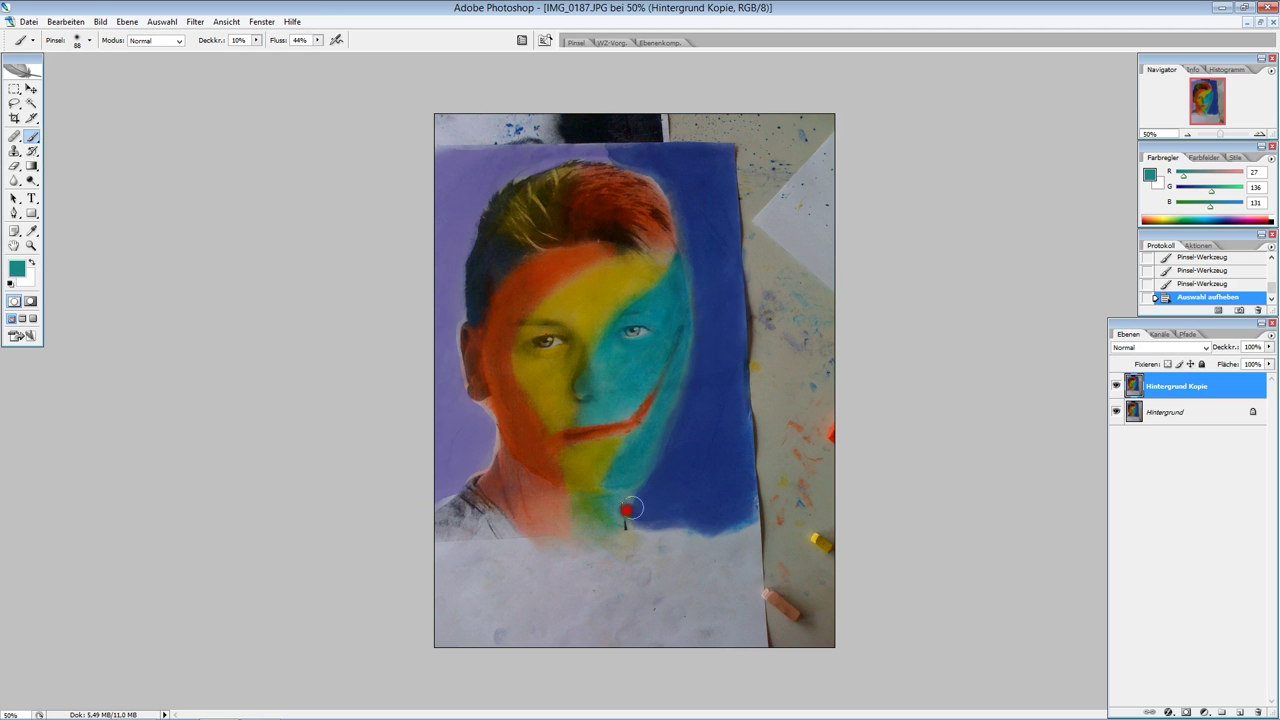
left_click_drag(597, 505, 625, 502)
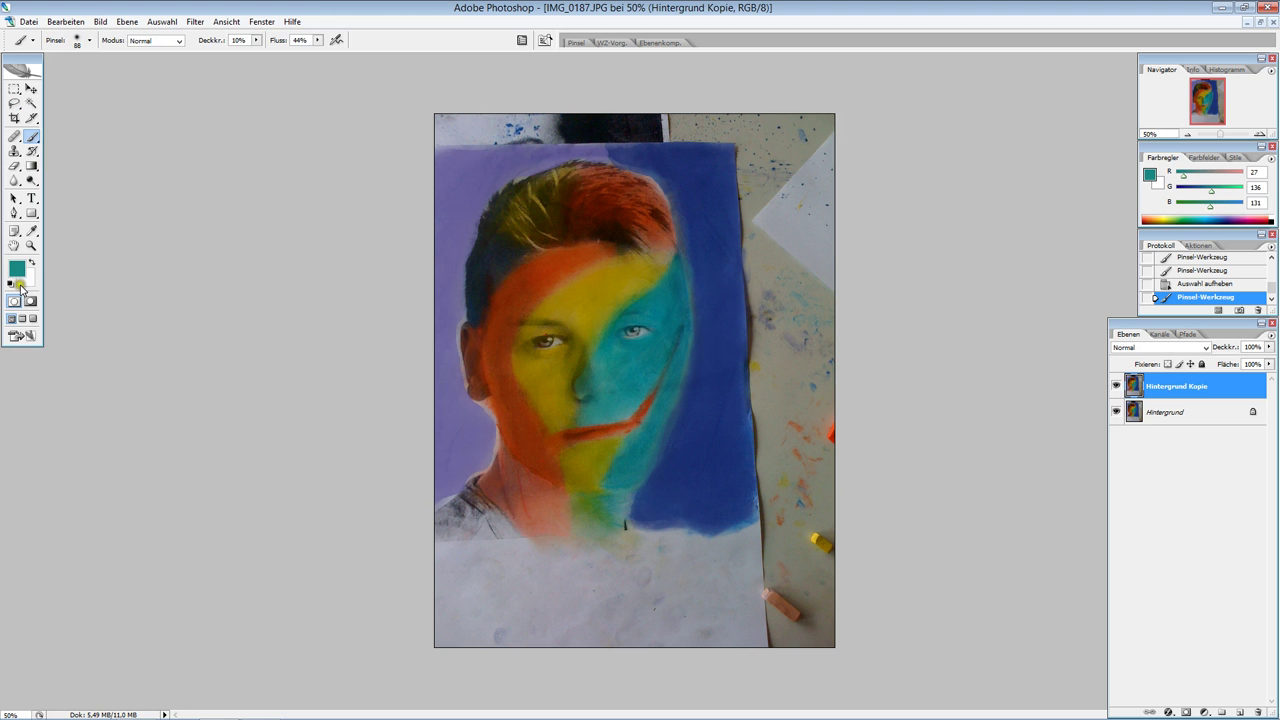
Set the paint colour to bright yellow (225, 209, 30) and brush it softly over the neck
left_click(17, 270)
left_click(224, 516)
left_click(186, 394)
left_click(342, 365)
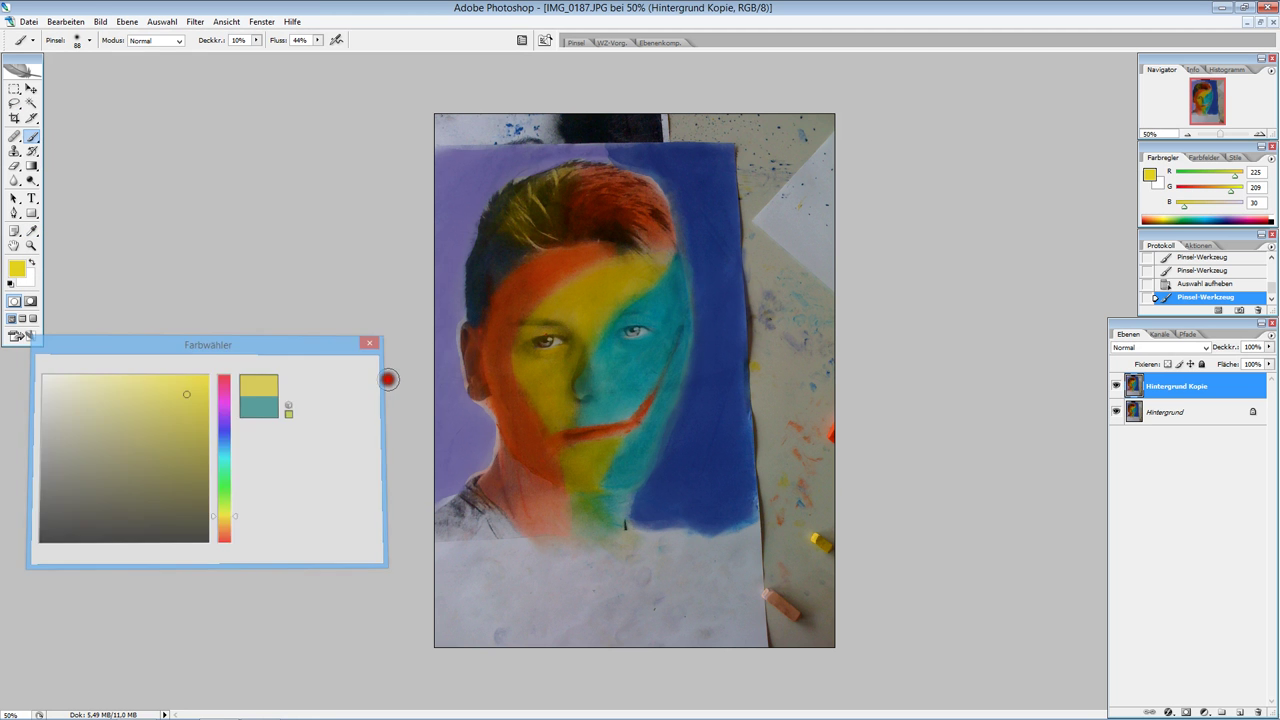
mouse_move(588, 528)
left_mouse_down()
mouse_move(579, 496)
mouse_move(581, 534)
mouse_move(622, 530)
mouse_move(580, 500)
mouse_move(610, 522)
mouse_move(580, 506)
mouse_move(575, 528)
mouse_move(596, 510)
mouse_move(571, 494)
left_mouse_up()
mouse_move(601, 271)
left_mouse_down()
mouse_move(582, 279)
mouse_move(595, 293)
mouse_move(611, 271)
mouse_move(592, 286)
left_mouse_up()
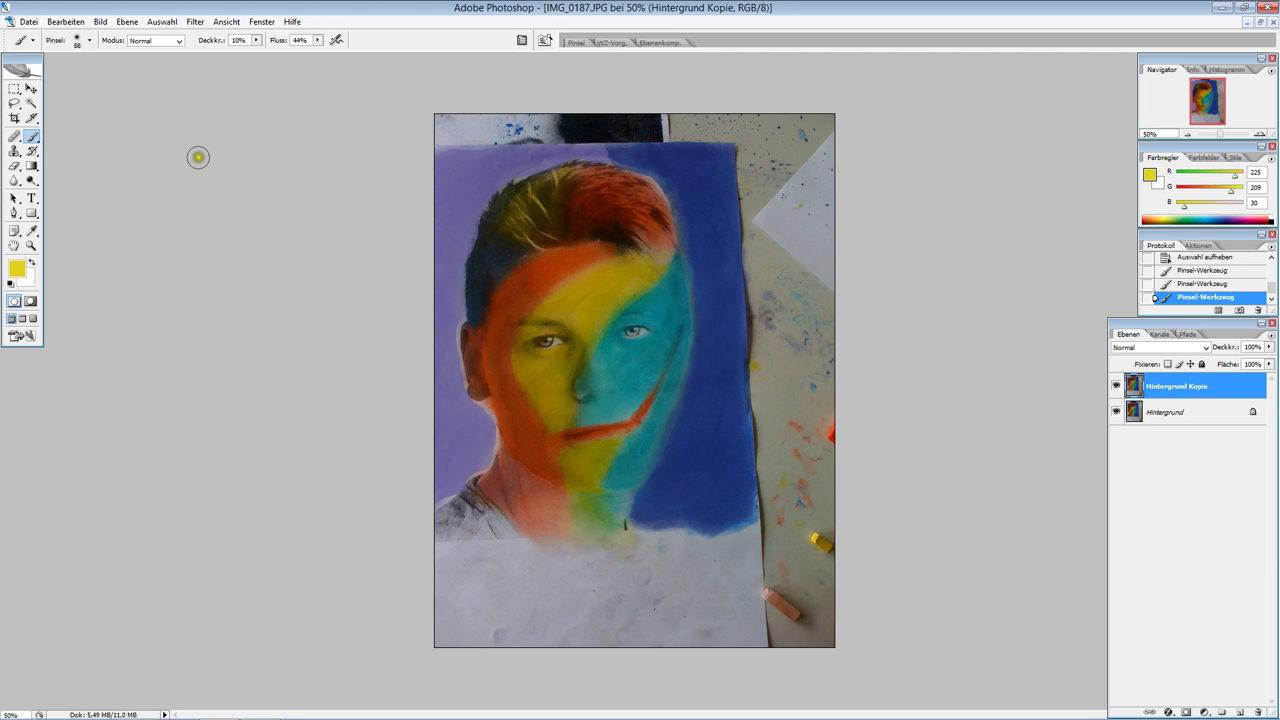
left_click_drag(14, 103, 90, 115)
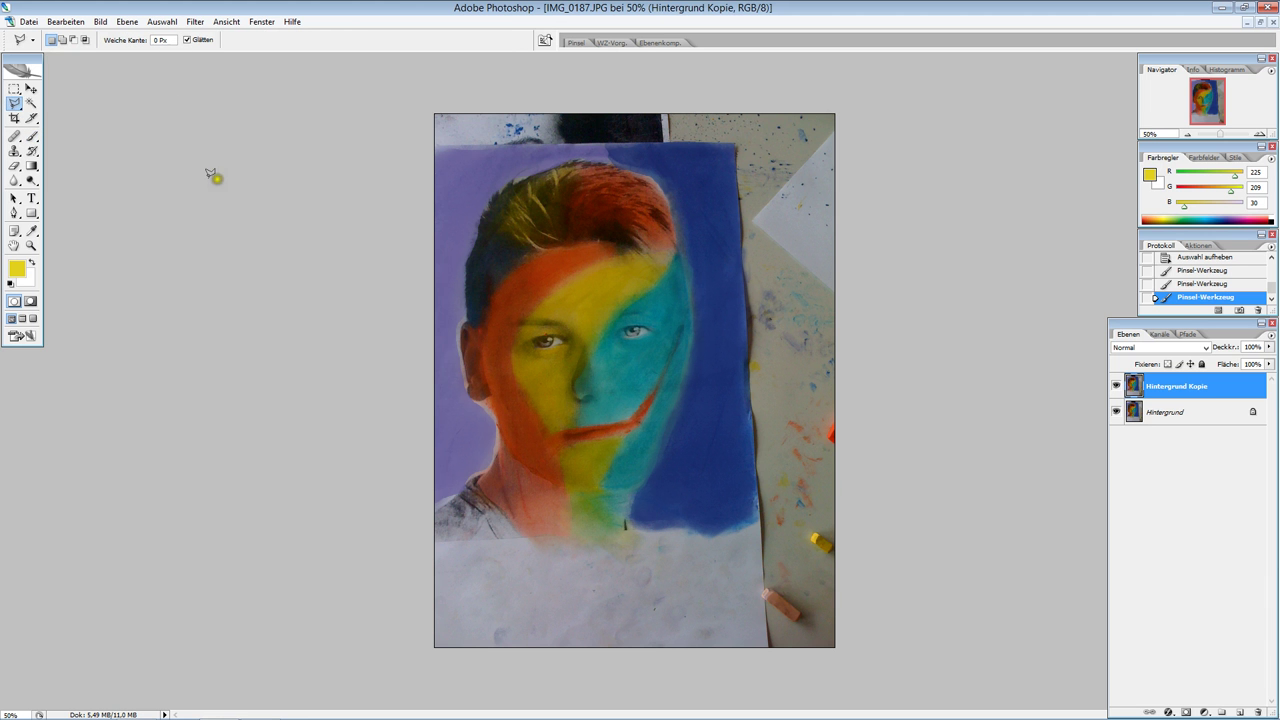
Lasso around the portrait sheet and invert it with Auswahl umkehren to select the surroundings
left_click_drag(14, 103, 71, 105)
left_click_drag(436, 541, 693, 518)
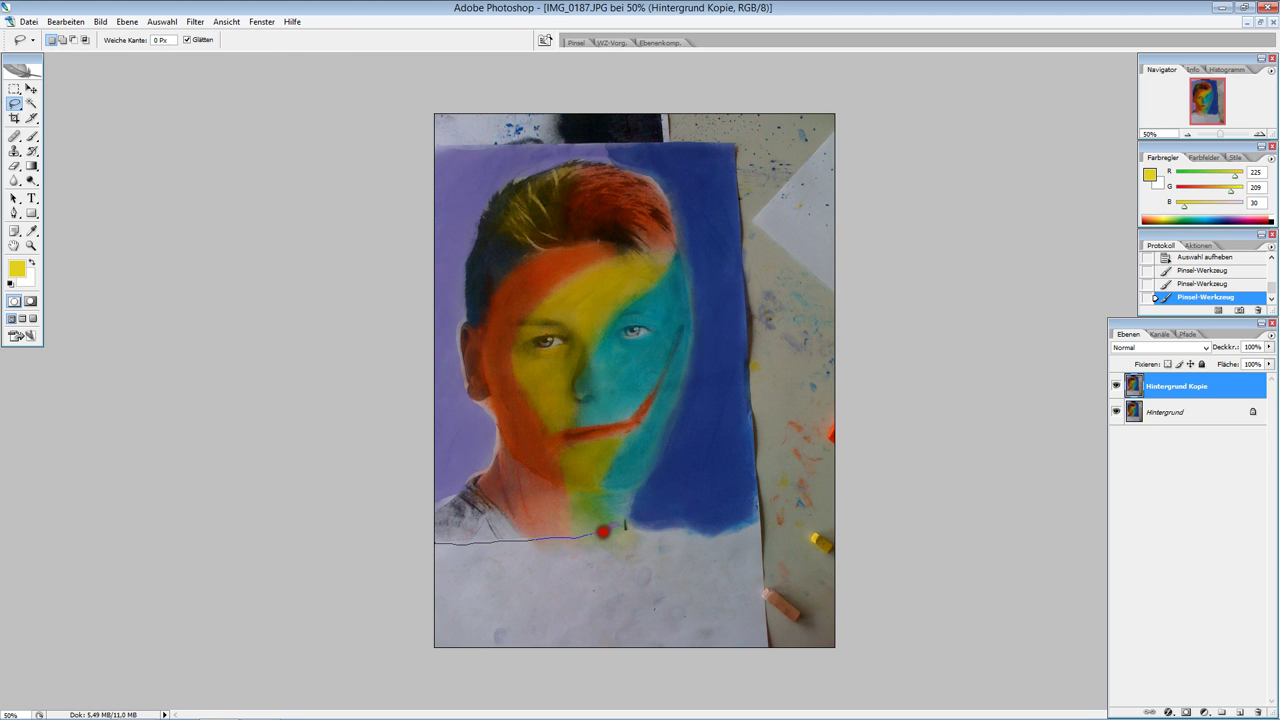
left_click_drag(753, 508, 736, 177)
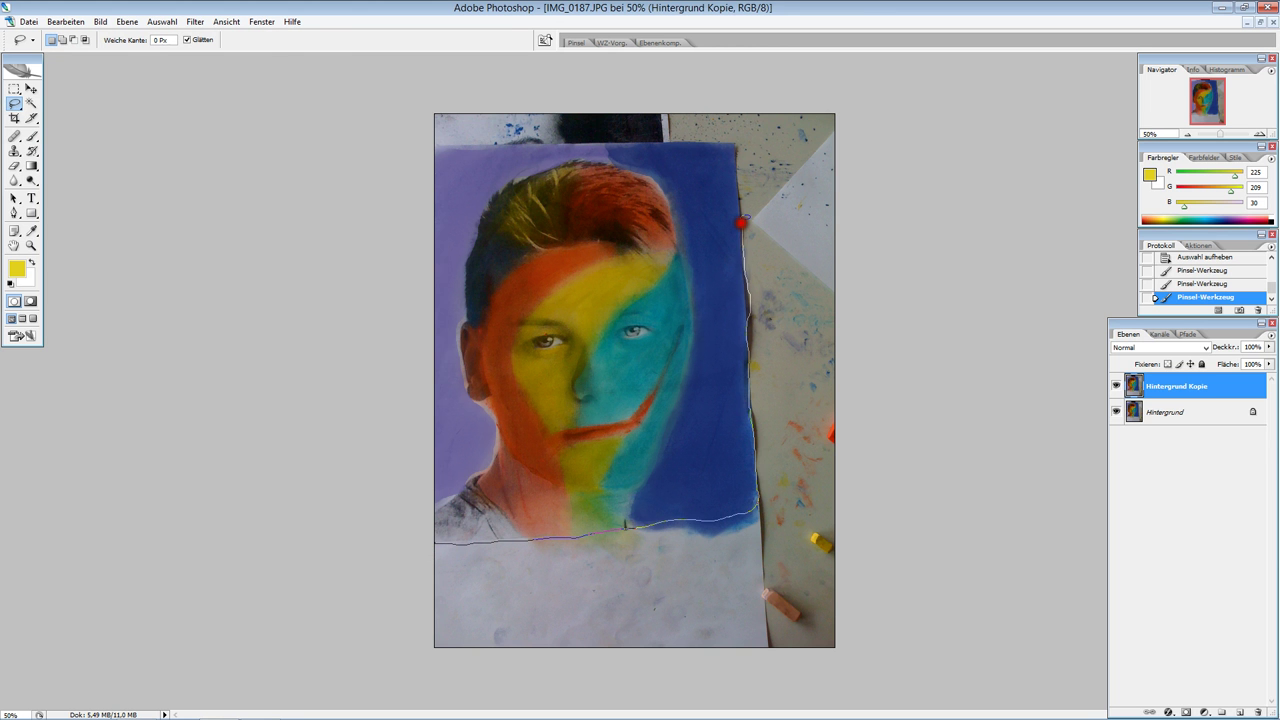
left_click_drag(648, 152, 422, 158)
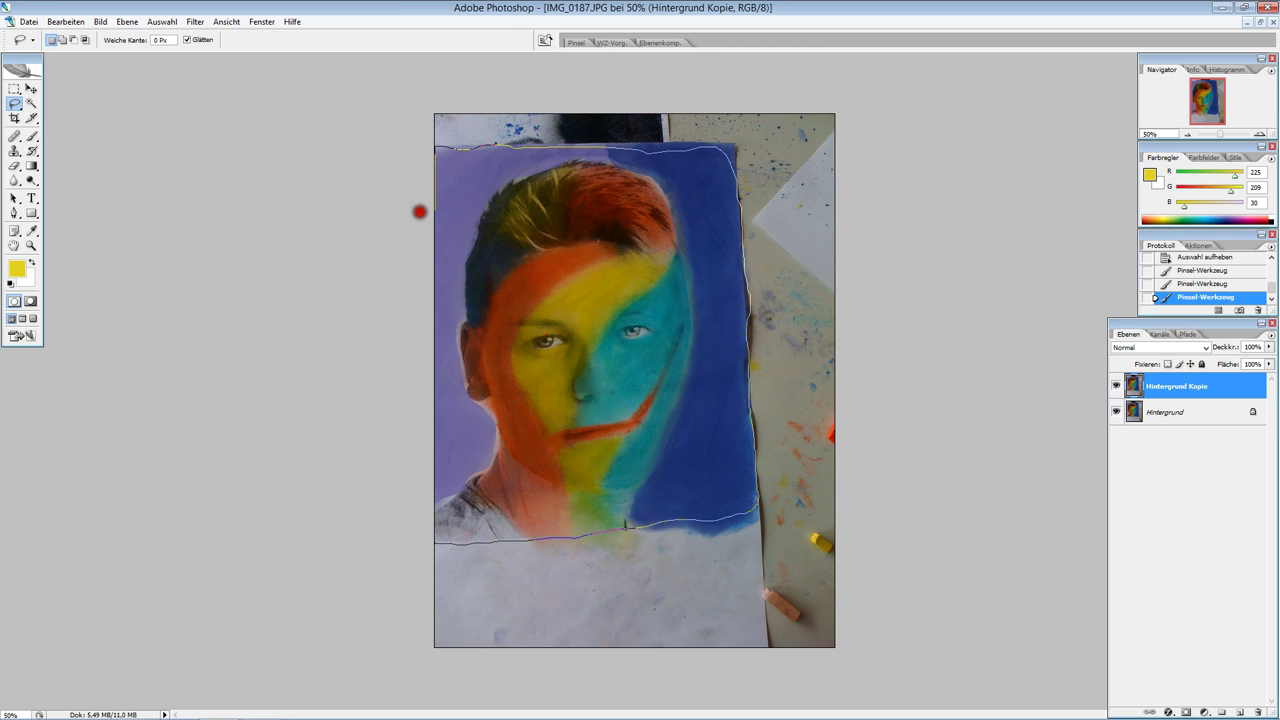
left_click_drag(422, 158, 412, 543)
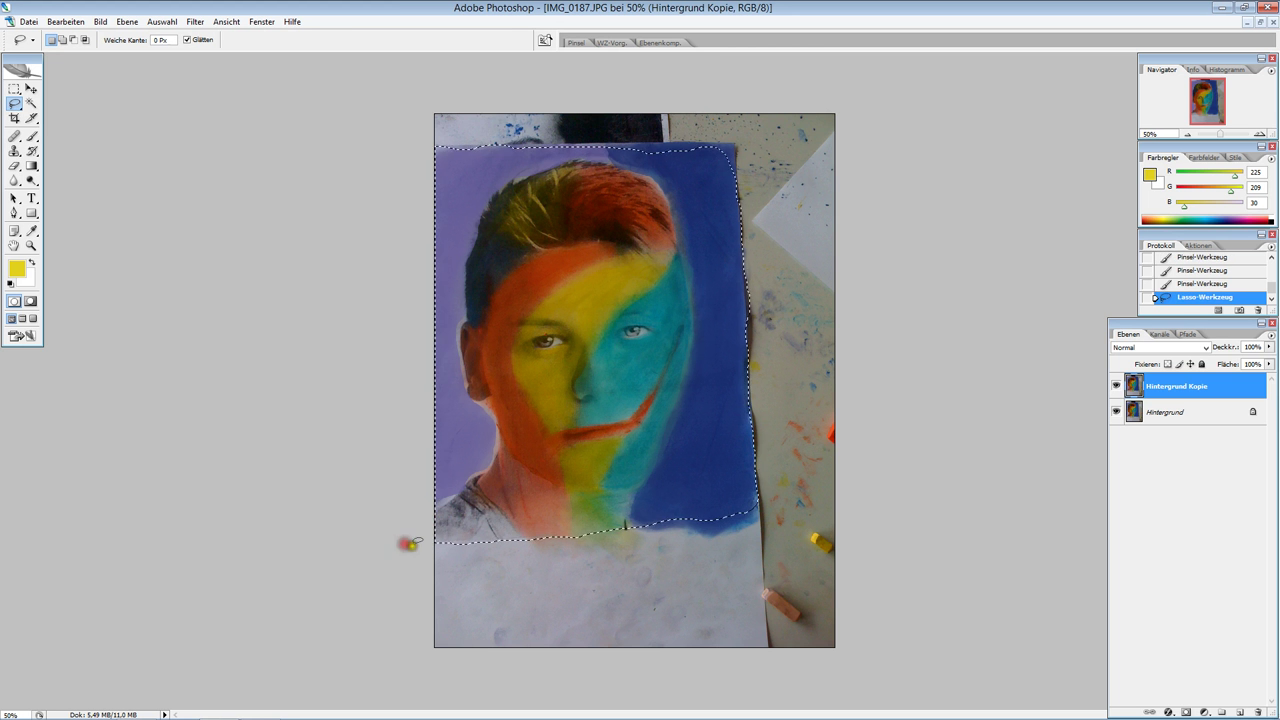
right_click(590, 455)
left_click(645, 478)
left_click(195, 21)
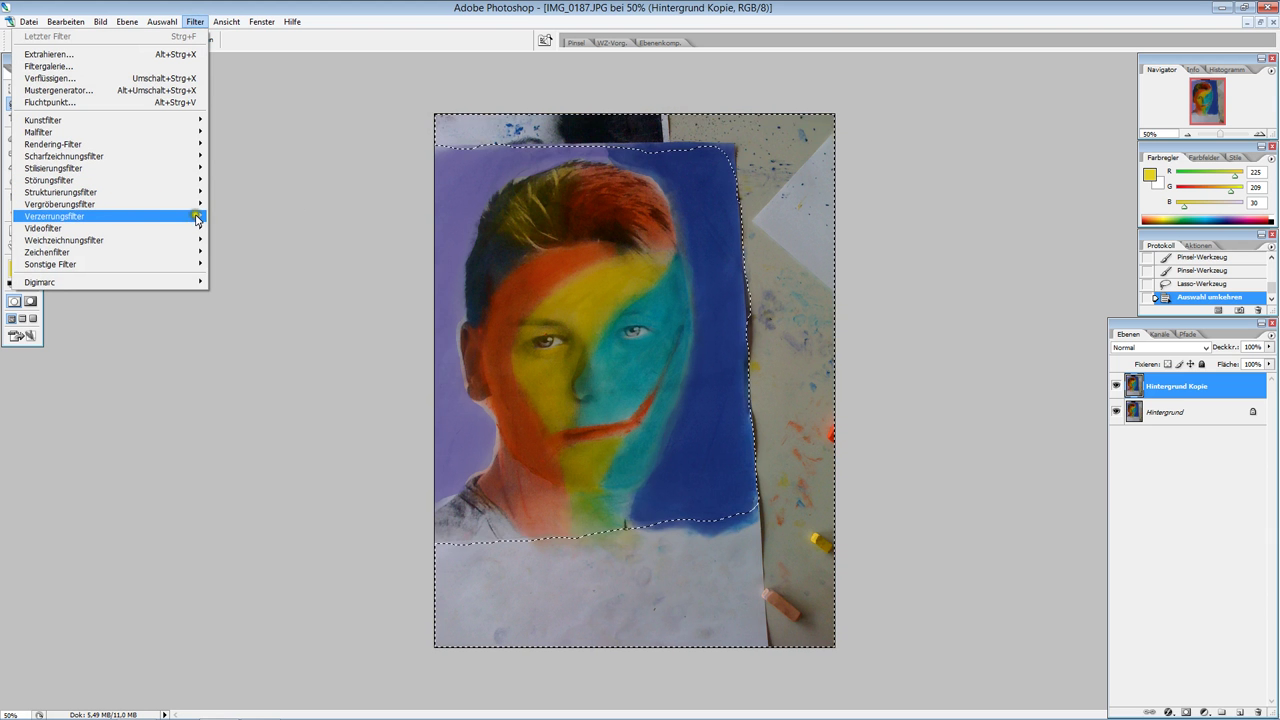
left_click(228, 217)
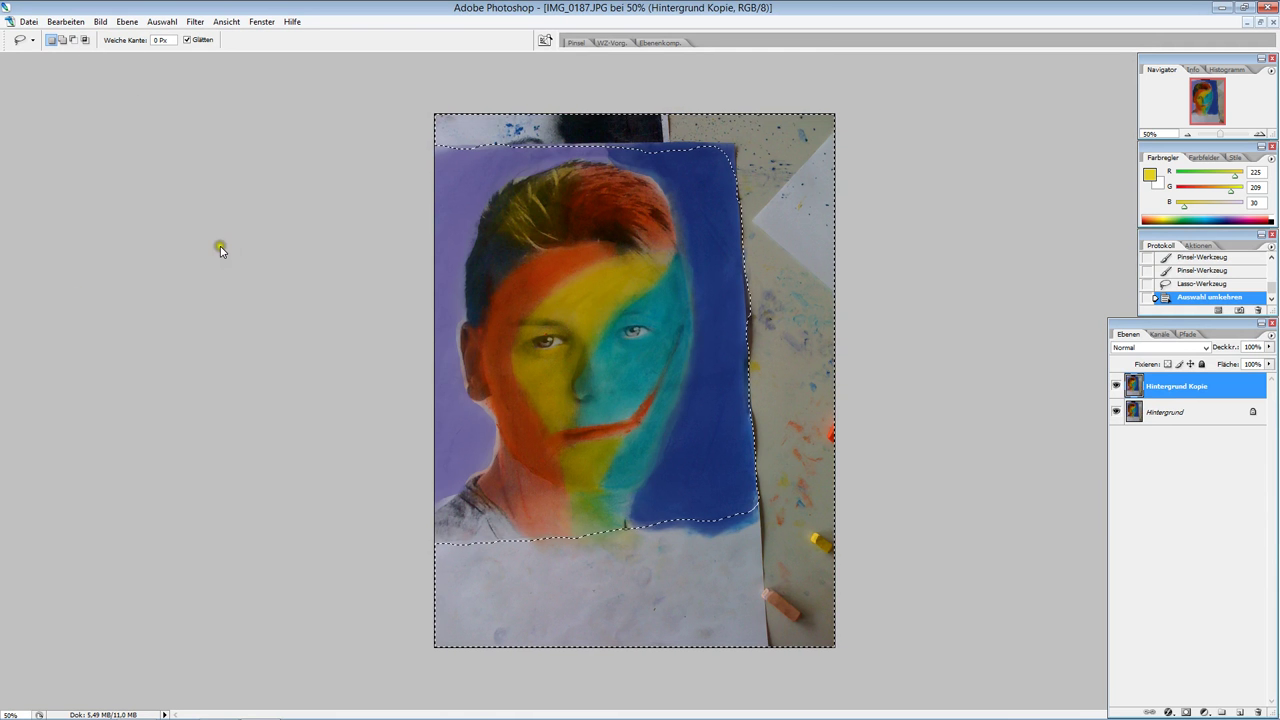
key("ctrl+alt+f")
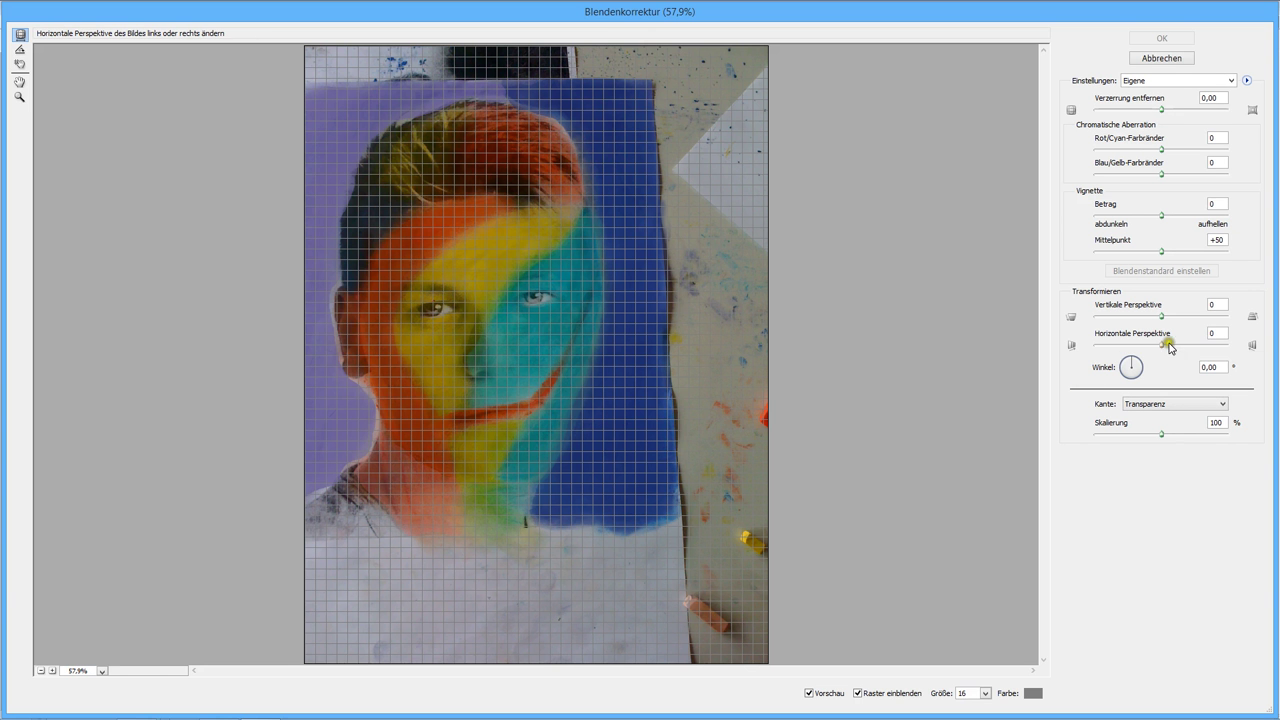
mouse_move(1158, 346)
left_mouse_down()
mouse_move(1107, 341)
mouse_move(1231, 323)
mouse_move(1087, 318)
left_mouse_up()
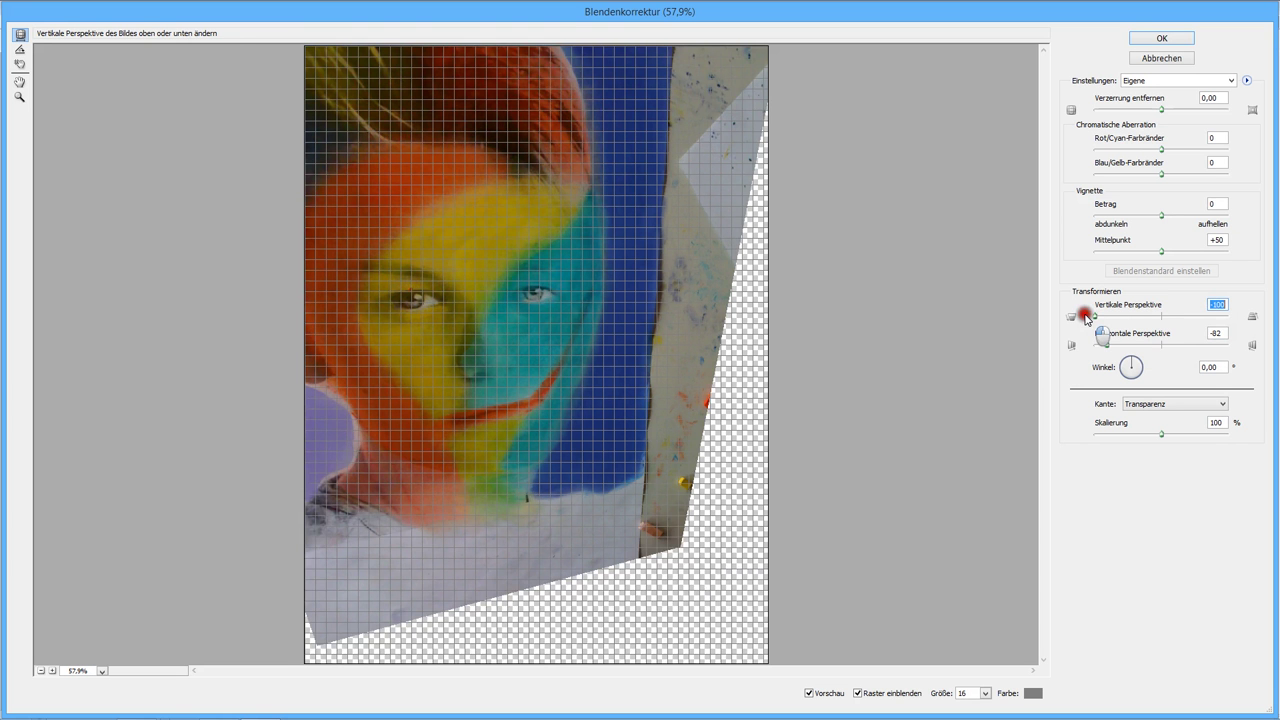
left_click_drag(1087, 318, 1158, 316)
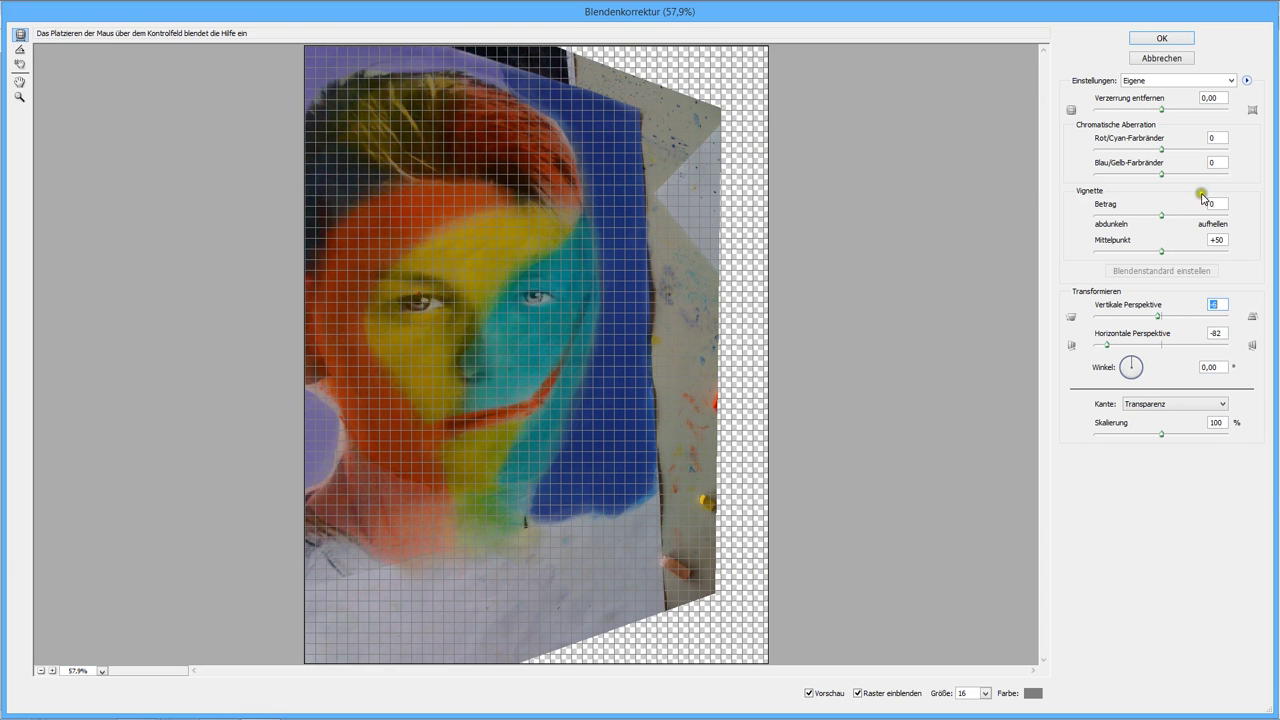
mouse_move(1161, 213)
left_mouse_down()
mouse_move(1217, 213)
mouse_move(1042, 203)
left_mouse_up()
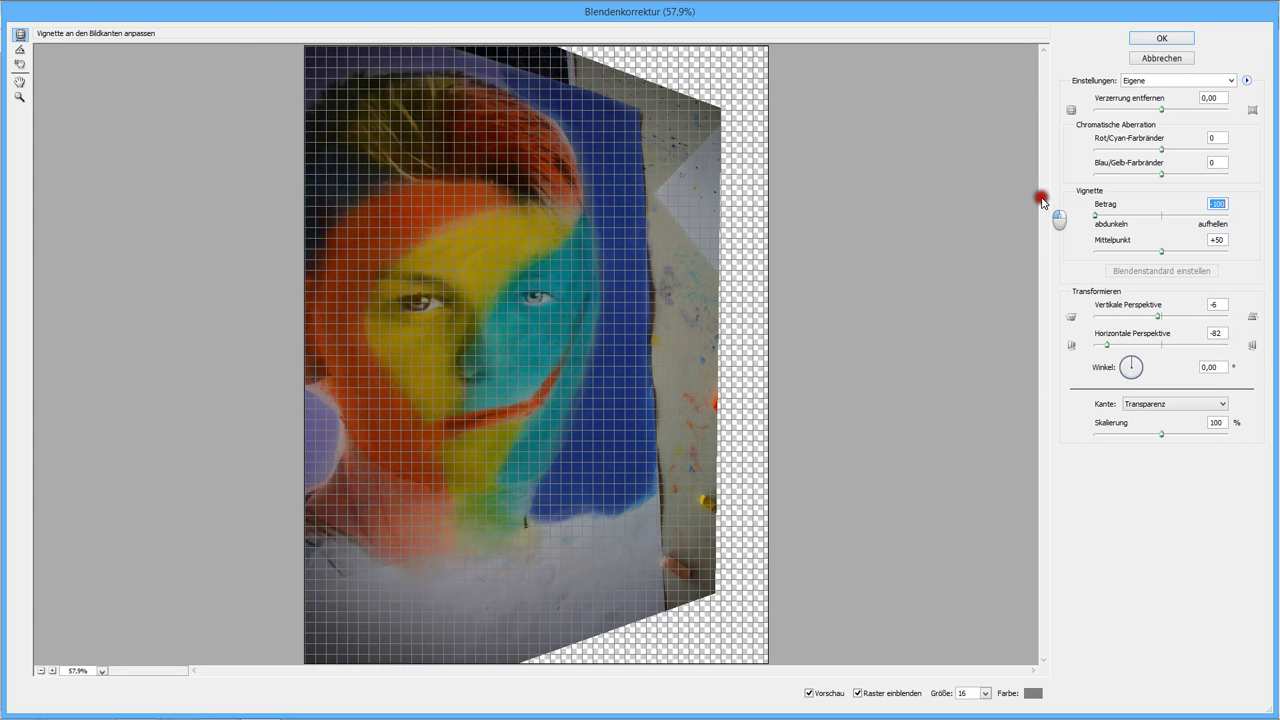
left_click(1150, 58)
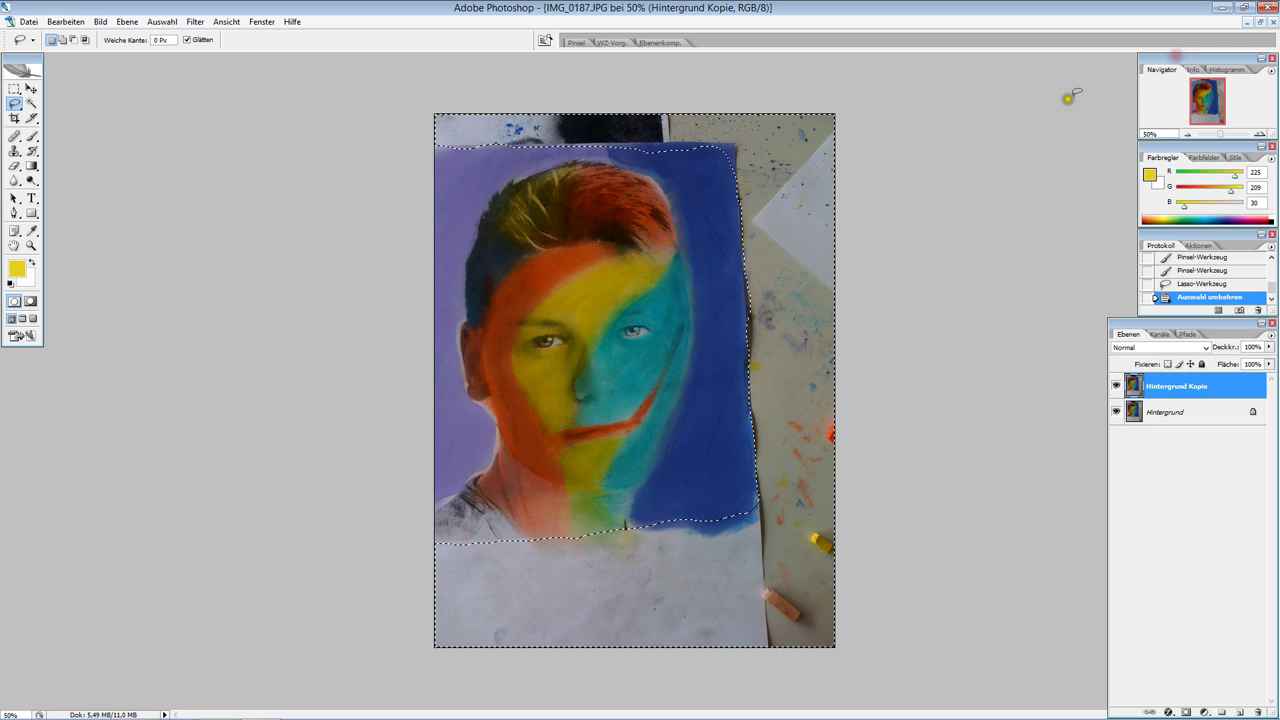
Open the Bewegungsunschärfe filter and zoom its preview out to show the whole photo
left_click(195, 21)
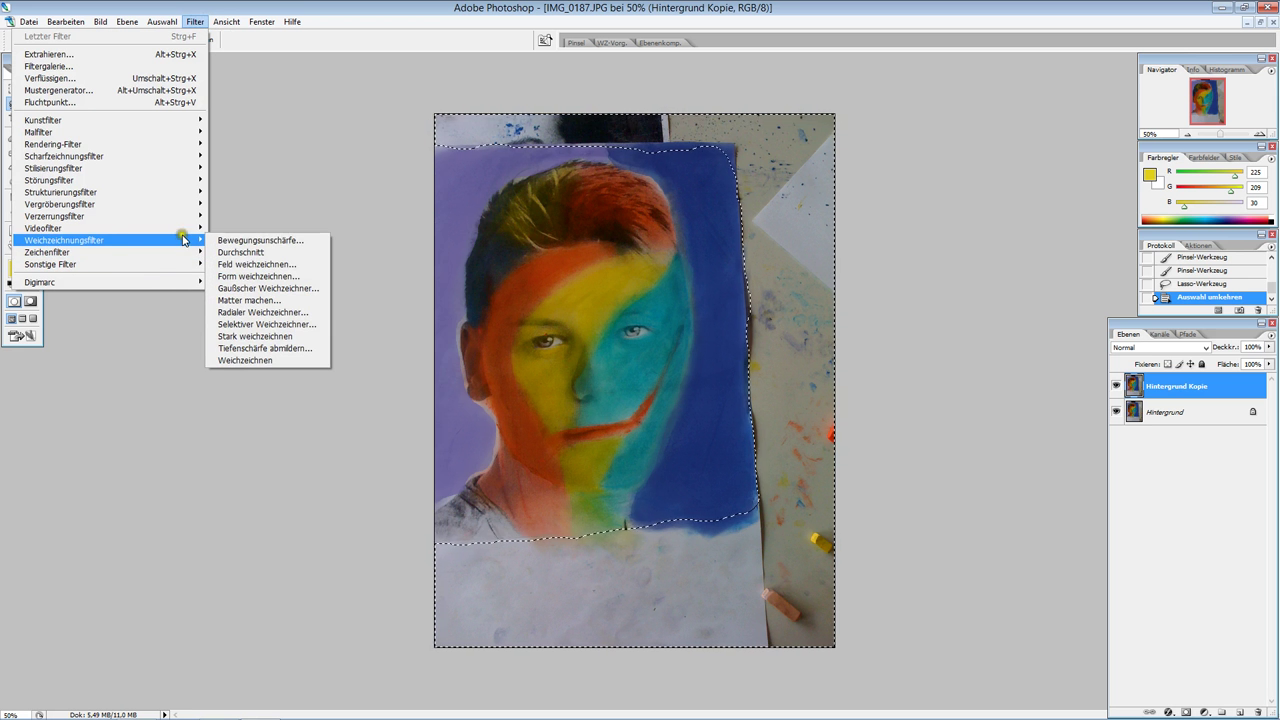
mouse_move(64, 240)
left_click(243, 240)
left_click(578, 314)
left_click(578, 314)
left_click(578, 314)
left_click(578, 314)
left_click(578, 314)
left_click(578, 314)
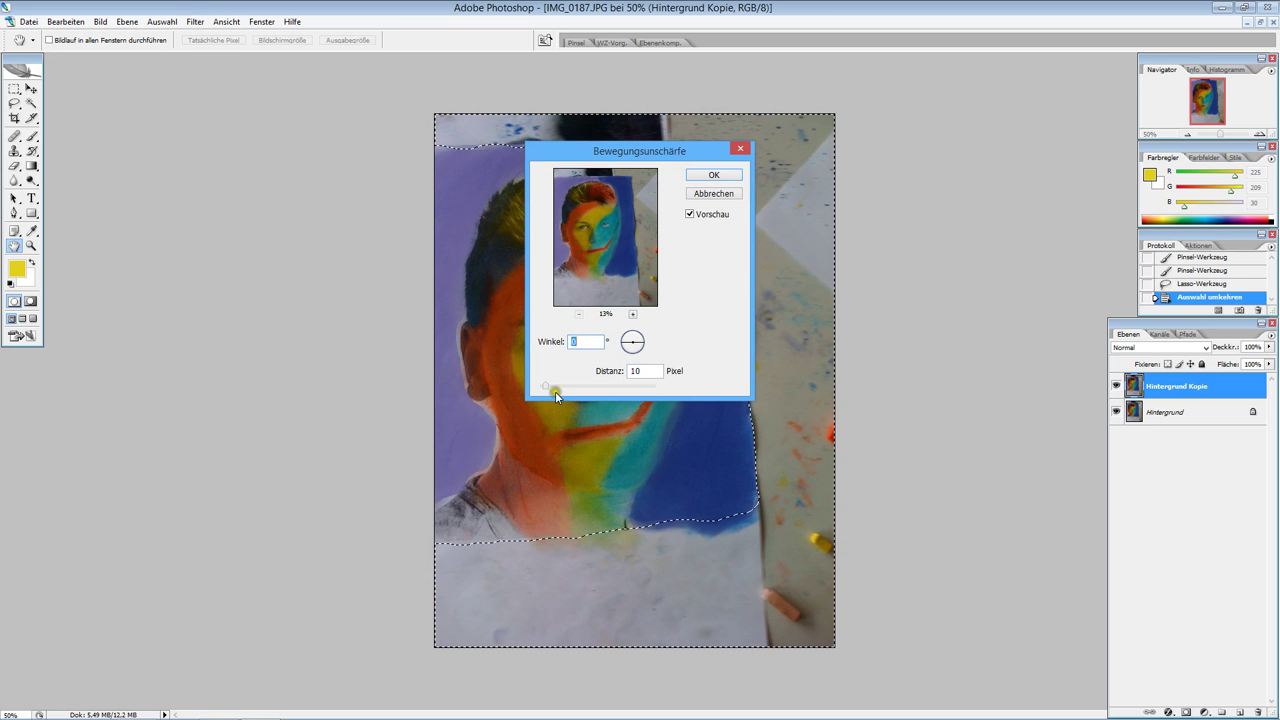
left_click_drag(545, 386, 593, 386)
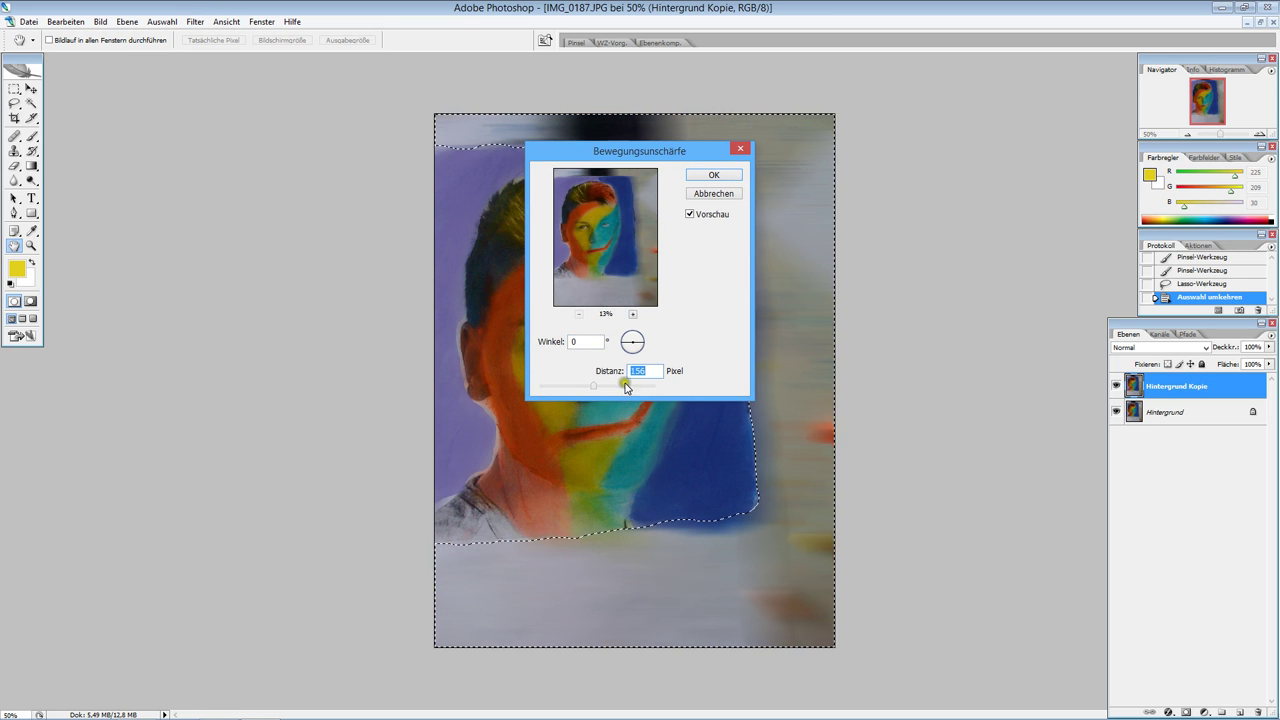
left_click_drag(638, 151, 276, 292)
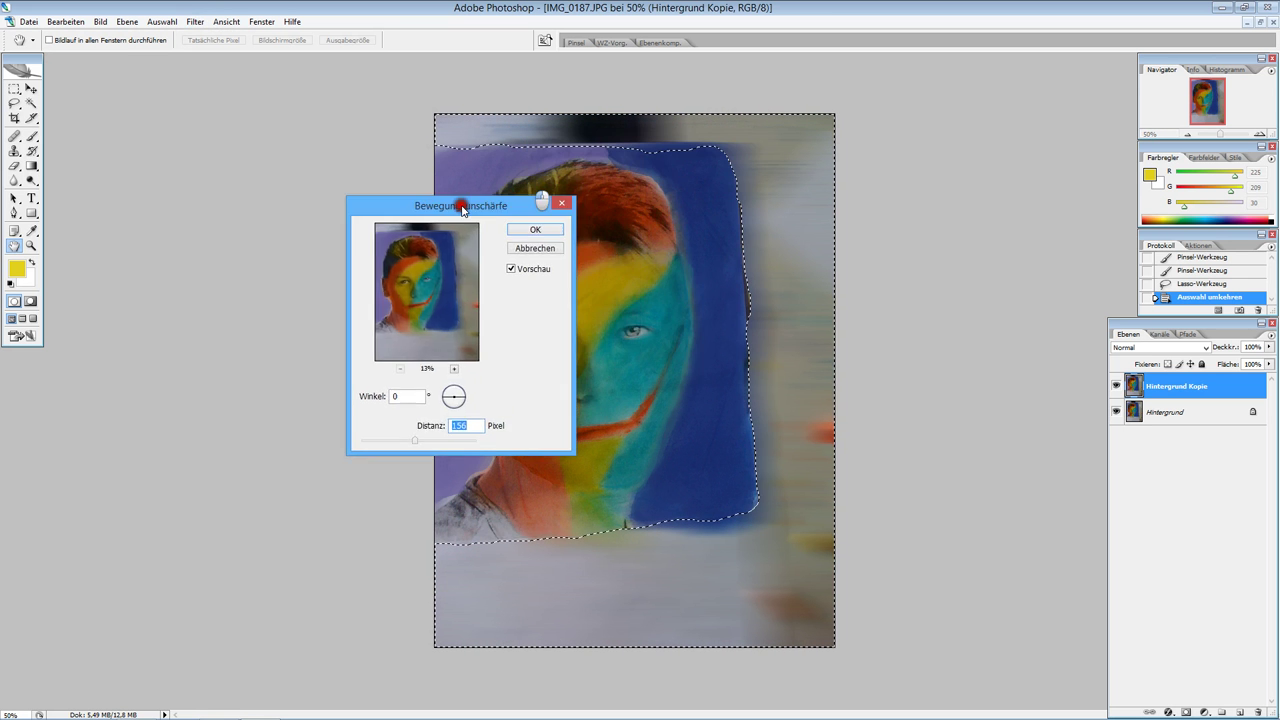
mouse_move(231, 527)
left_mouse_down()
mouse_move(208, 534)
mouse_move(219, 535)
mouse_move(200, 520)
left_mouse_up()
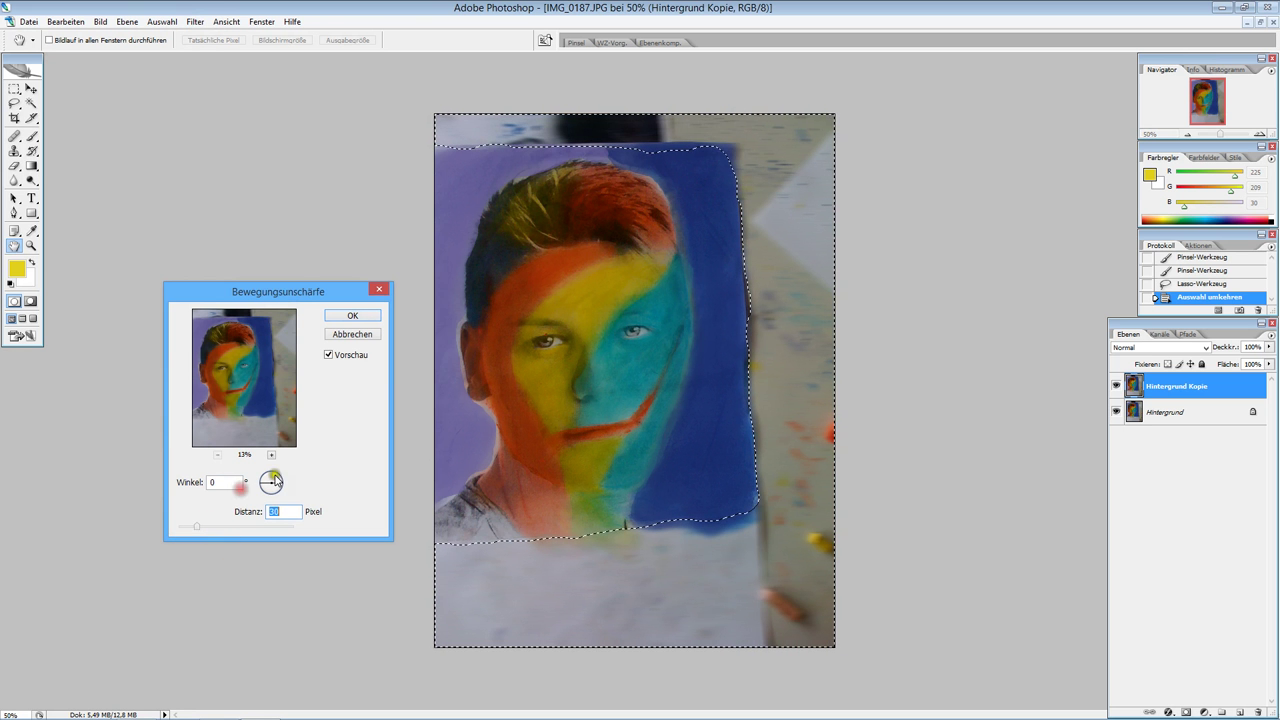
Apply the motion blur with a 65° angle and 11 pixel distance
left_click_drag(281, 485, 270, 496)
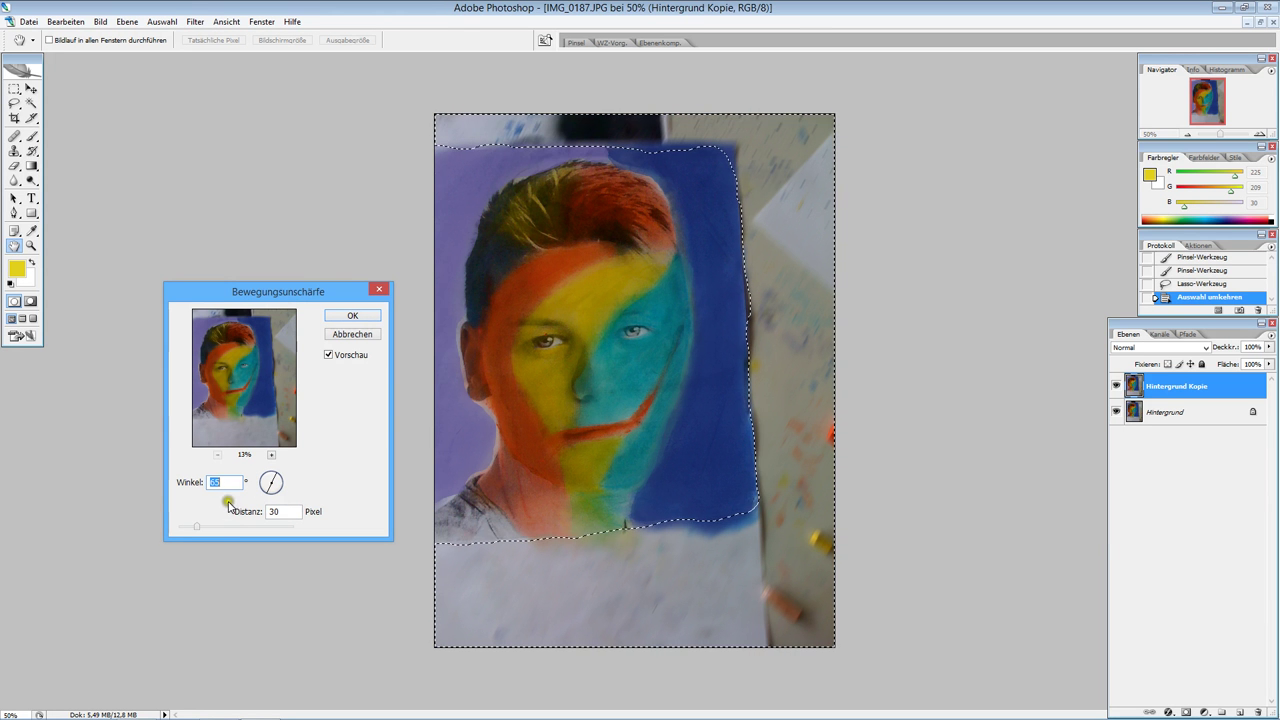
left_click(208, 526)
left_click_drag(201, 527, 278, 537)
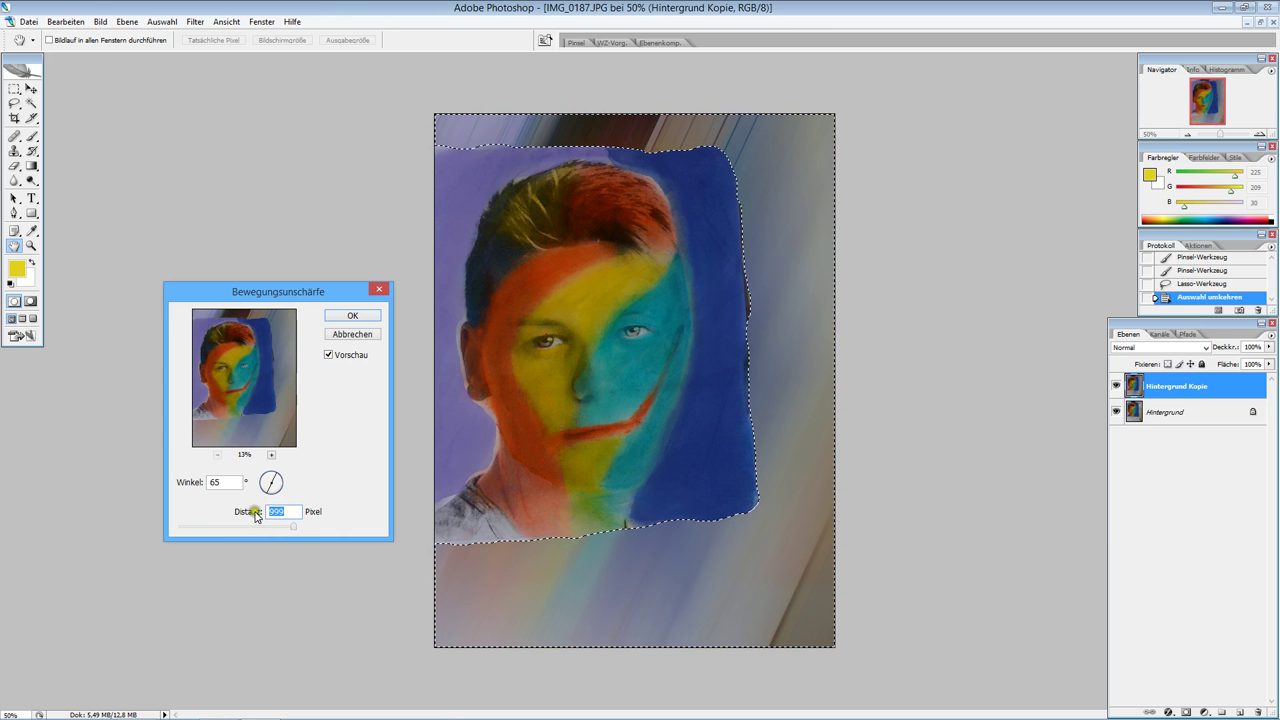
left_click_drag(290, 526, 198, 530)
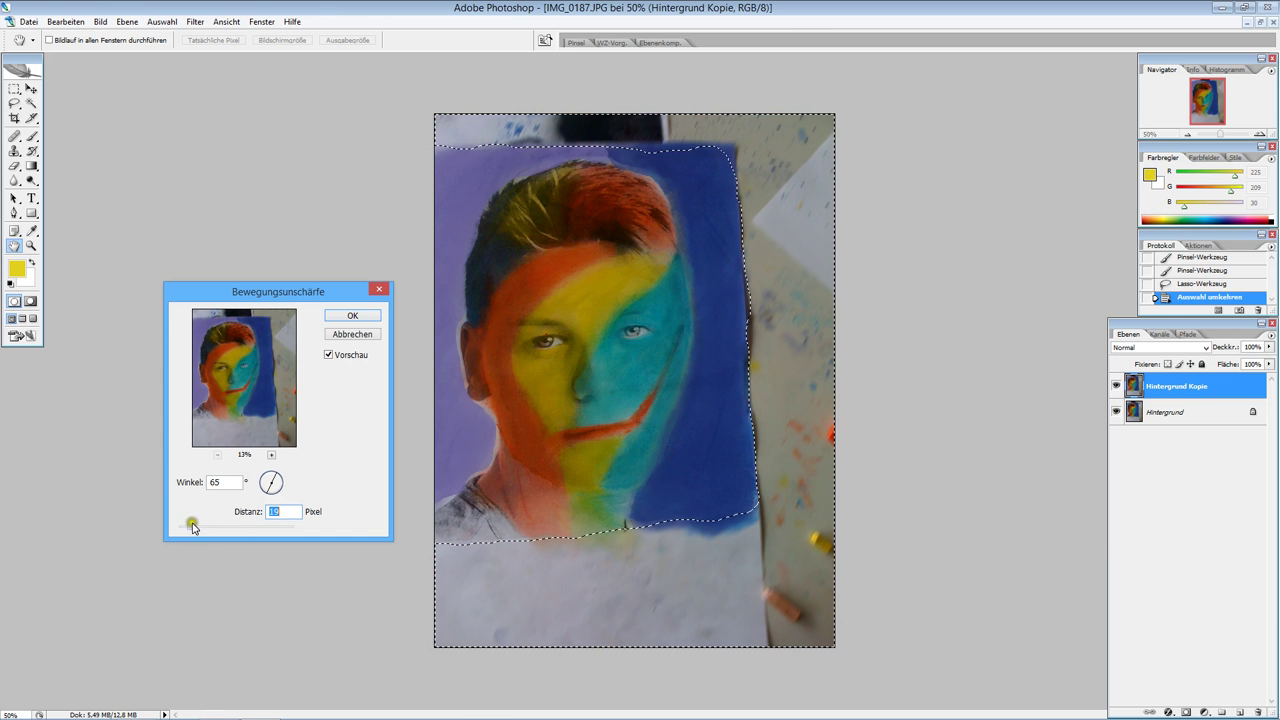
left_click_drag(192, 530, 184, 533)
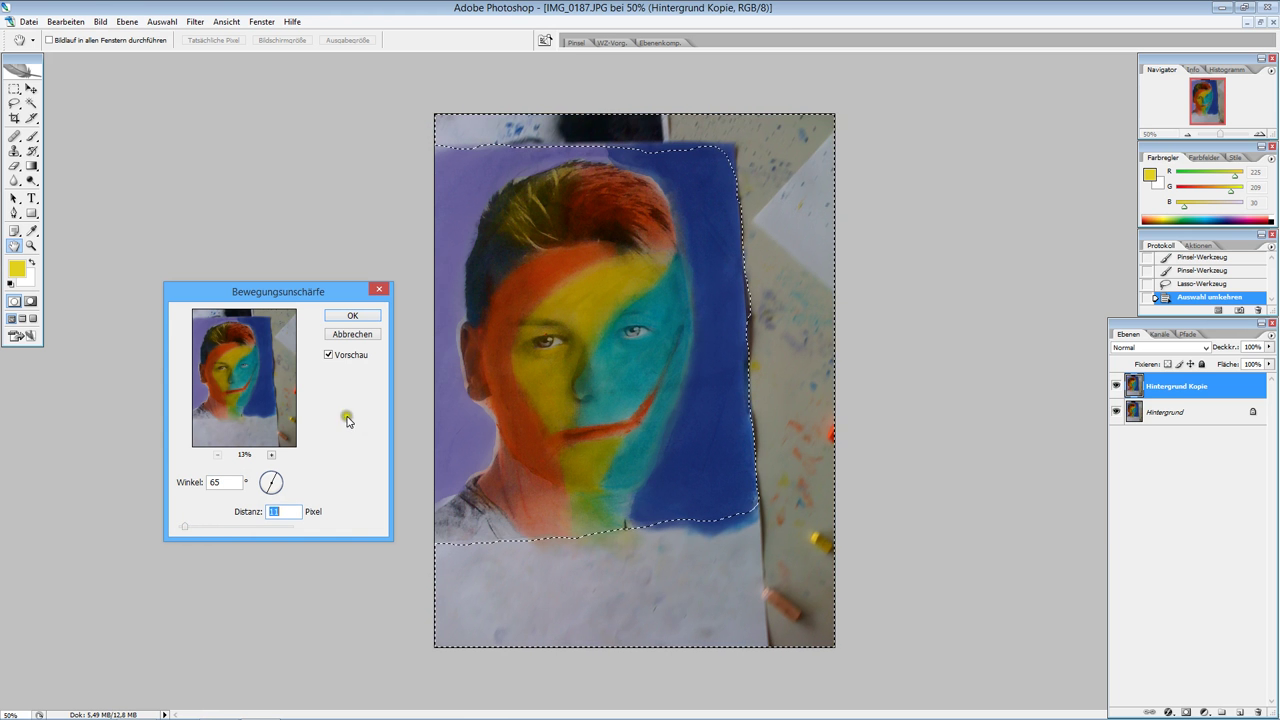
left_click(358, 317)
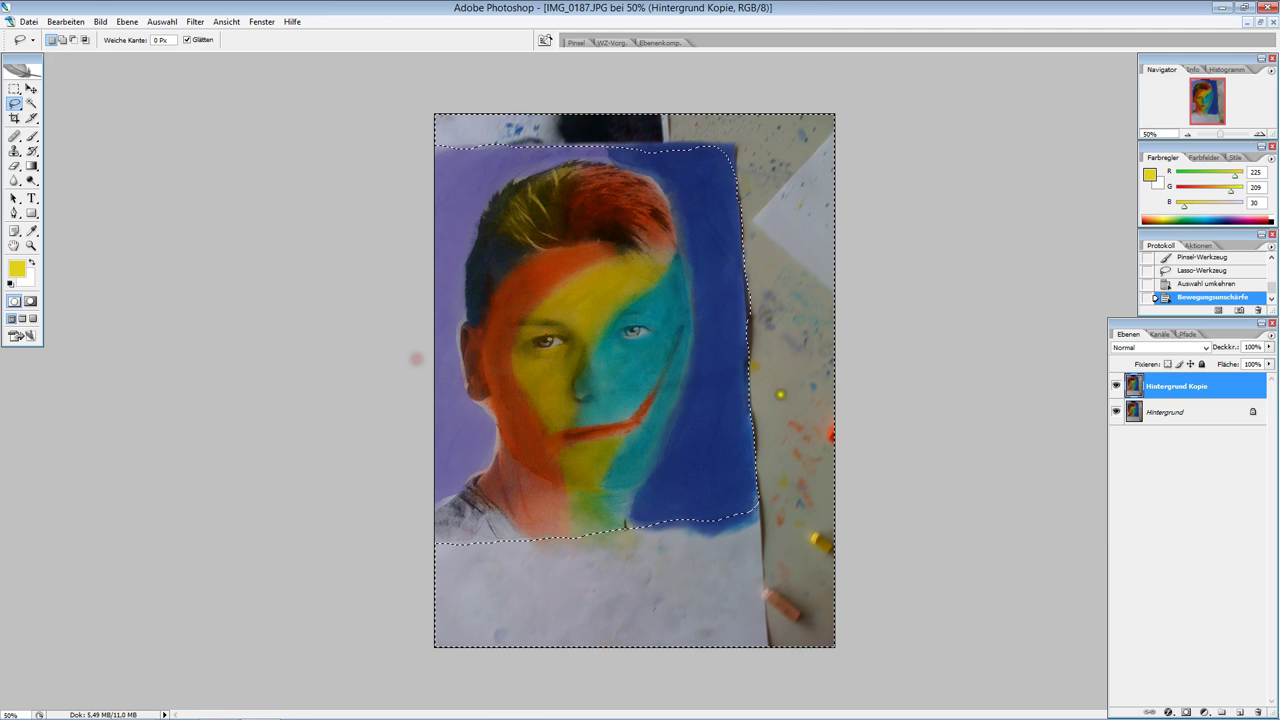
left_click(1117, 386)
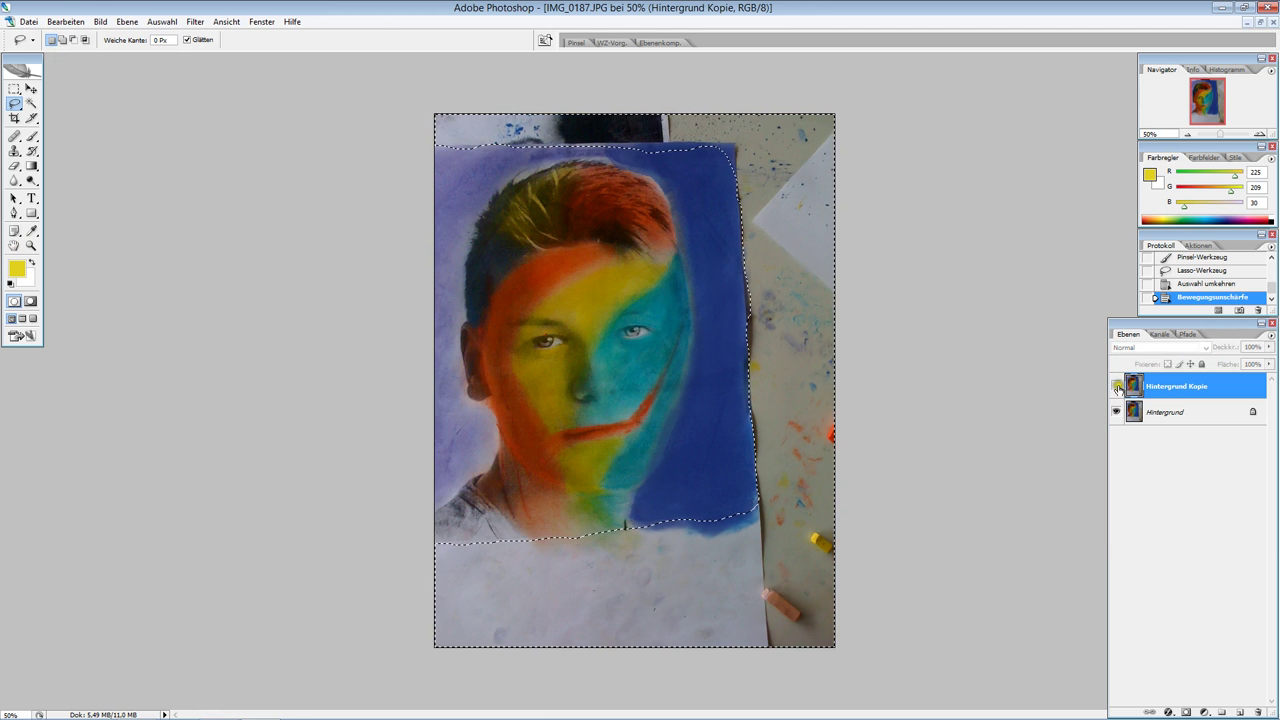
left_click(1117, 386)
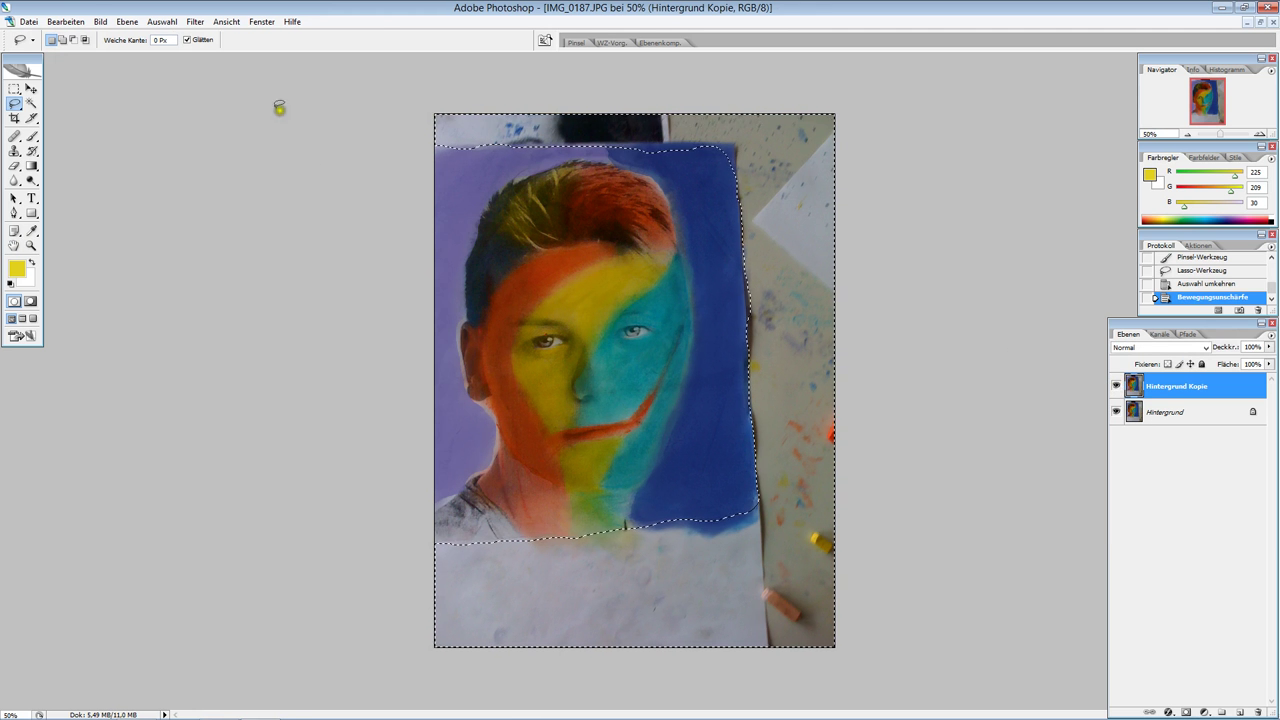
left_click(196, 26)
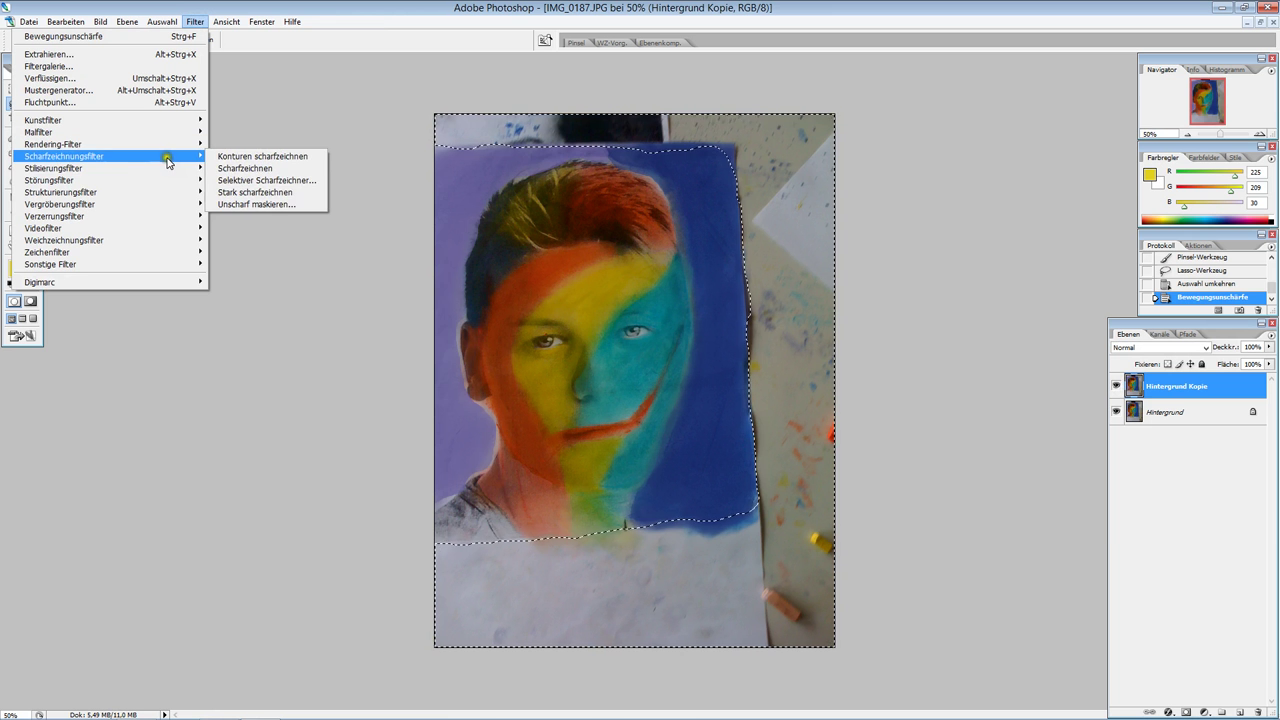
mouse_move(60, 168)
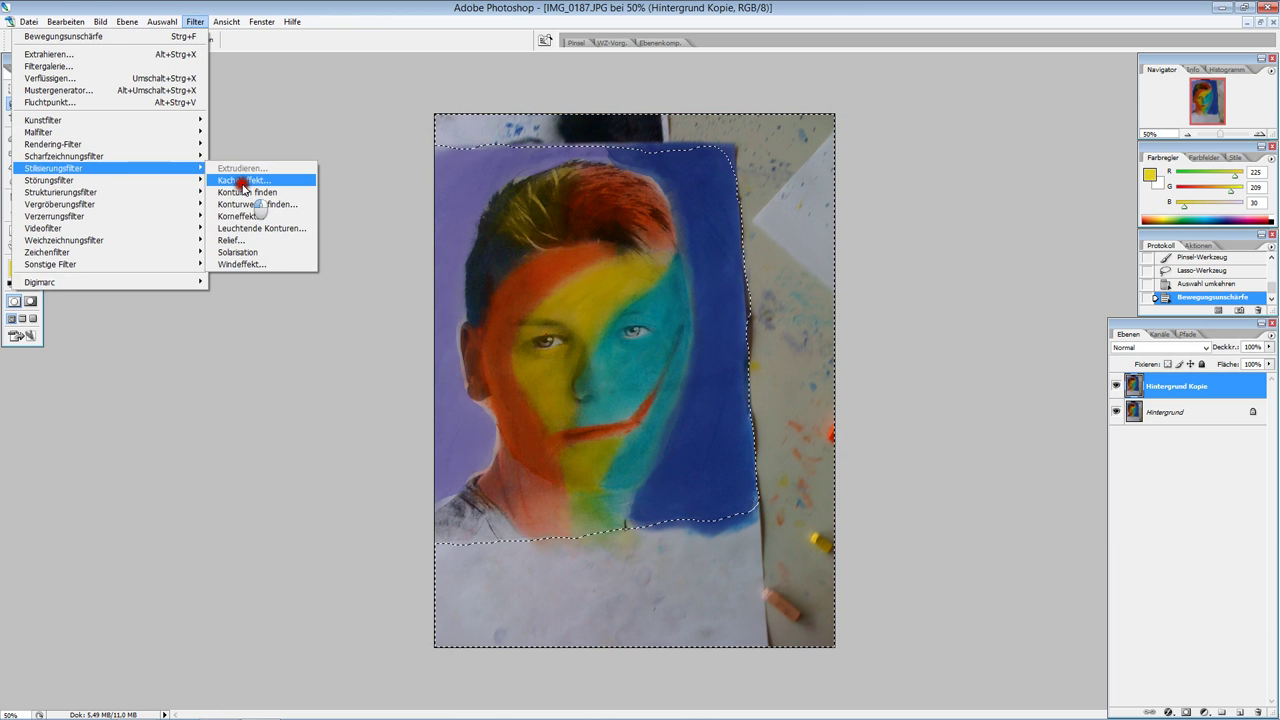
left_click(242, 180)
left_click_drag(614, 212, 246, 168)
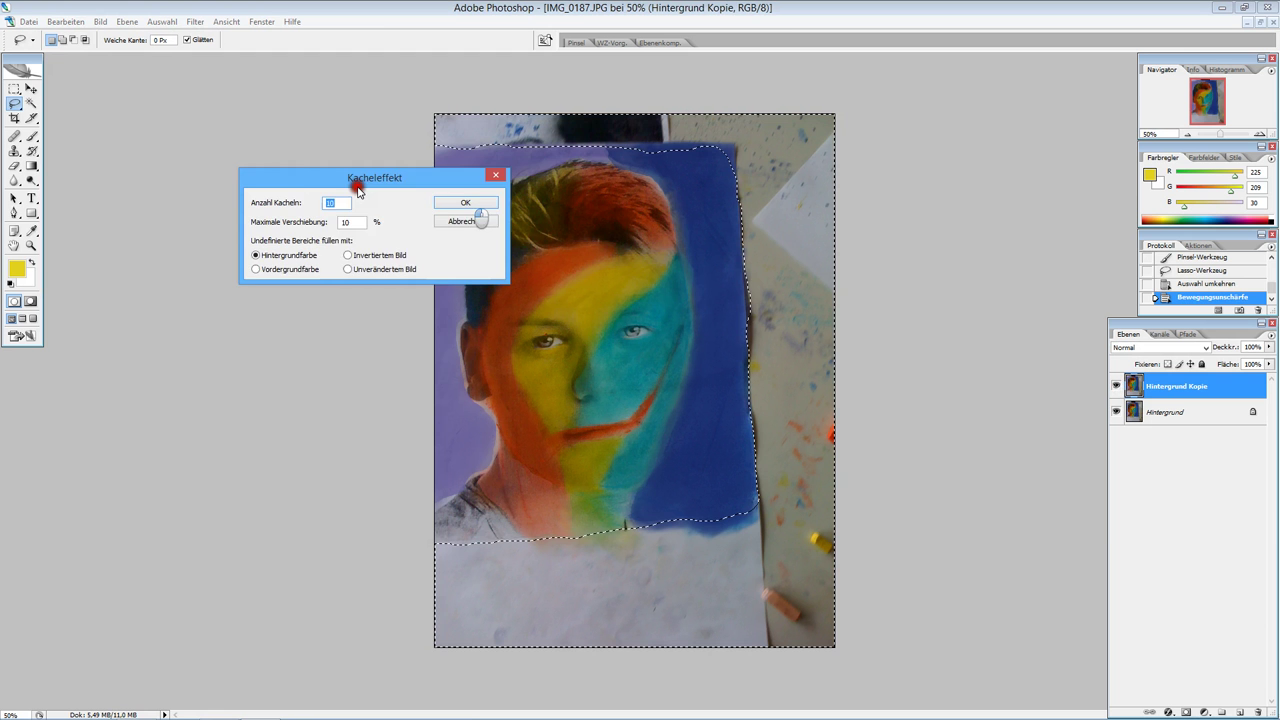
left_click(246, 243)
left_click(363, 189)
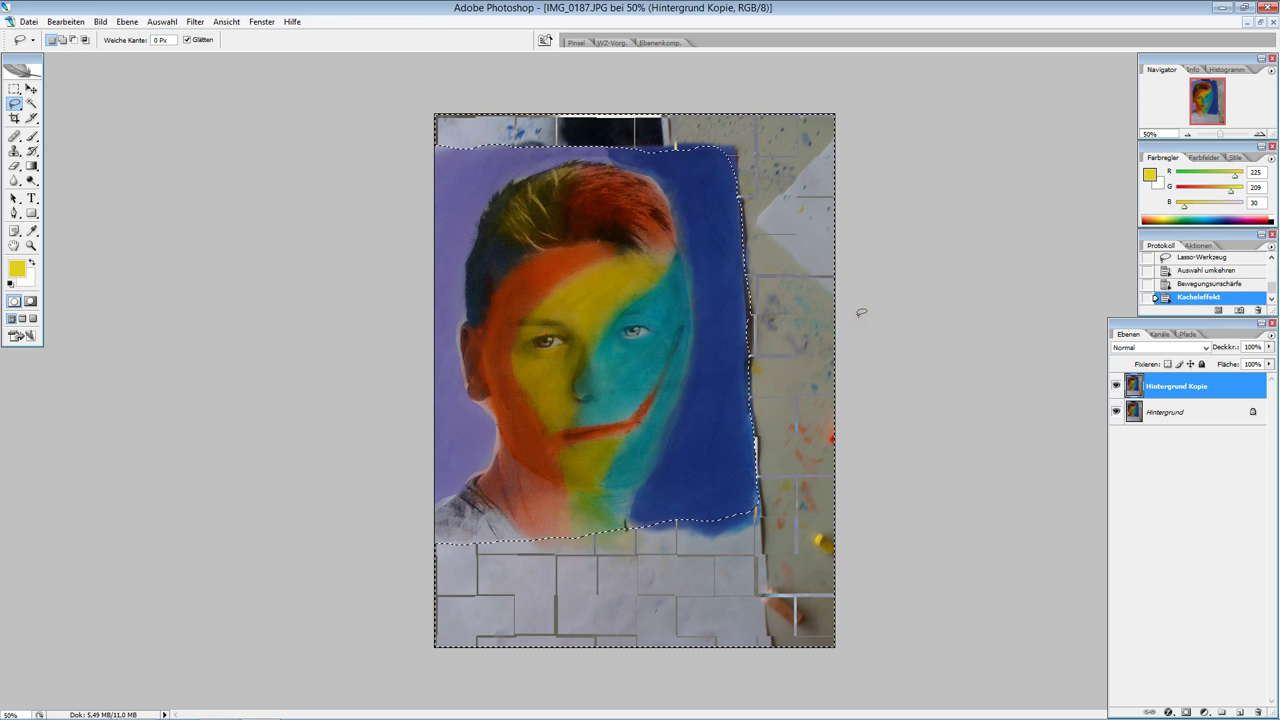
key("ctrl+z")
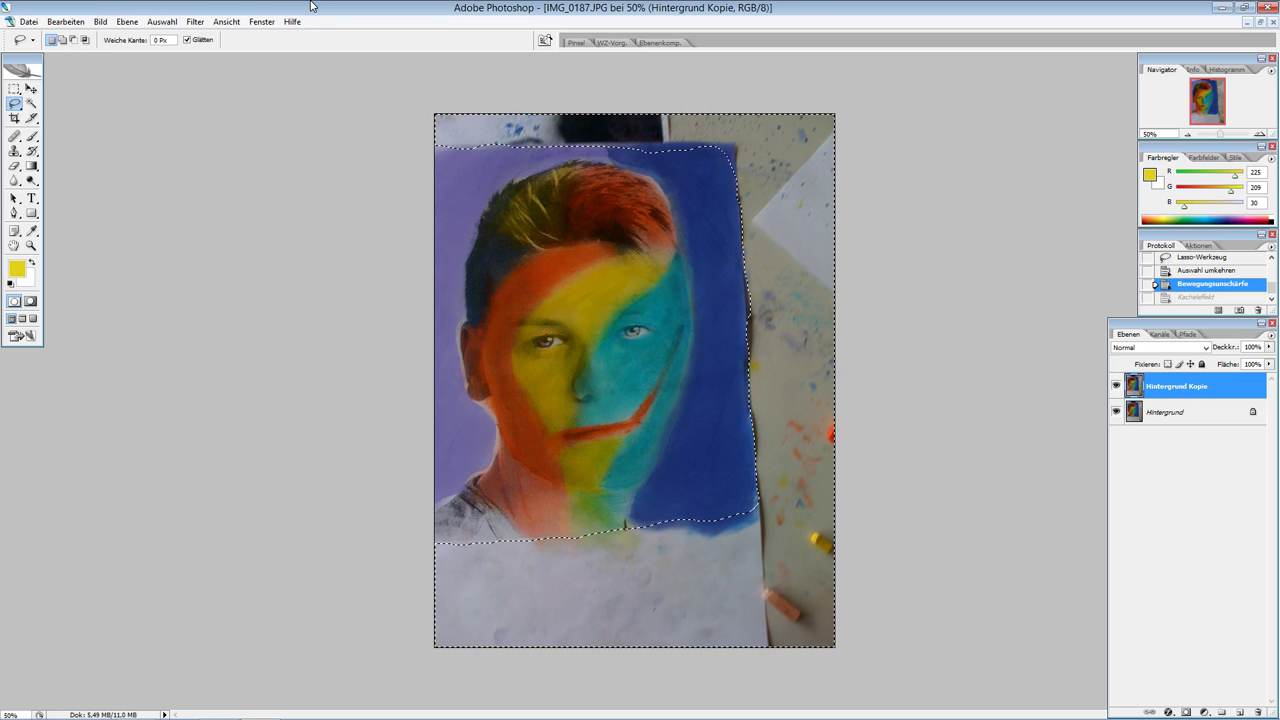
Open the Buntglas-Mosaik stained-glass filter and set the gallery preview zoom to 50%
left_click(195, 21)
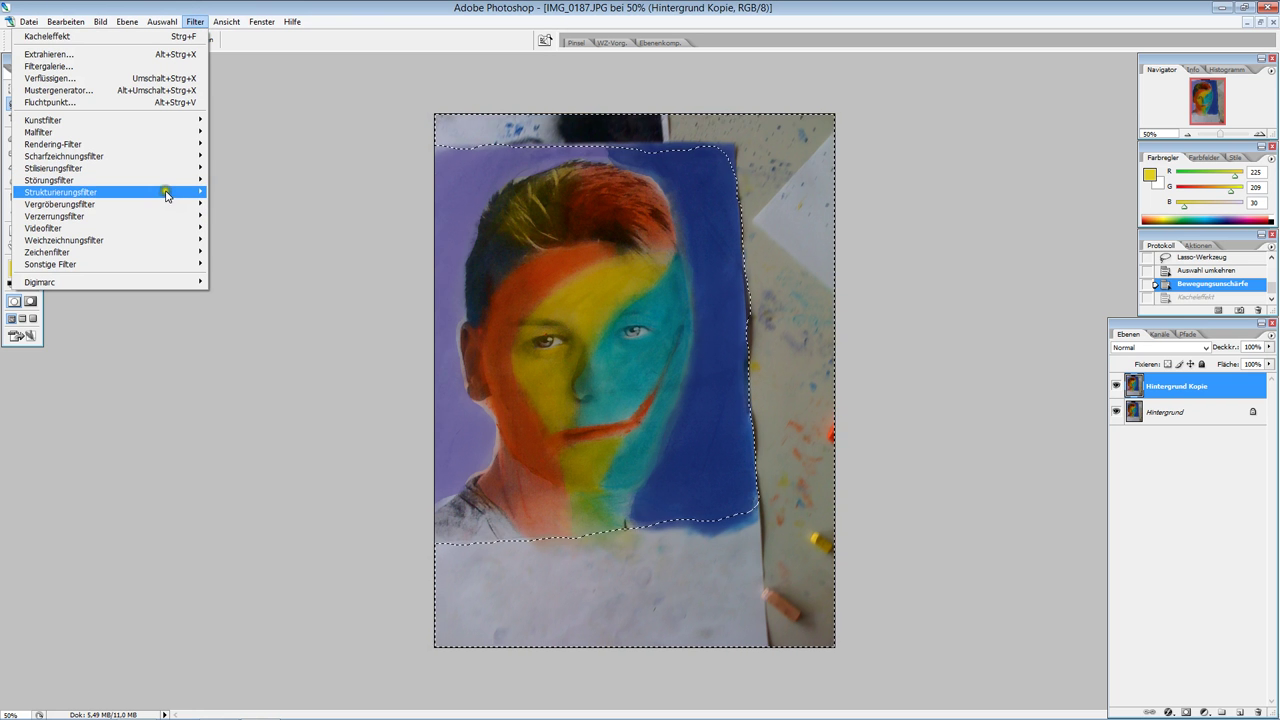
mouse_move(60, 192)
left_click(232, 194)
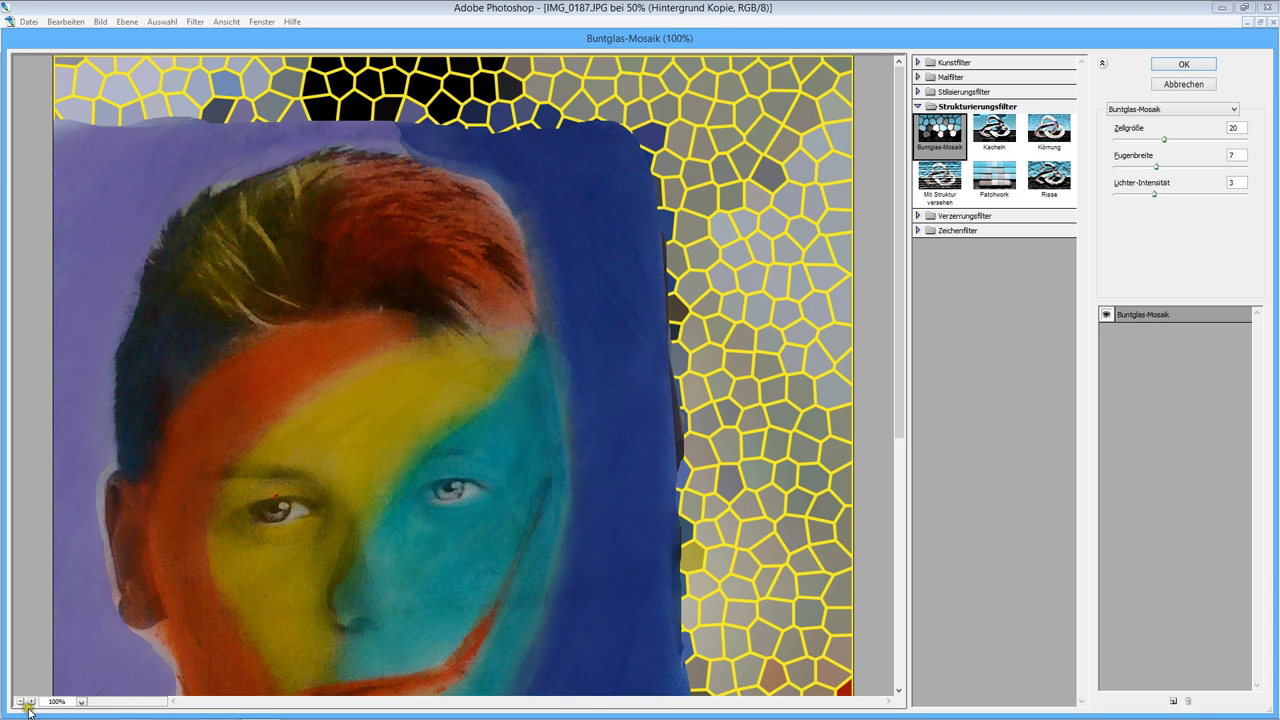
left_click(81, 701)
left_click(94, 451)
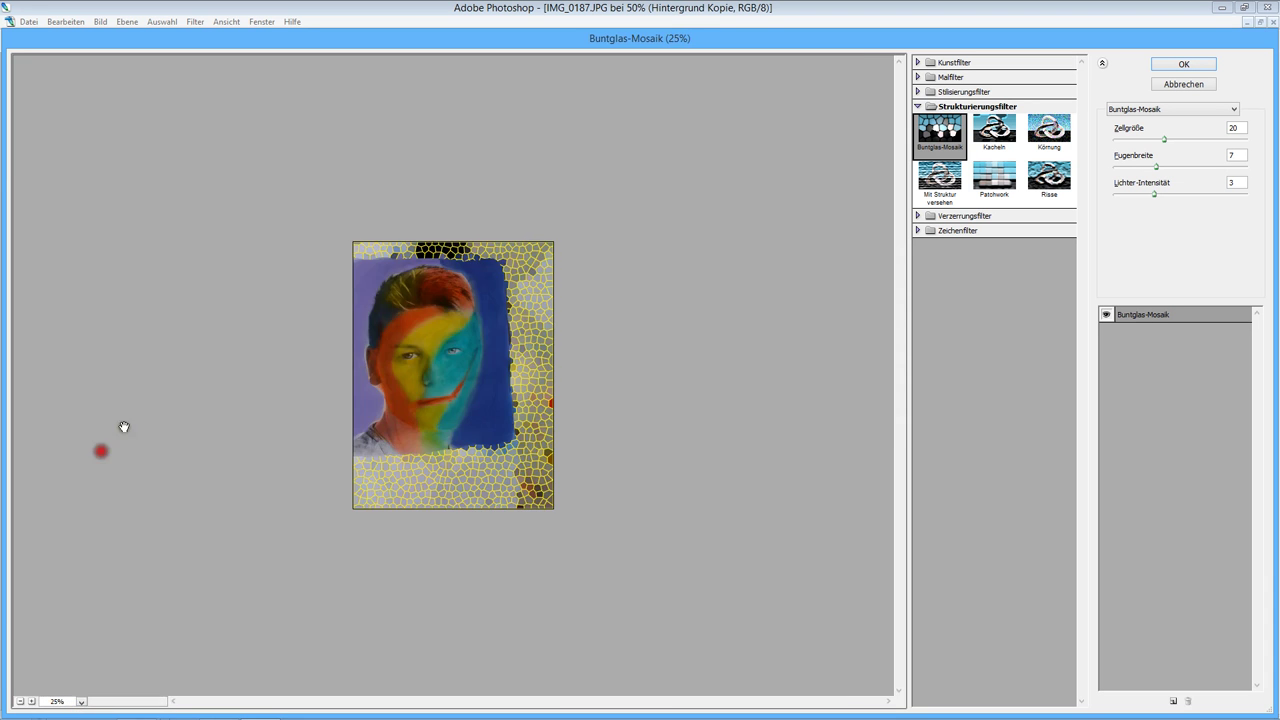
left_click(82, 701)
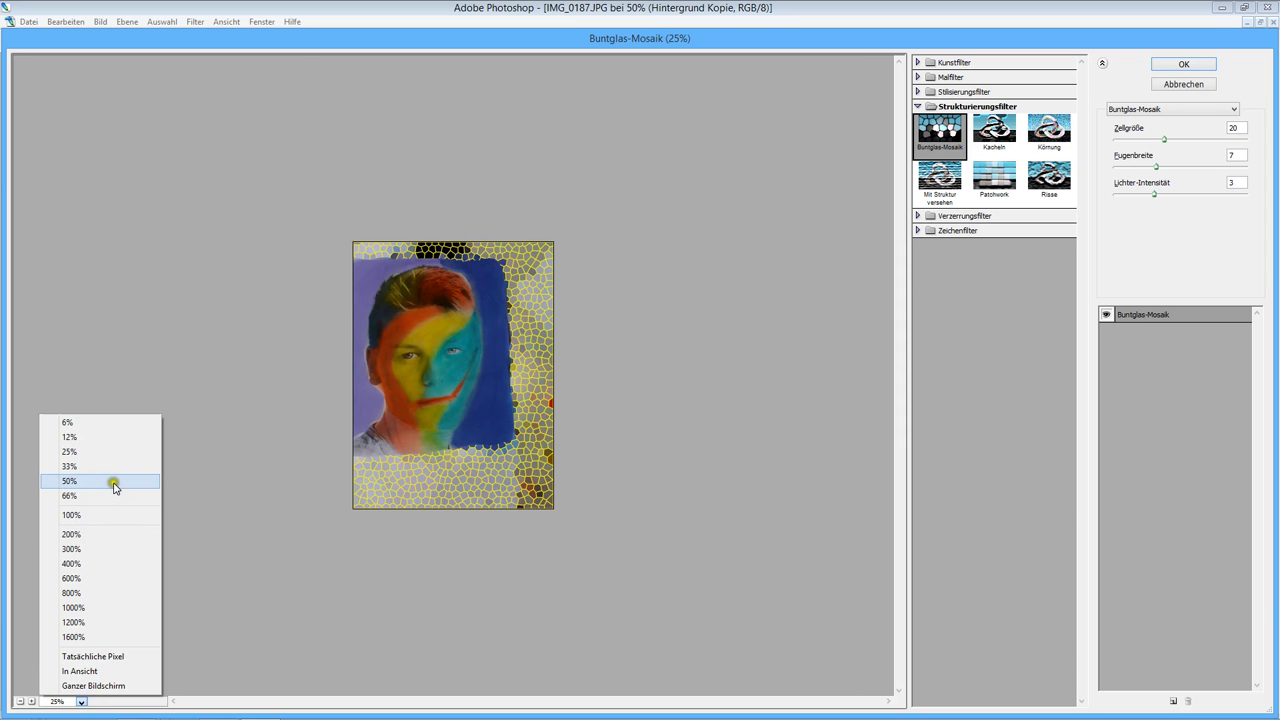
left_click(114, 486)
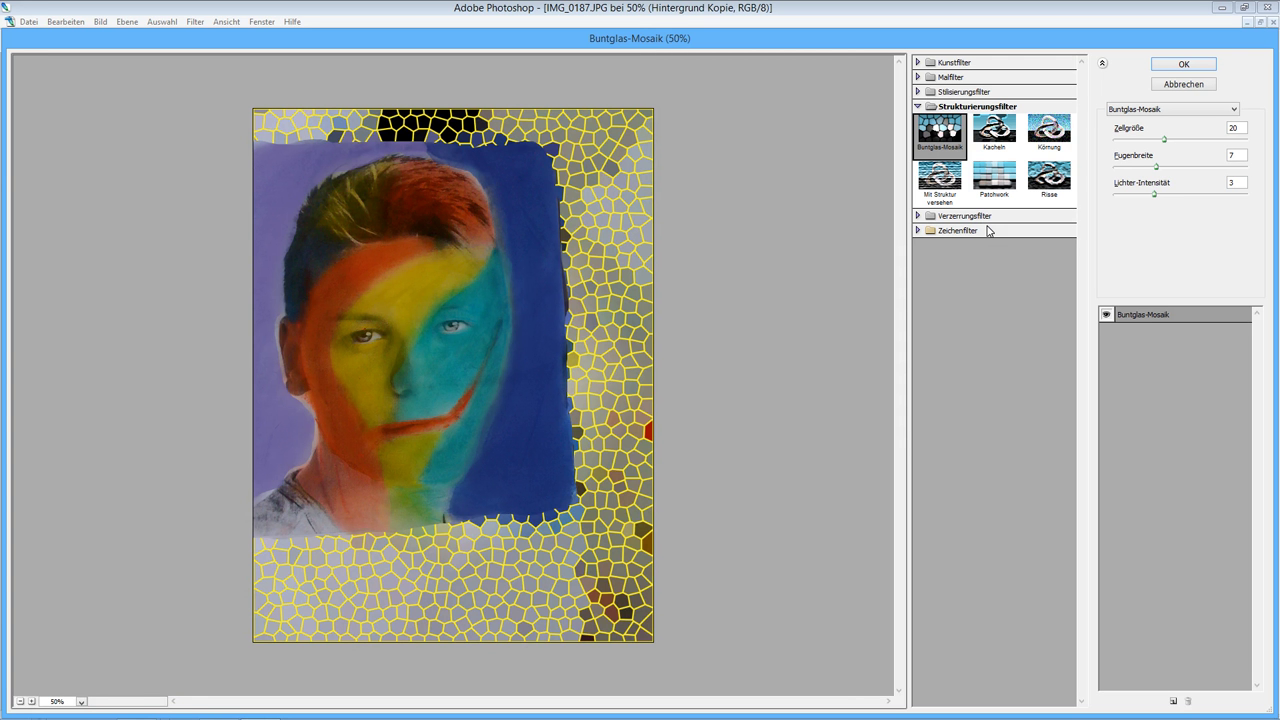
left_click(1157, 150)
Try different Buntglas-Mosaik cell sizes, from tiny to maximum, ending at 34
mouse_move(1164, 139)
left_mouse_down()
mouse_move(1127, 139)
mouse_move(1112, 164)
left_mouse_up()
left_click(1154, 168)
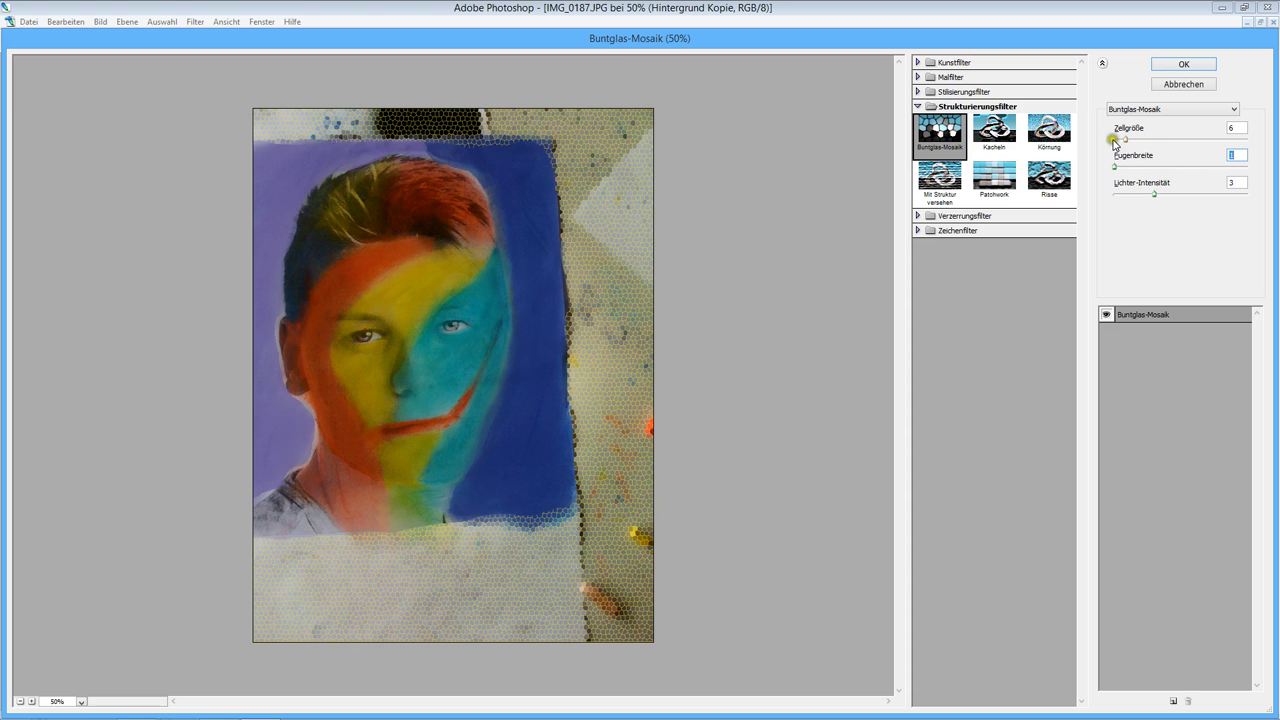
left_click_drag(1124, 138, 1220, 152)
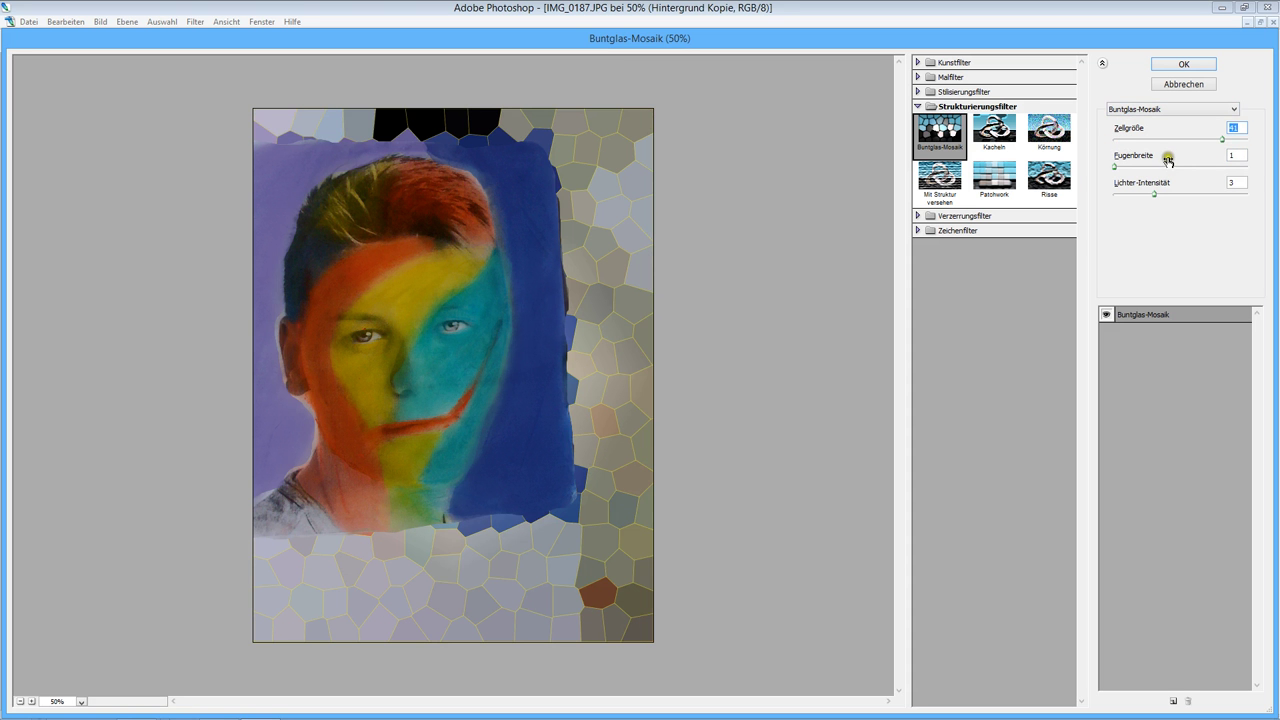
left_click_drag(1222, 138, 1255, 148)
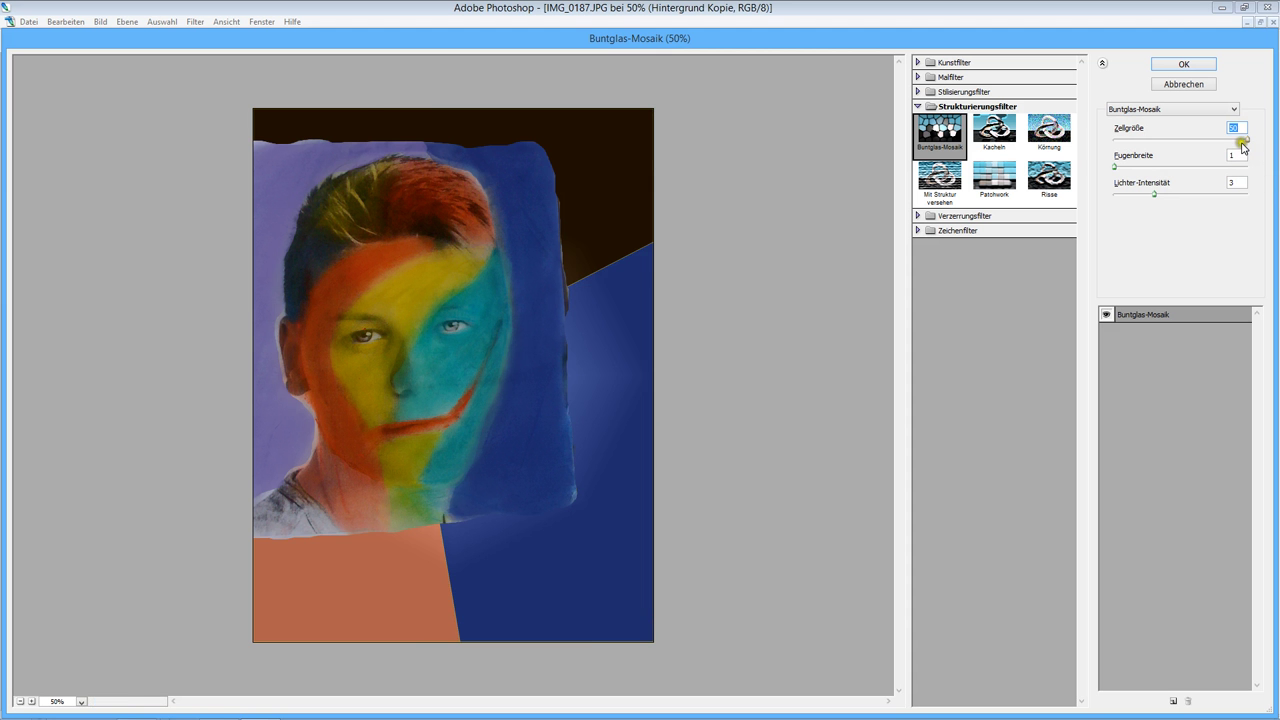
left_click_drag(1246, 142, 1205, 138)
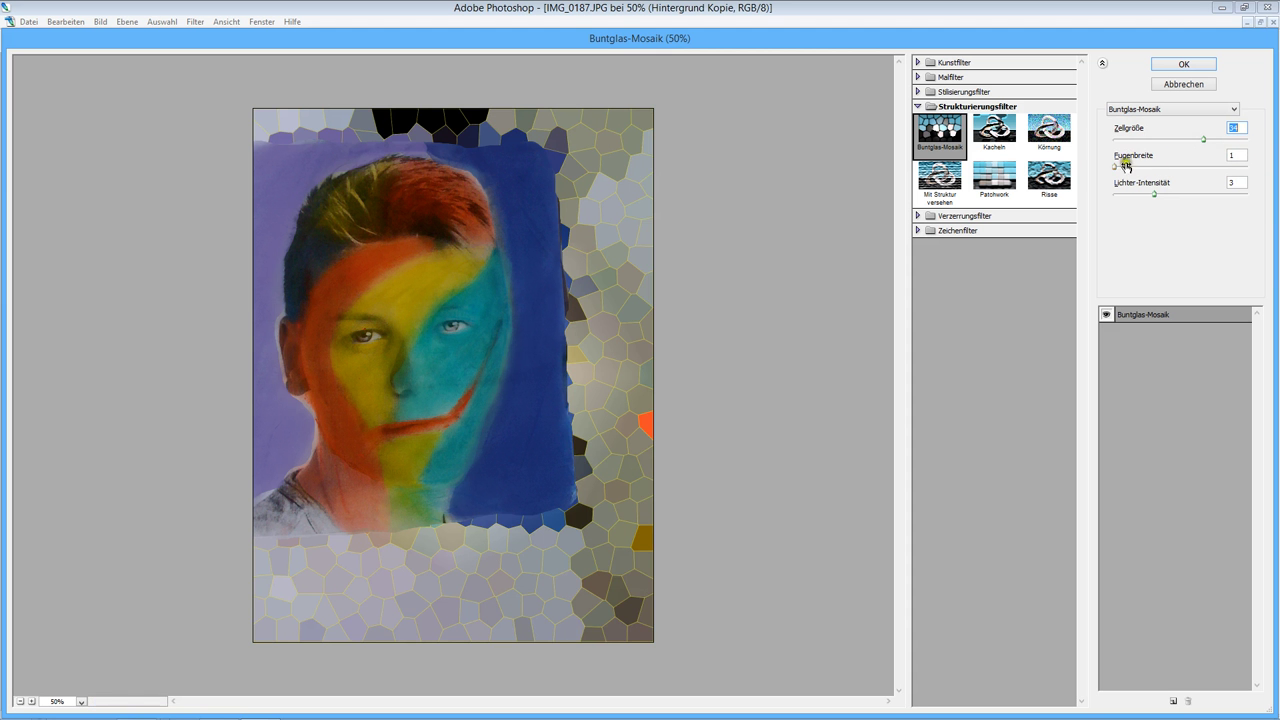
Vary the border thickness and set light intensity to 10, then cancel the filter unapplied
mouse_move(1116, 166)
left_mouse_down()
mouse_move(1246, 170)
mouse_move(1224, 167)
left_mouse_up()
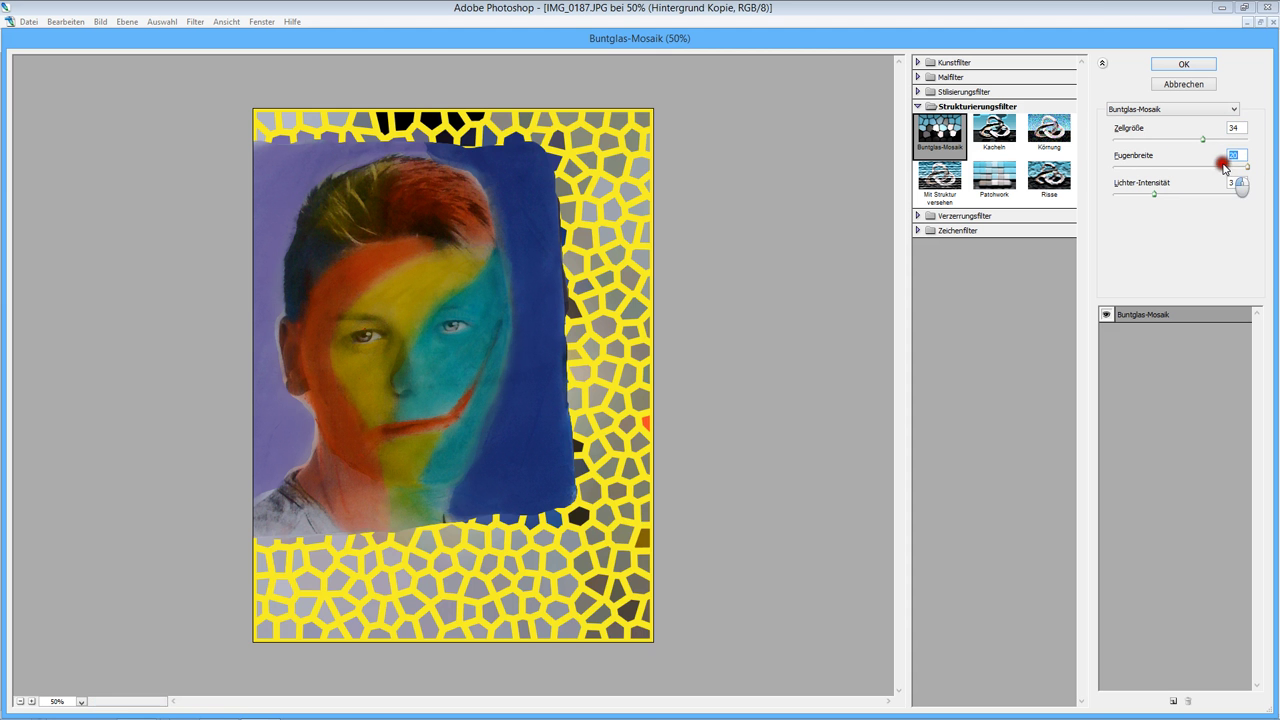
mouse_move(1157, 192)
left_mouse_down()
mouse_move(1240, 194)
mouse_move(1165, 167)
left_mouse_up()
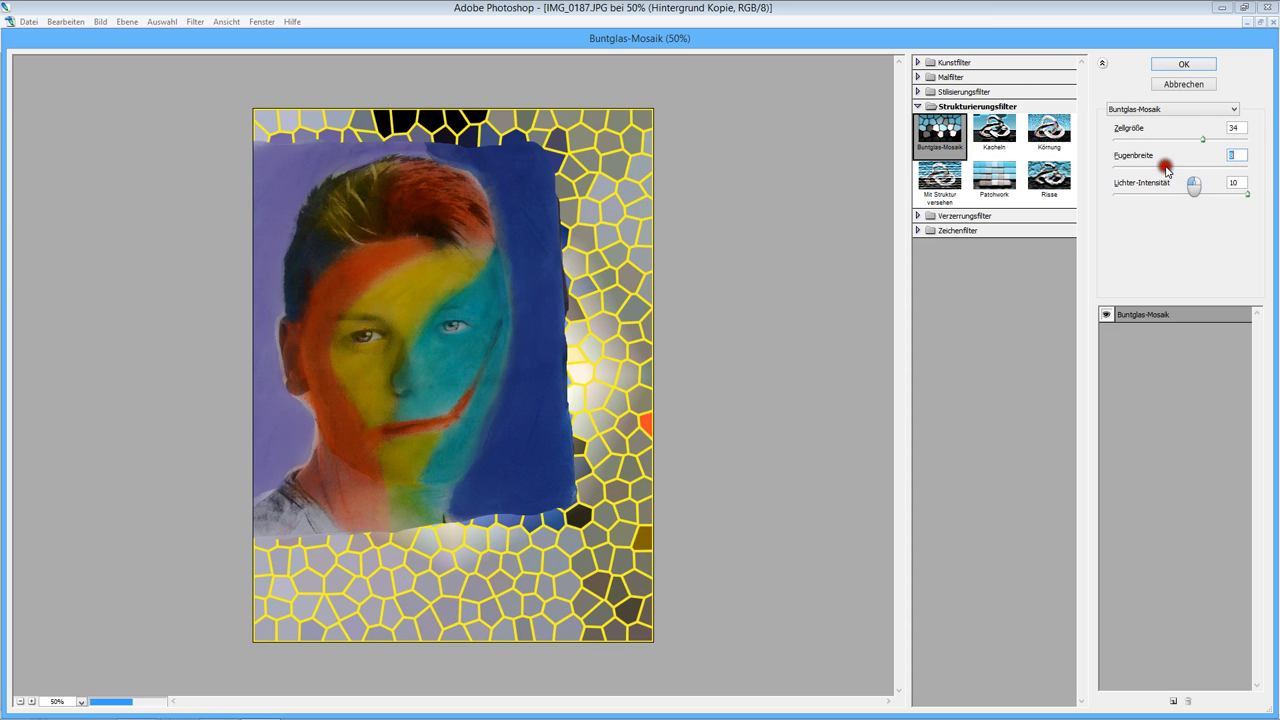
left_click_drag(1172, 166, 1135, 167)
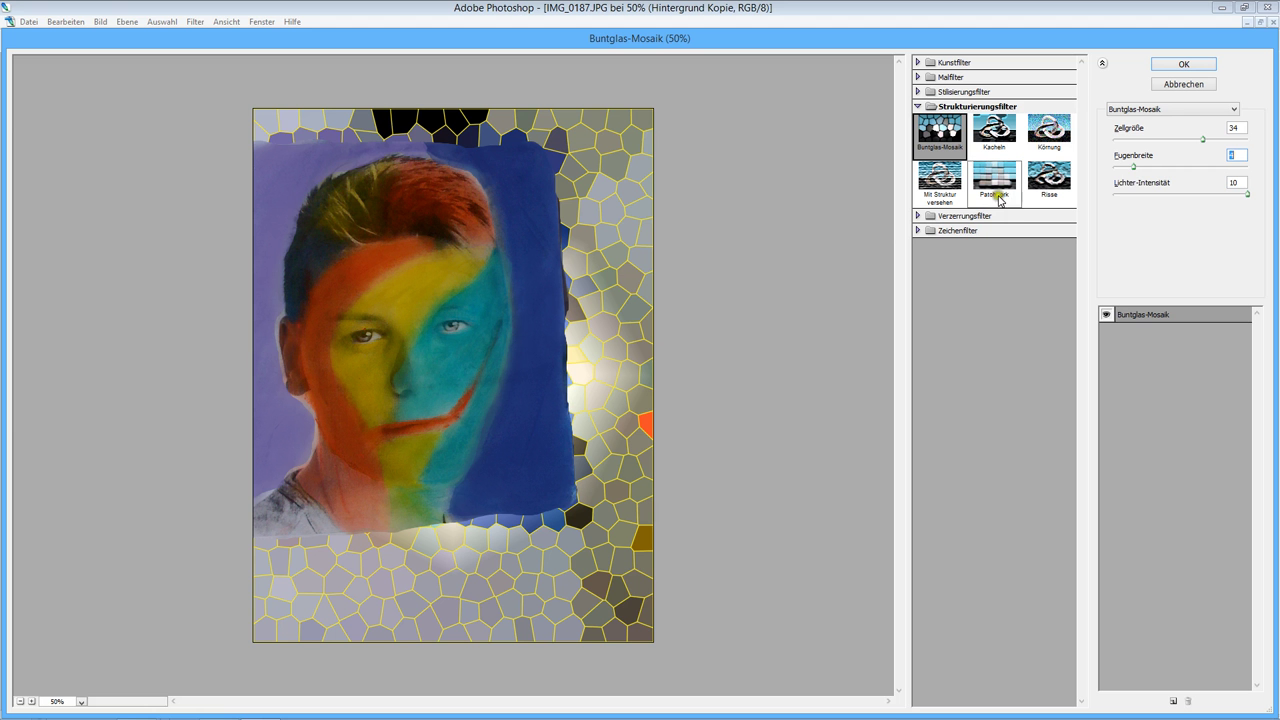
left_click_drag(1134, 168, 1117, 166)
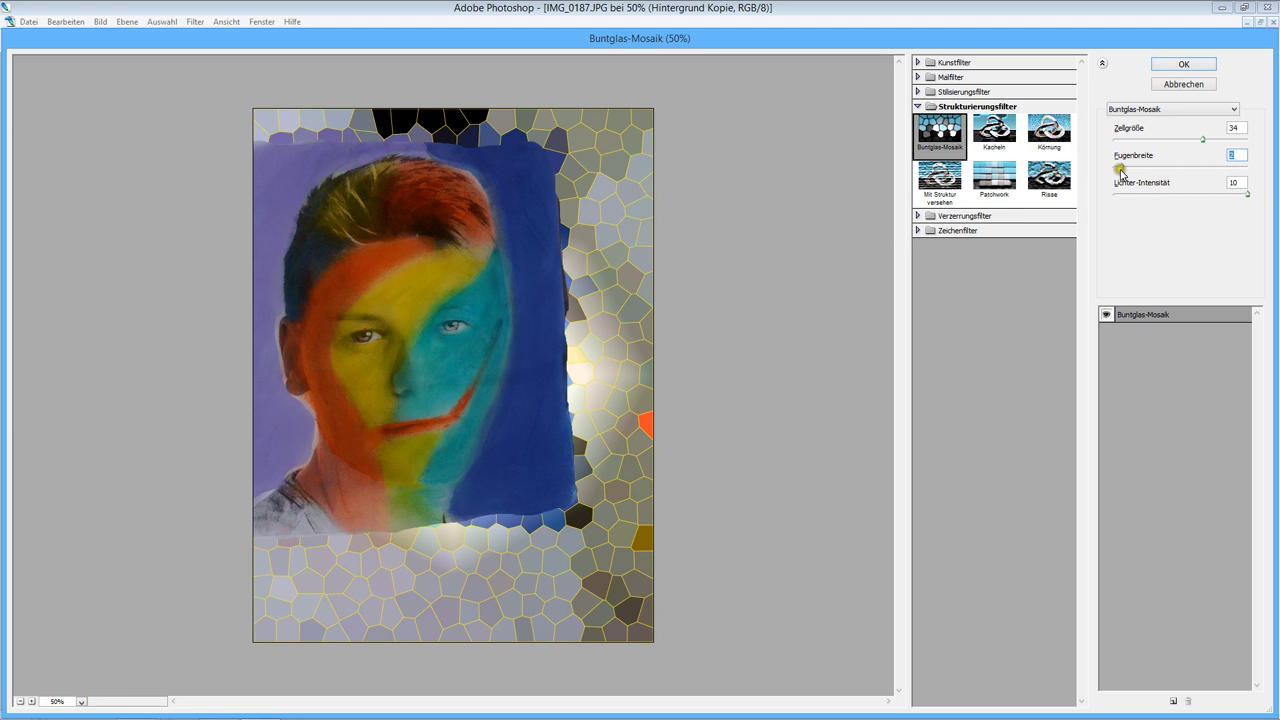
left_click_drag(1123, 170, 1118, 164)
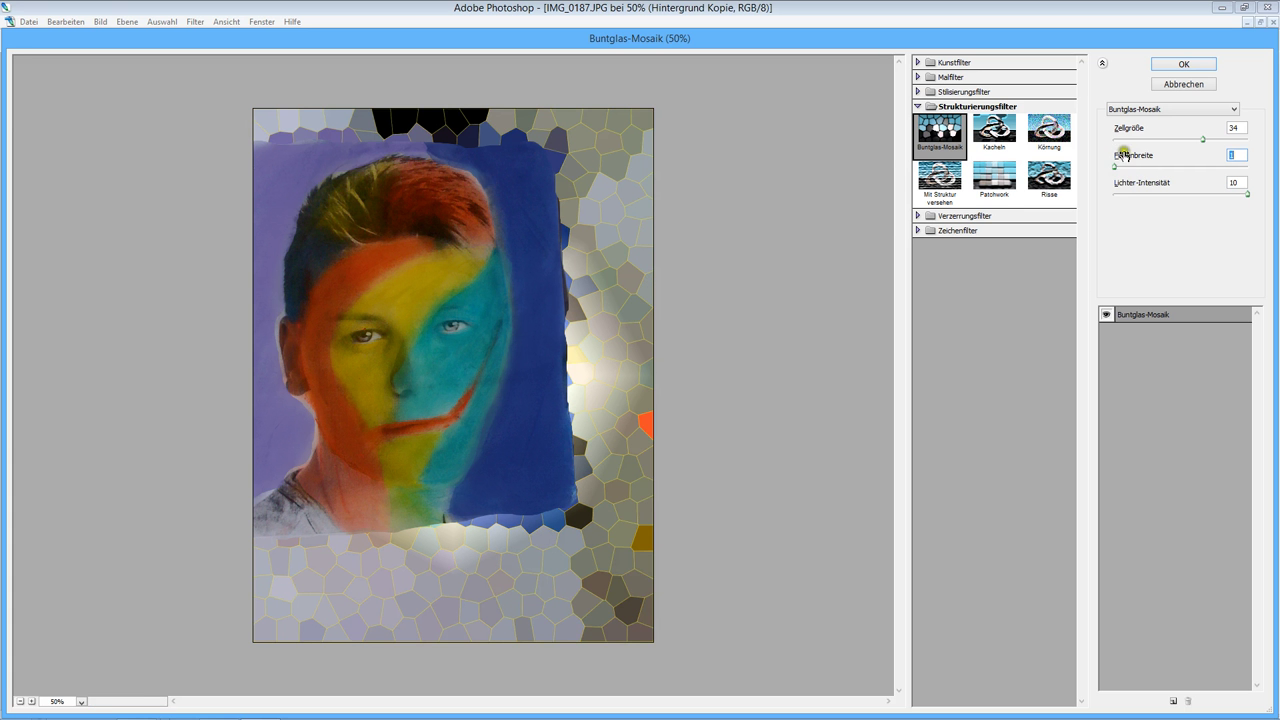
left_click_drag(1115, 166, 1137, 169)
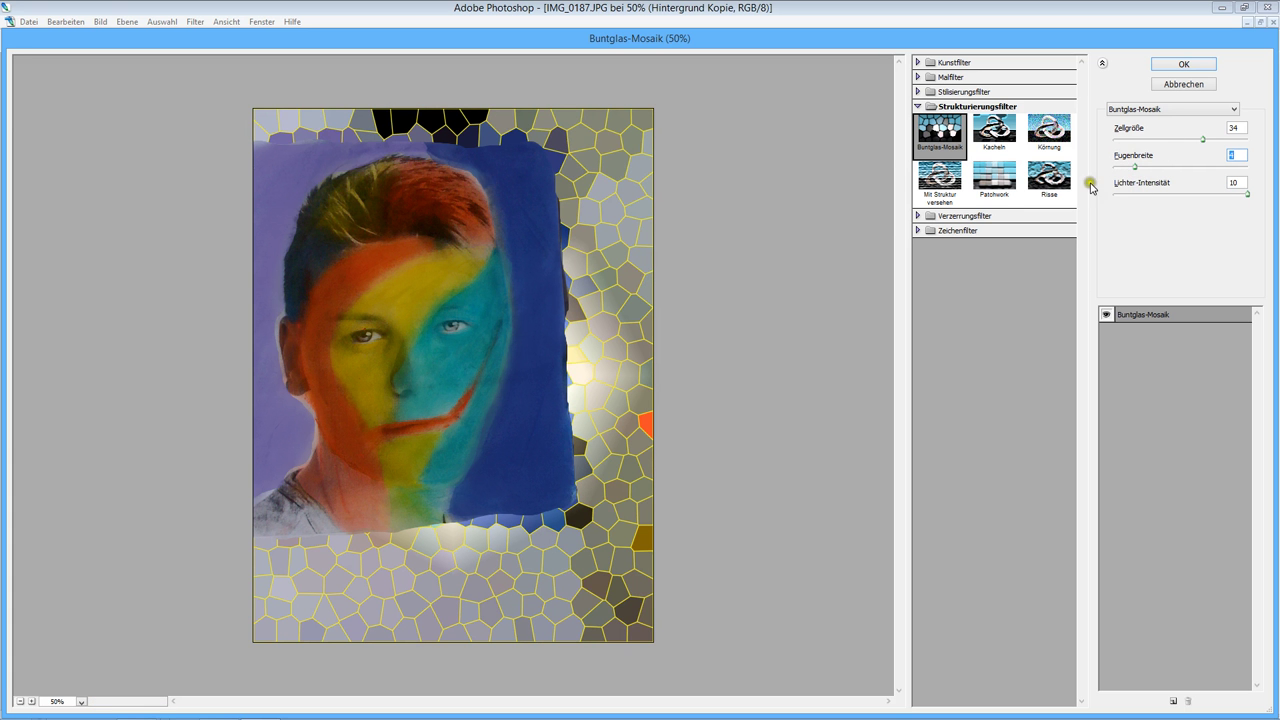
left_click(1183, 84)
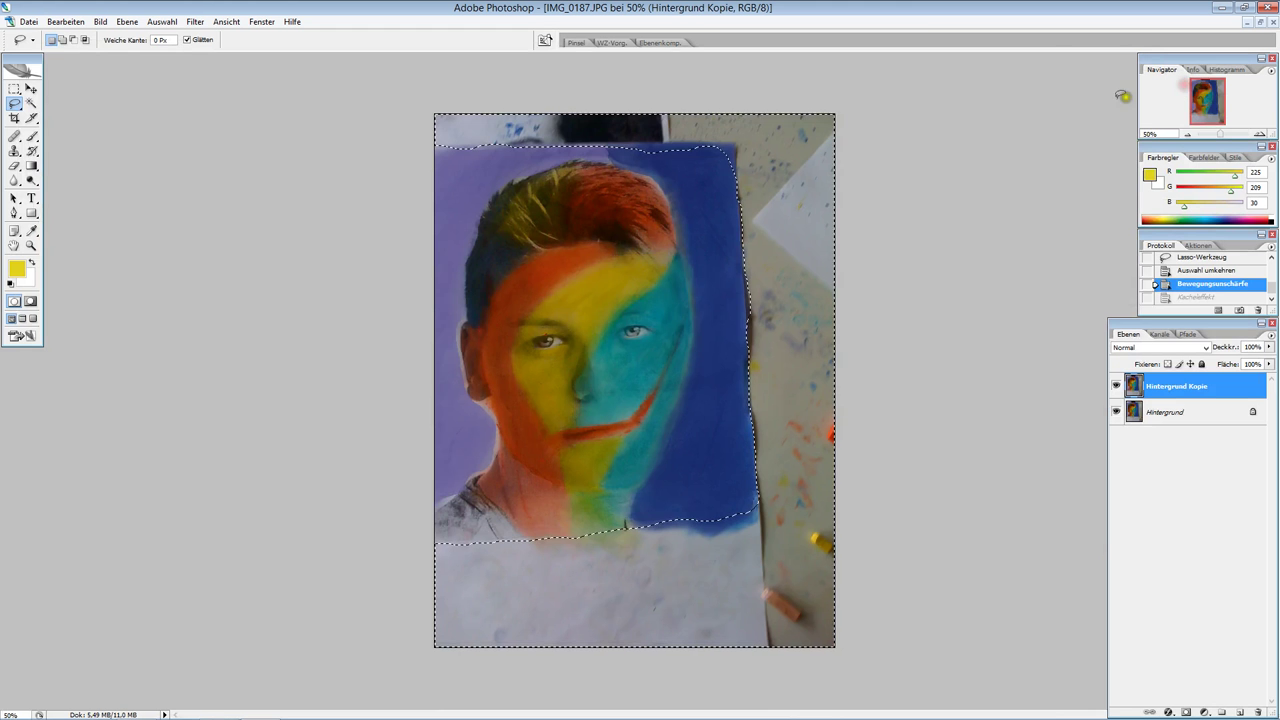
Open the Filter Gallery through Dunkle Malstriche and switch to Kunstfilter > Diagonal verwischen
left_click(195, 21)
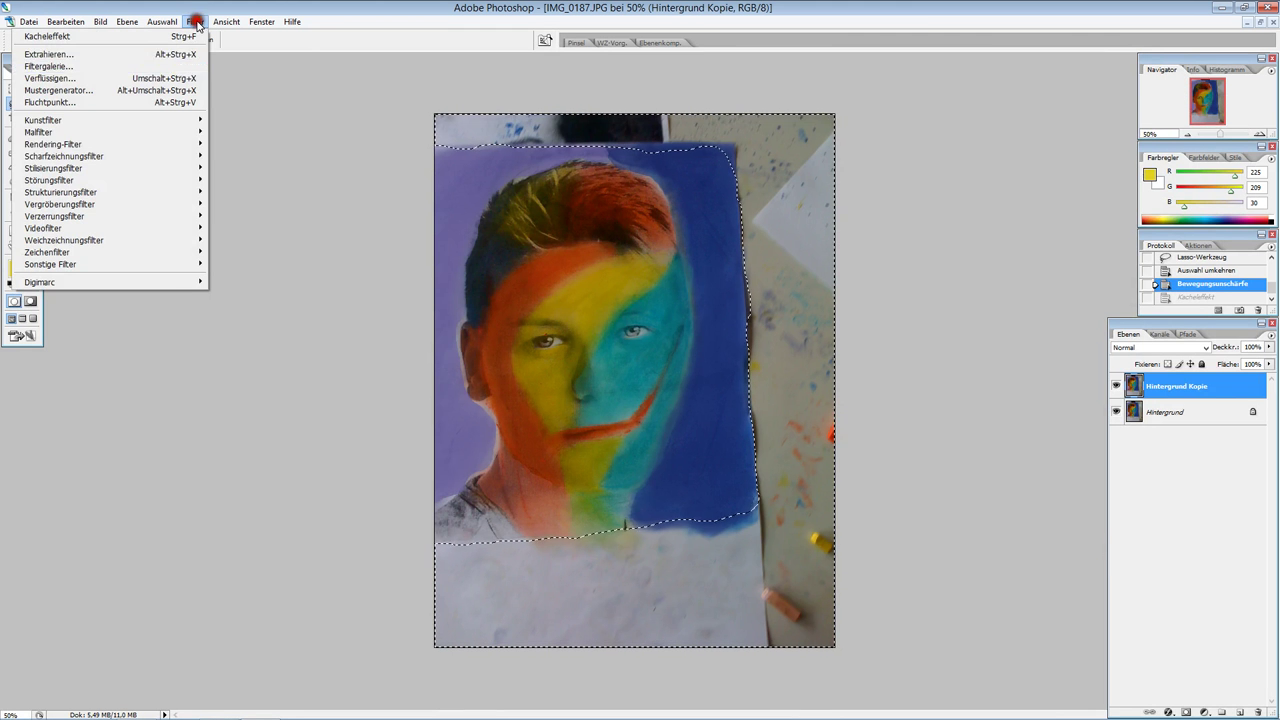
mouse_move(40, 132)
left_click(238, 133)
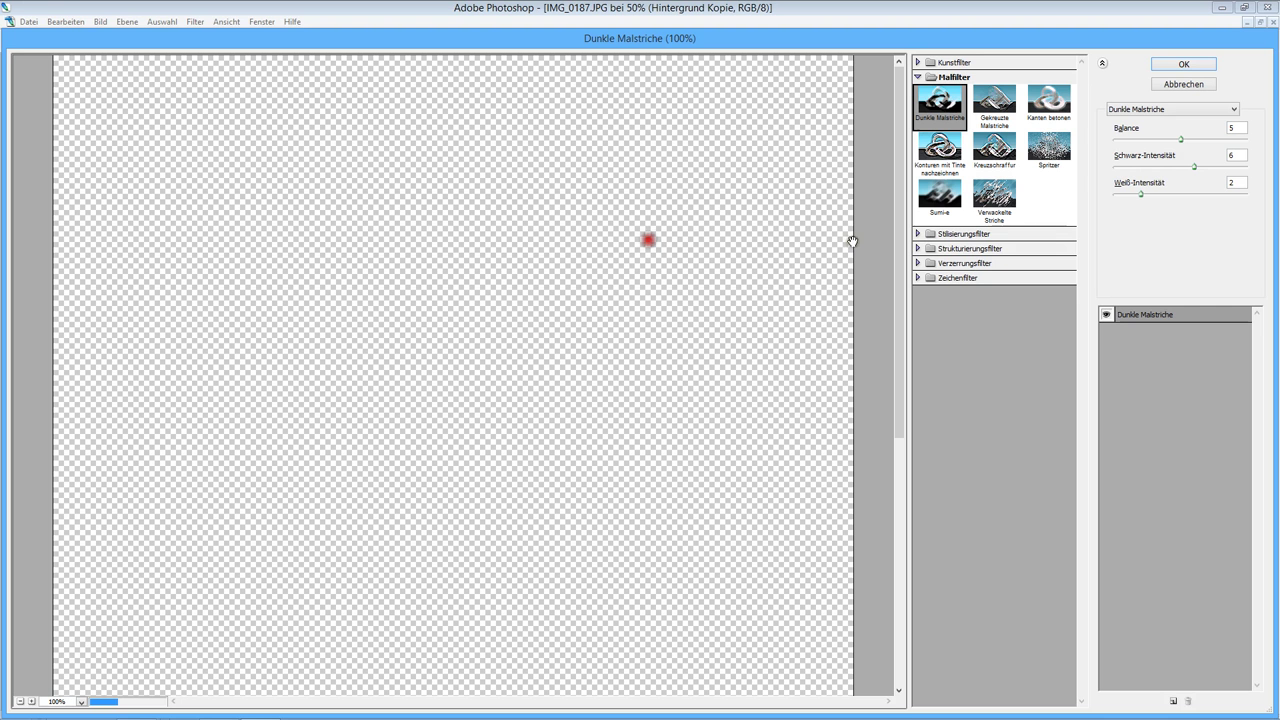
left_click(943, 277)
left_click(963, 262)
left_click(964, 248)
left_click(968, 233)
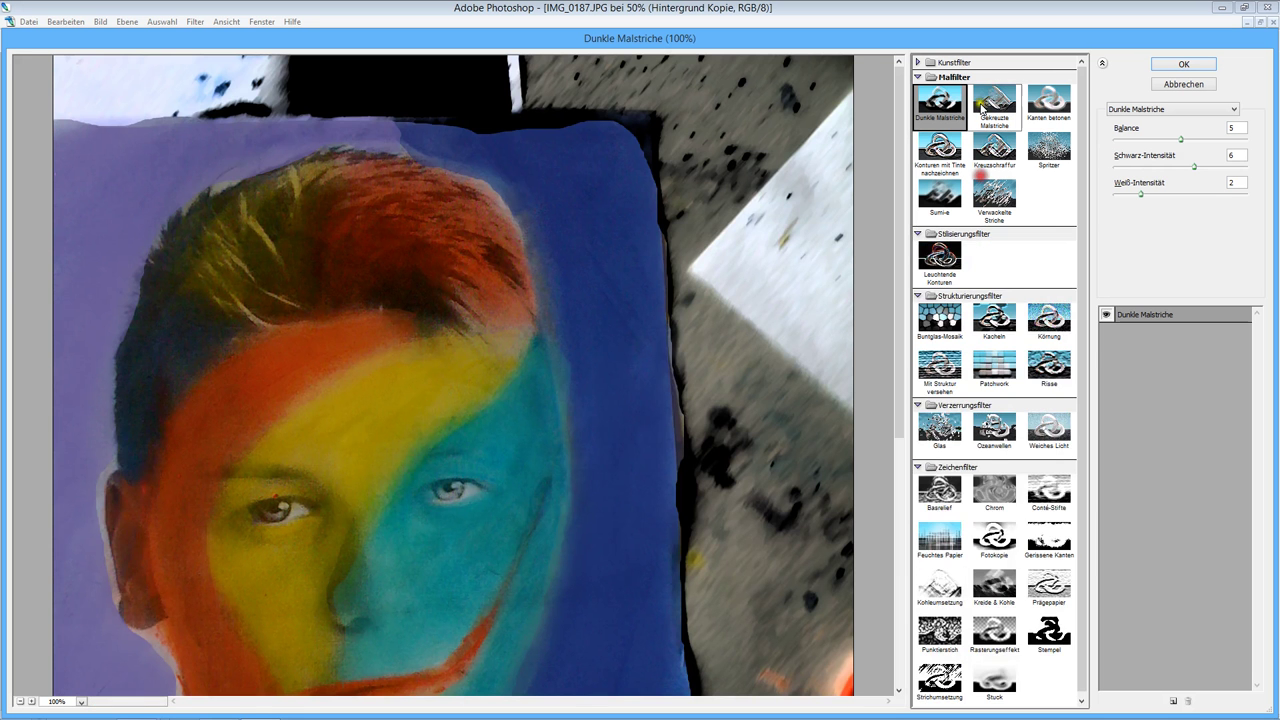
left_click(960, 62)
left_click(1050, 95)
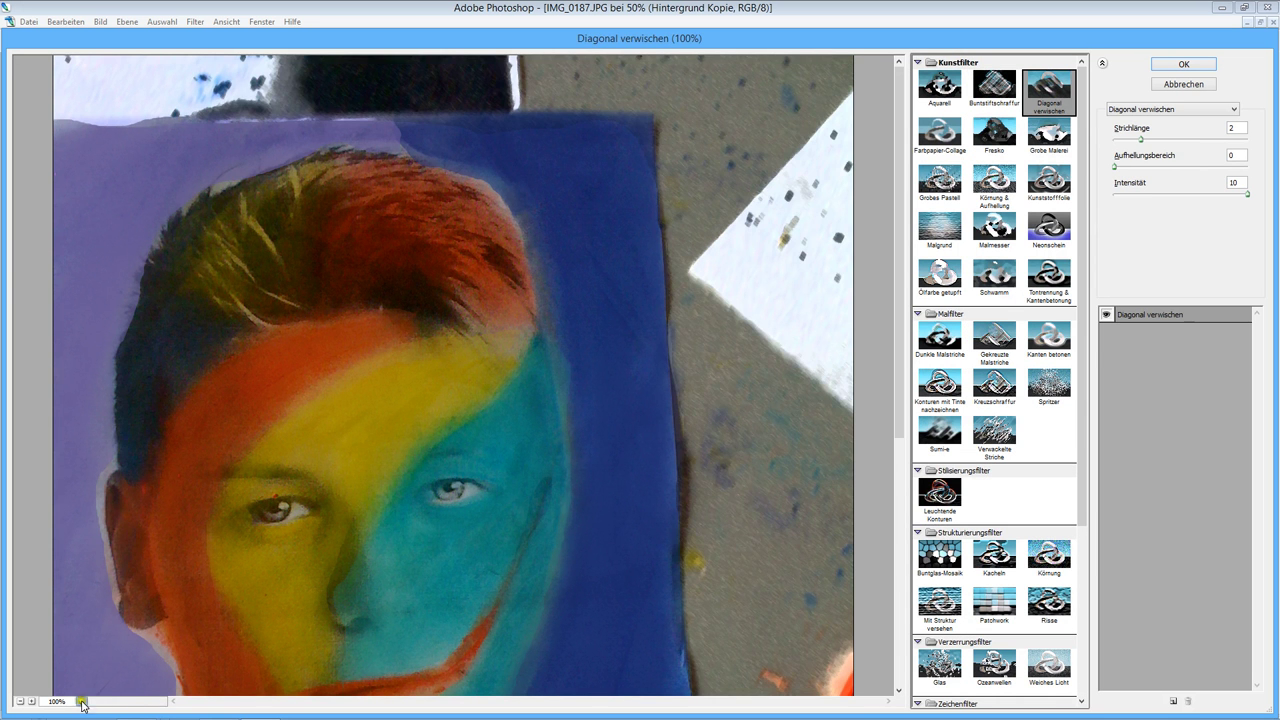
Set the Filter Gallery preview zoom to 50%
left_click(81, 702)
left_click(100, 497)
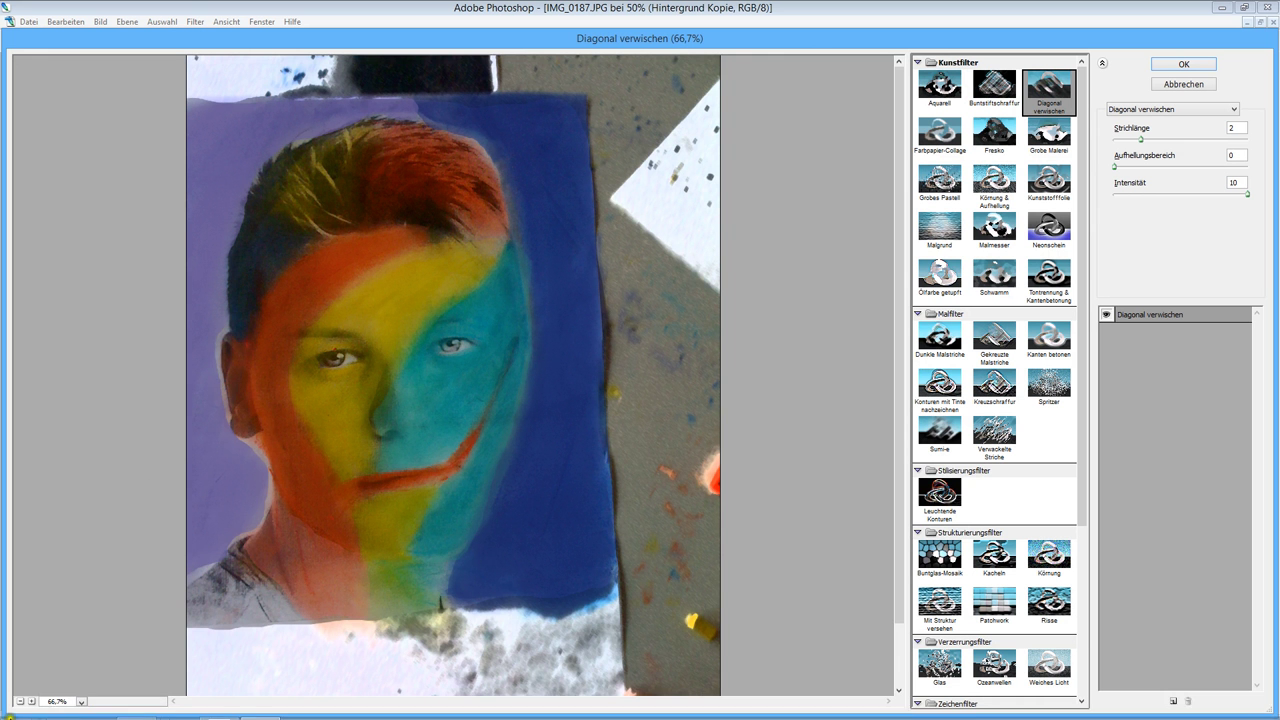
left_click(81, 702)
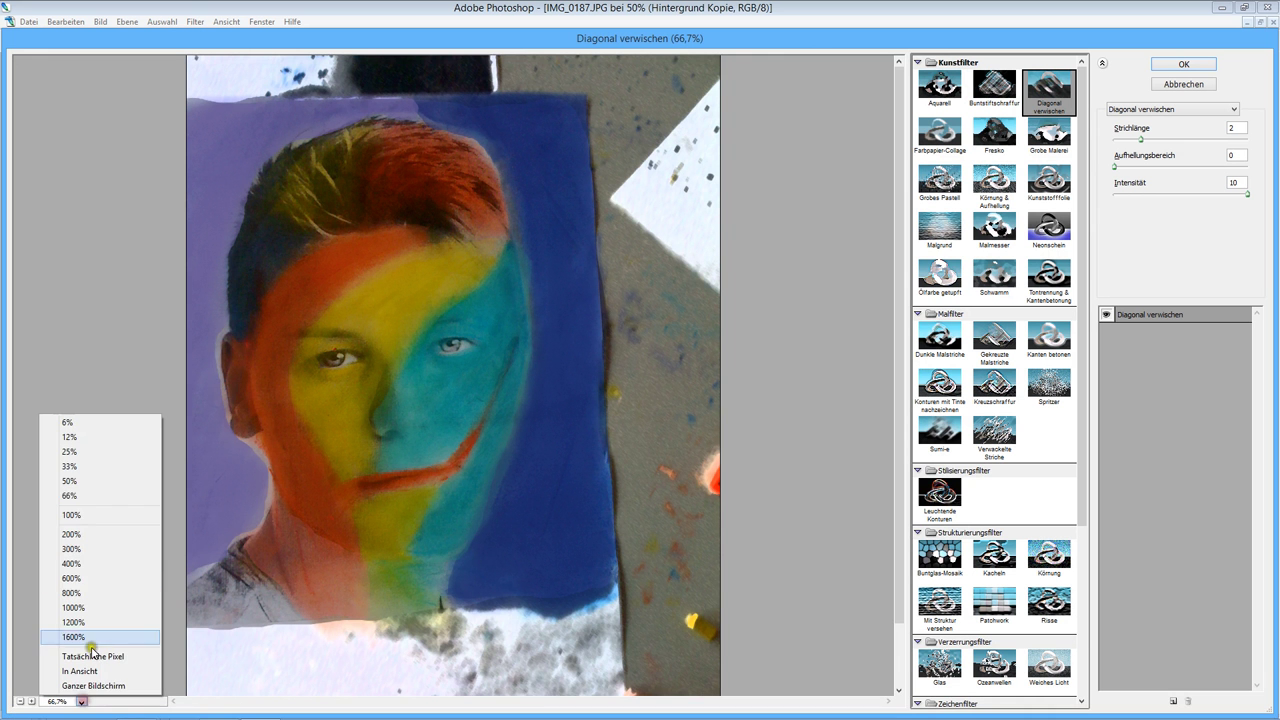
left_click(103, 483)
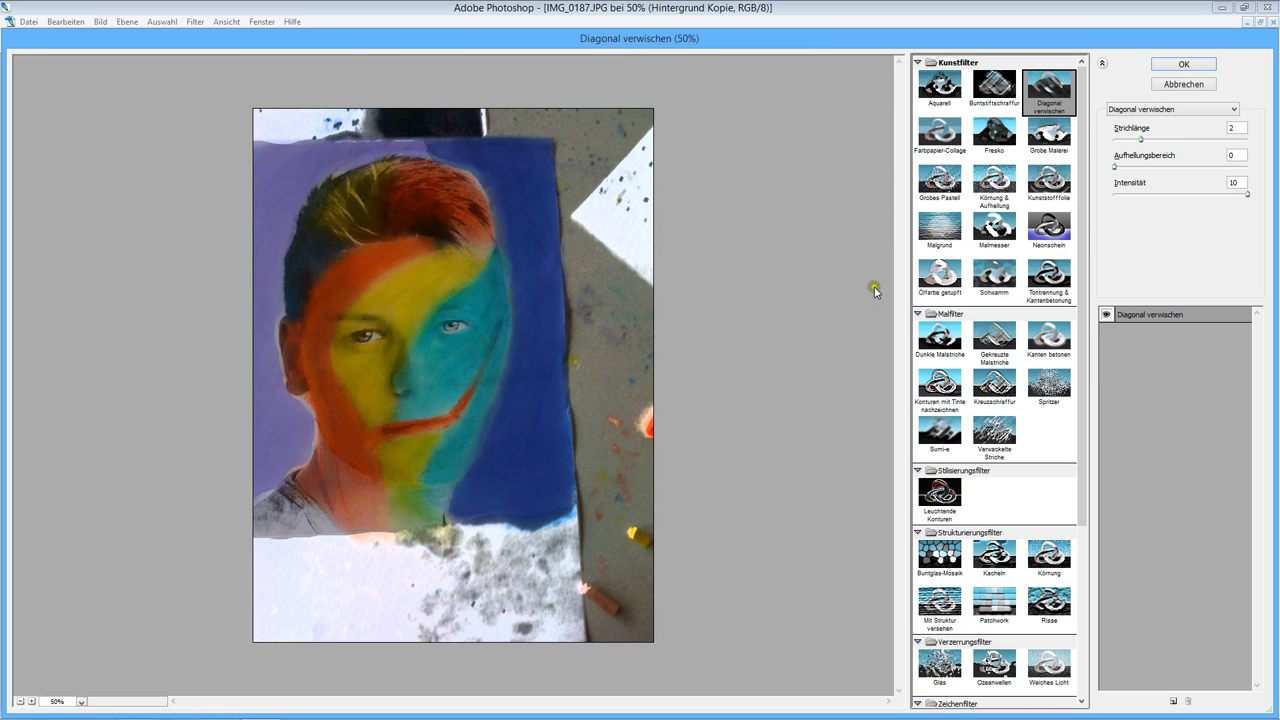
Set the Diagonal verwischen stroke length (Strichlänge) to 10
left_click_drag(1139, 141, 1245, 138)
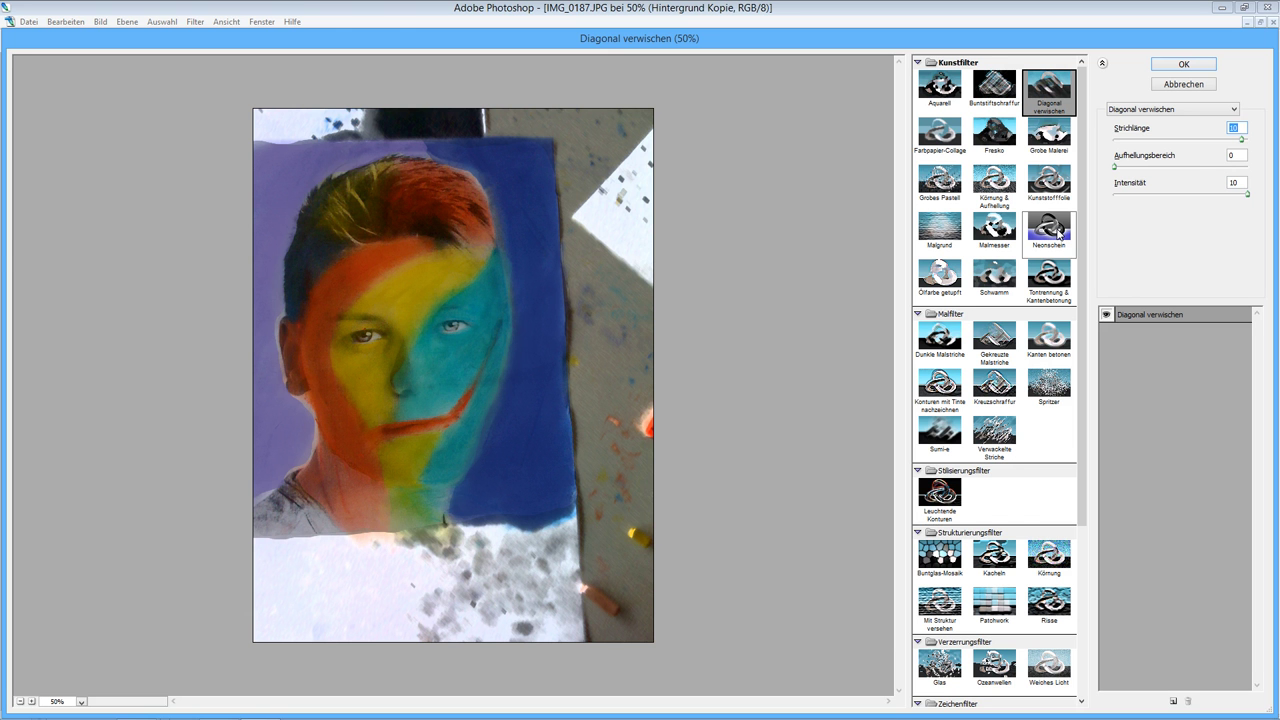
left_click(1241, 139)
left_click_drag(1241, 139, 1157, 145)
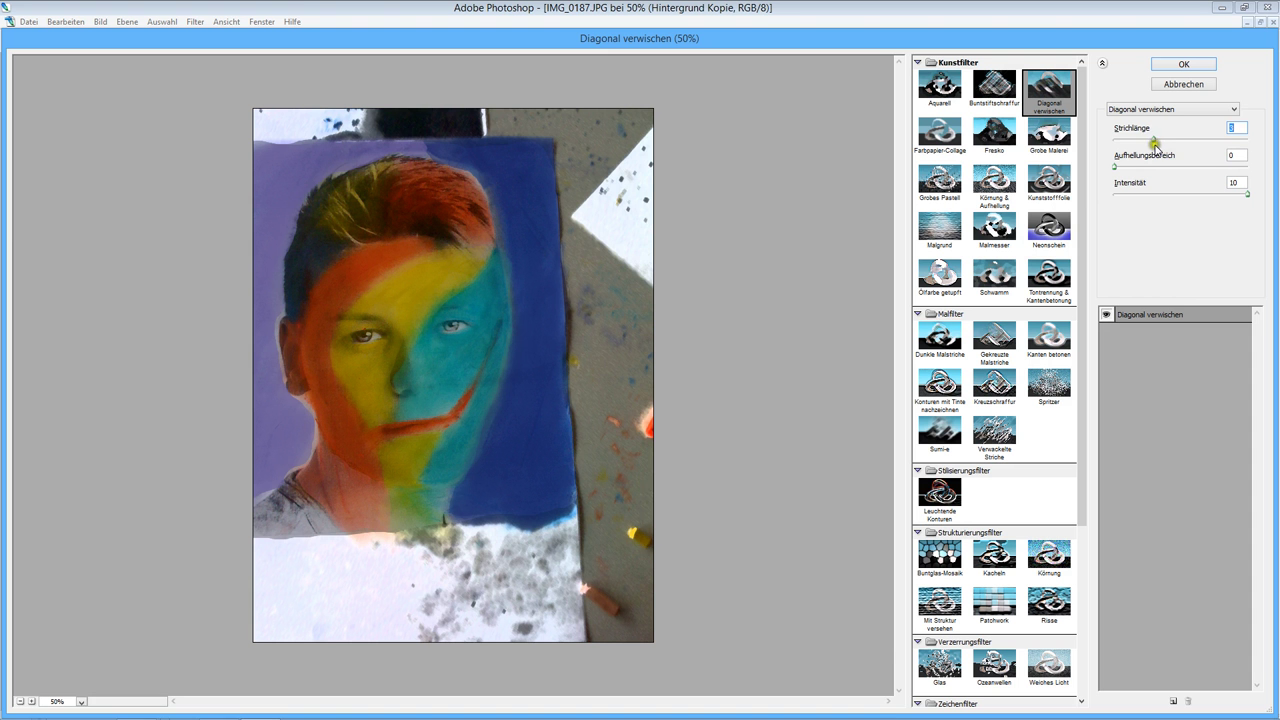
left_click_drag(1155, 147, 1249, 158)
left_click(1209, 142)
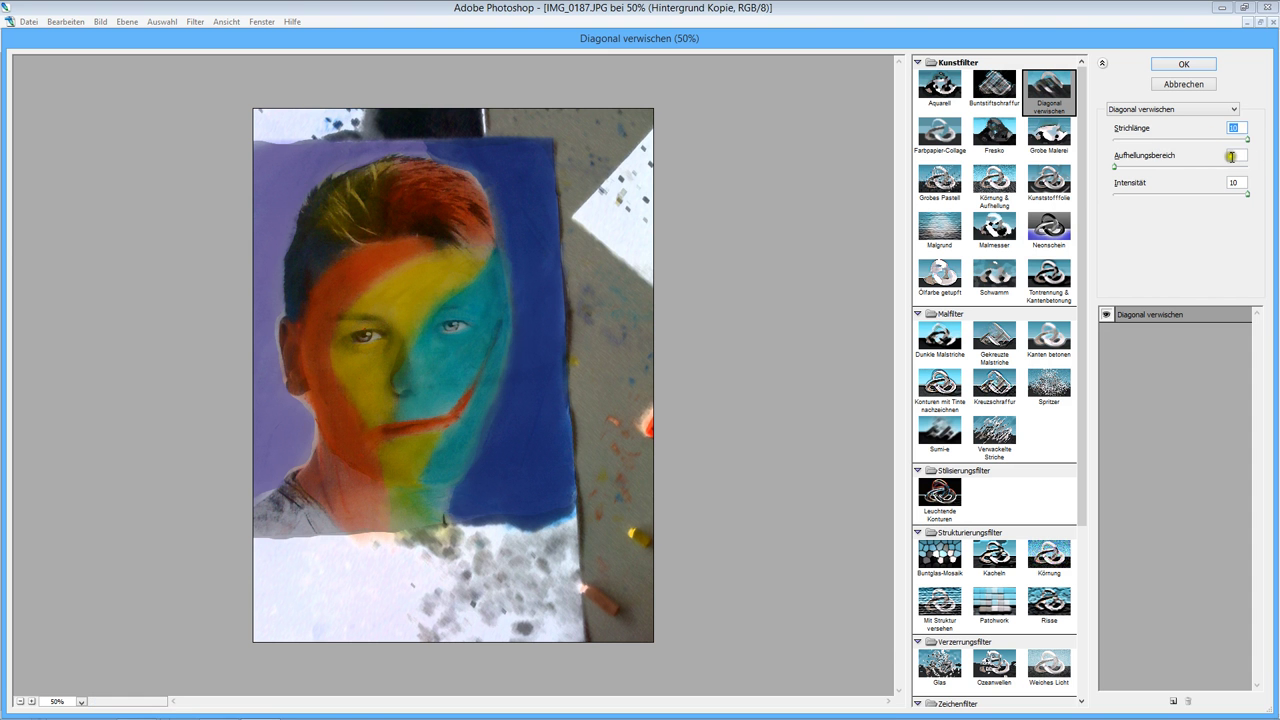
Adjust the Aufhellungsbereich highlight area, keep intensity 10, and apply the filter
left_click(1119, 169)
left_click_drag(1119, 169, 1184, 172)
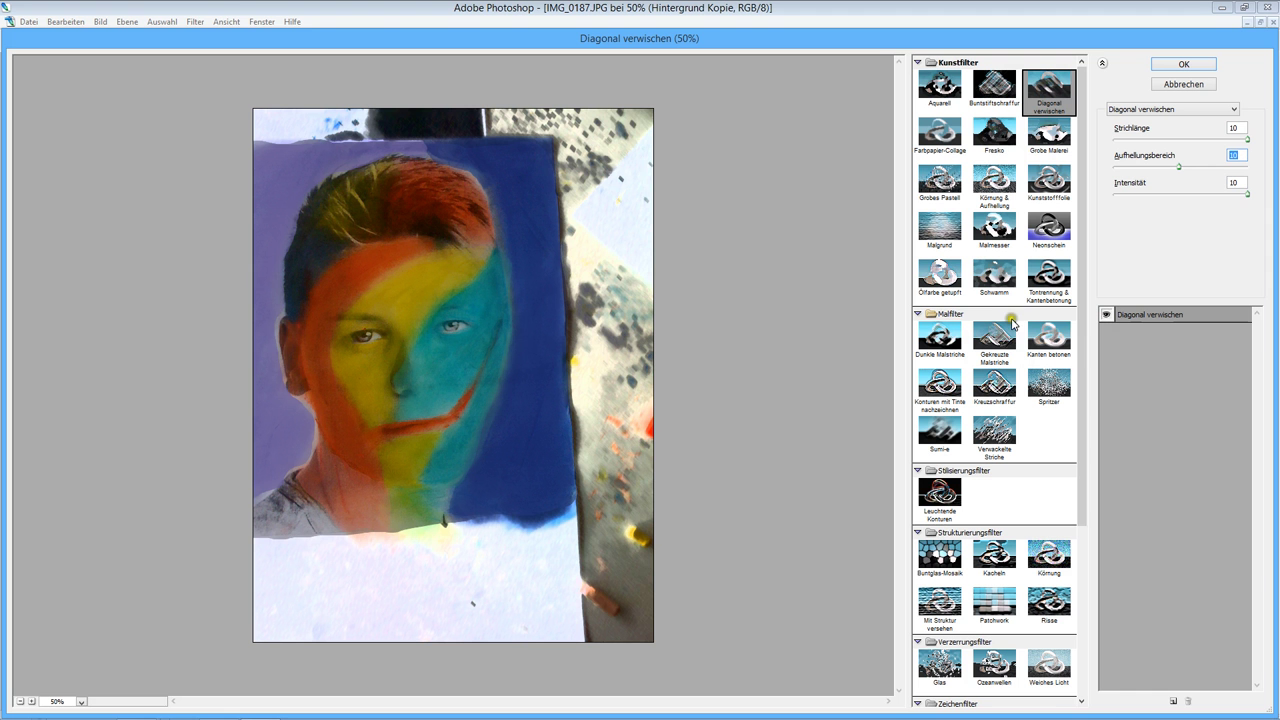
left_click_drag(1180, 166, 1234, 167)
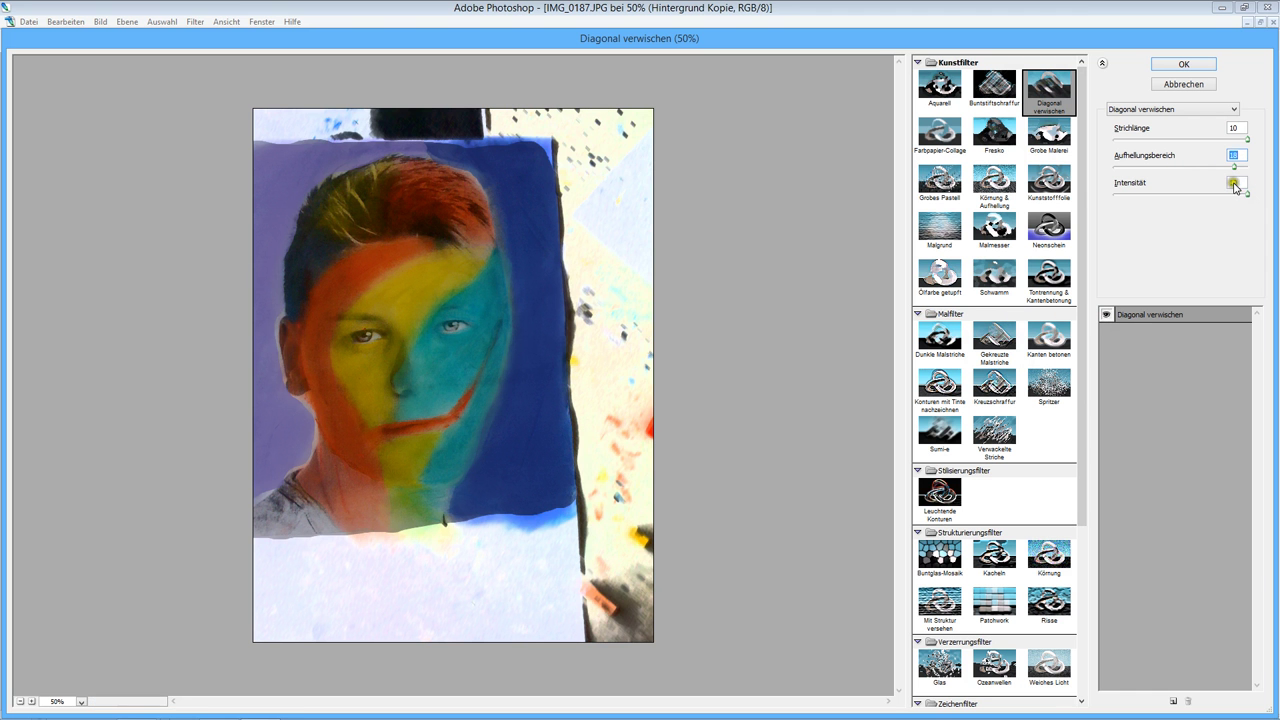
left_click(1222, 168)
left_click_drag(1222, 170, 1182, 168)
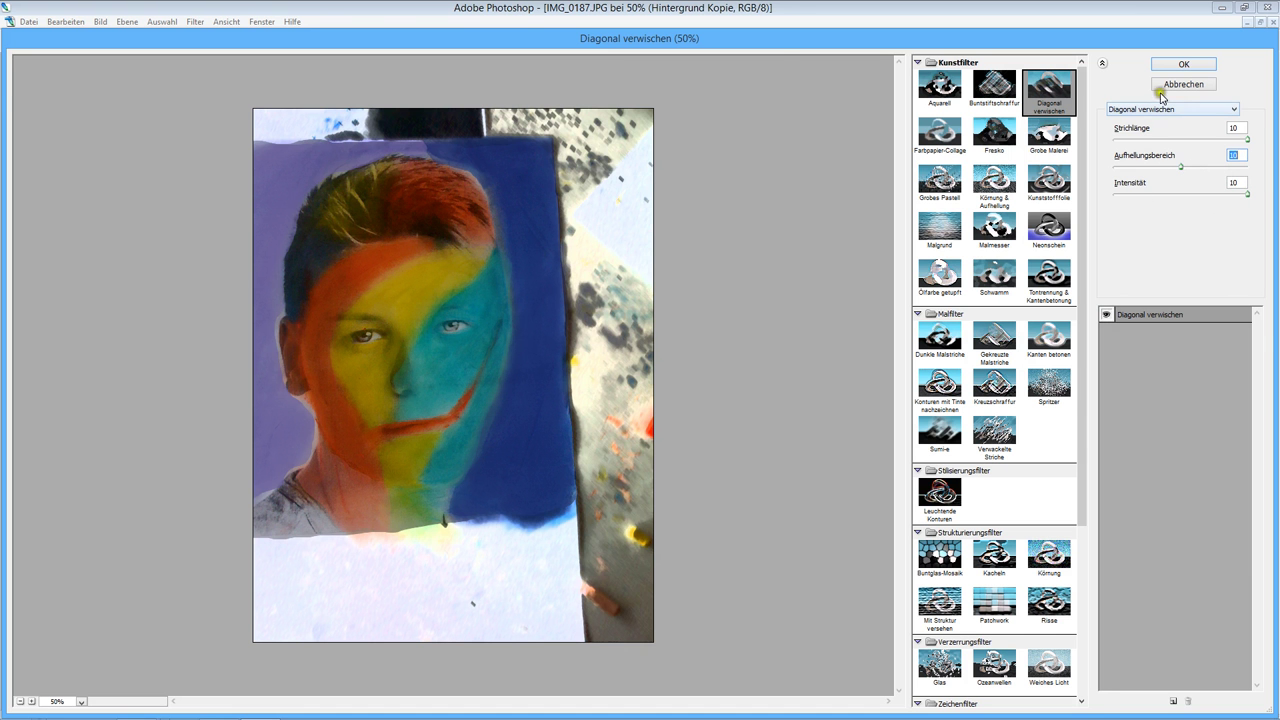
left_click(1180, 64)
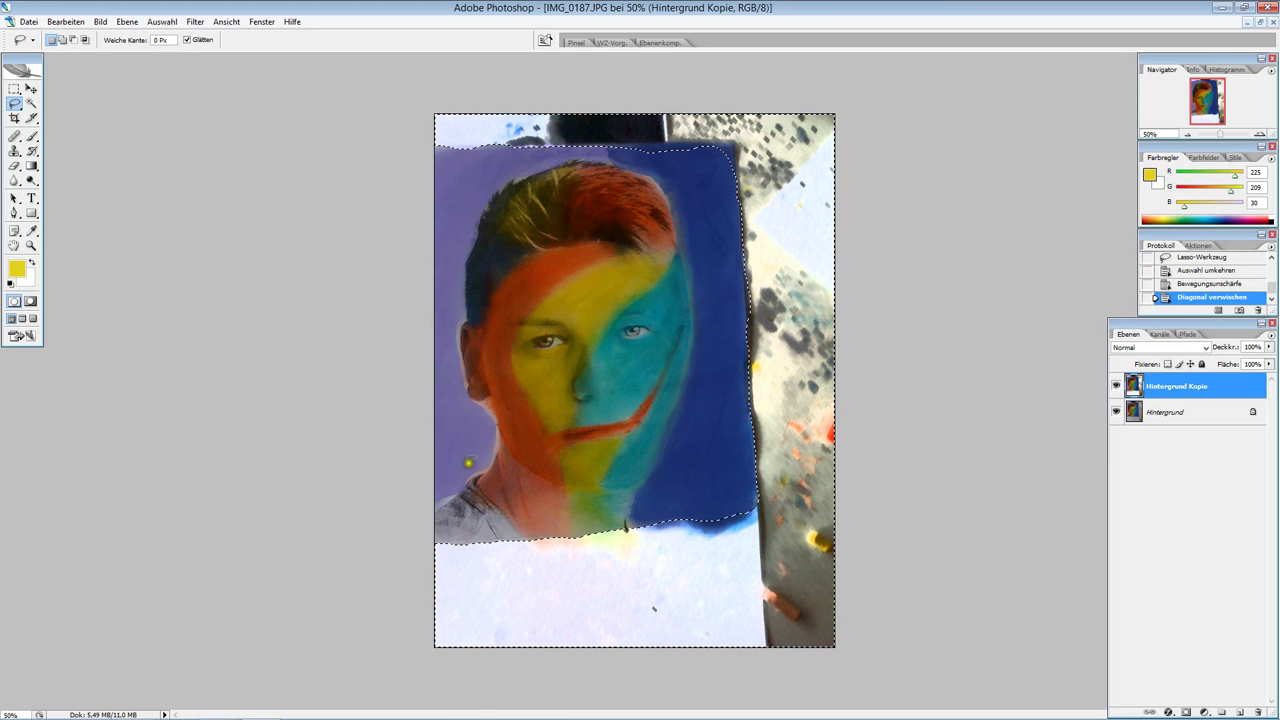
Deselect the background and lasso-trace a freehand outline around the boy's neck and hair
left_click(464, 494)
mouse_move(464, 494)
left_mouse_down()
mouse_move(450, 366)
mouse_move(462, 326)
left_mouse_up()
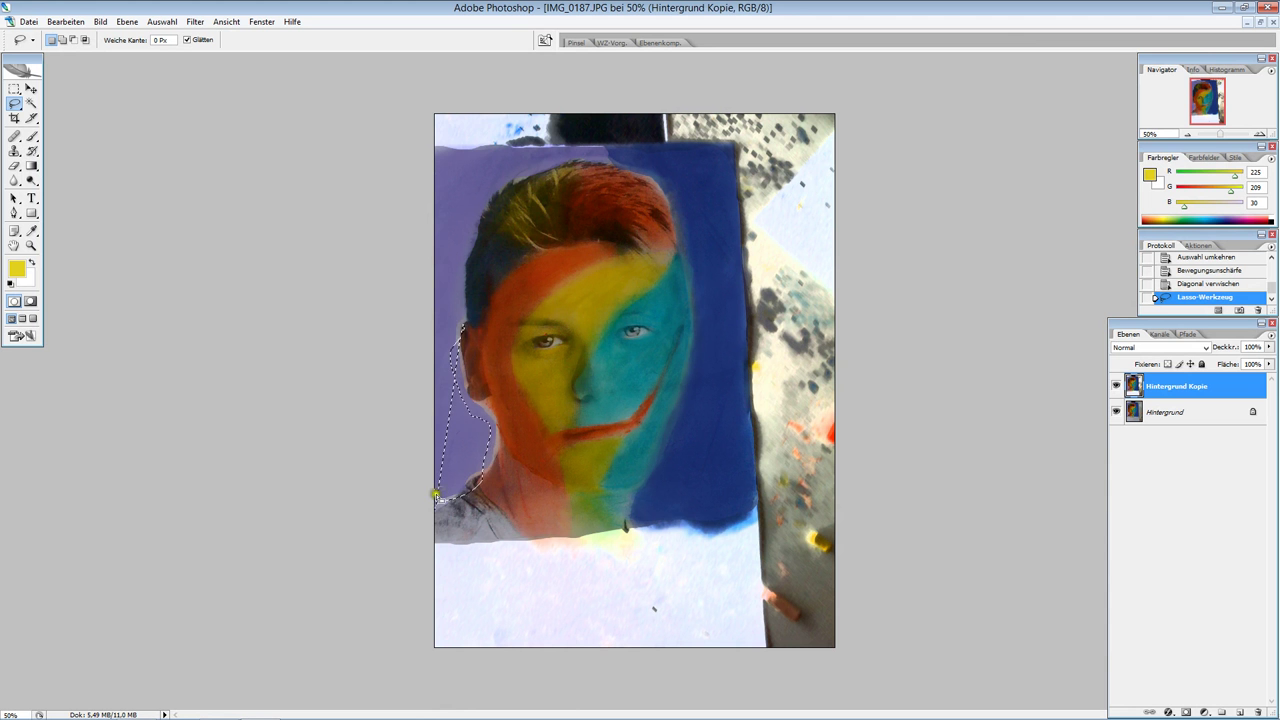
left_click(436, 507)
mouse_move(436, 507)
left_mouse_down()
mouse_move(486, 427)
mouse_move(469, 252)
left_mouse_up()
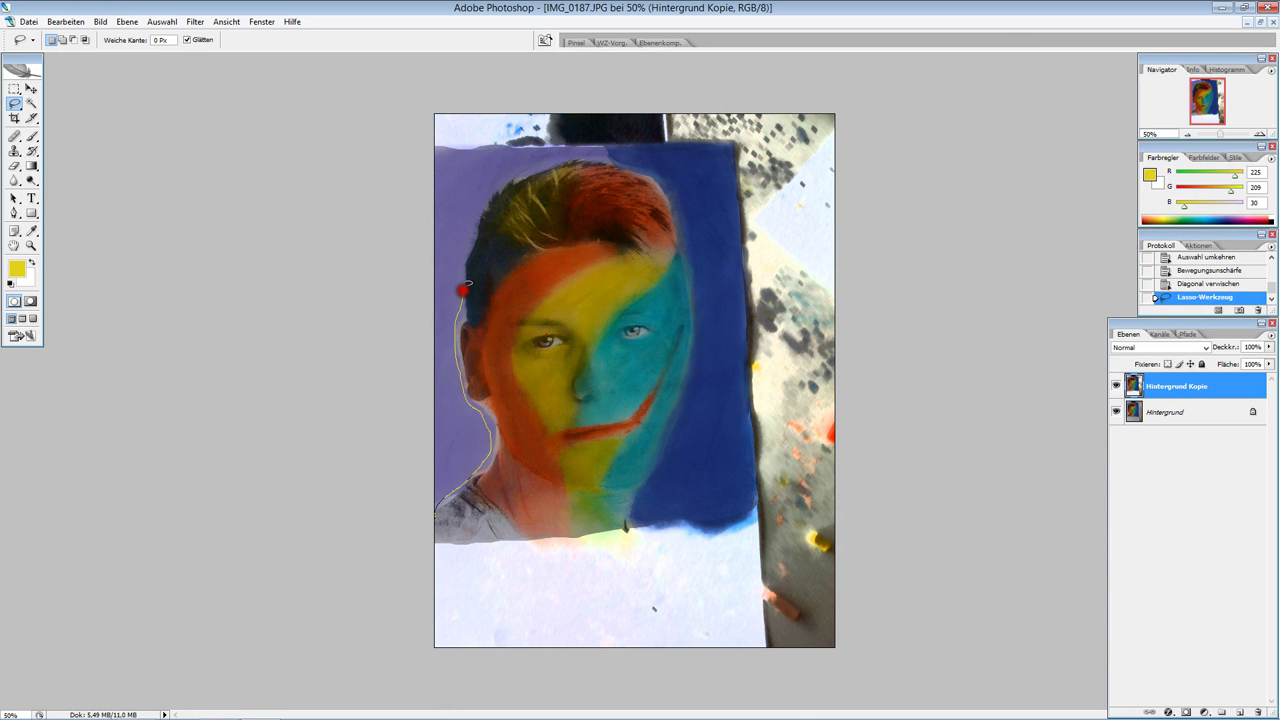
mouse_move(469, 252)
left_mouse_down()
mouse_move(563, 164)
mouse_move(684, 238)
mouse_move(664, 441)
left_mouse_up()
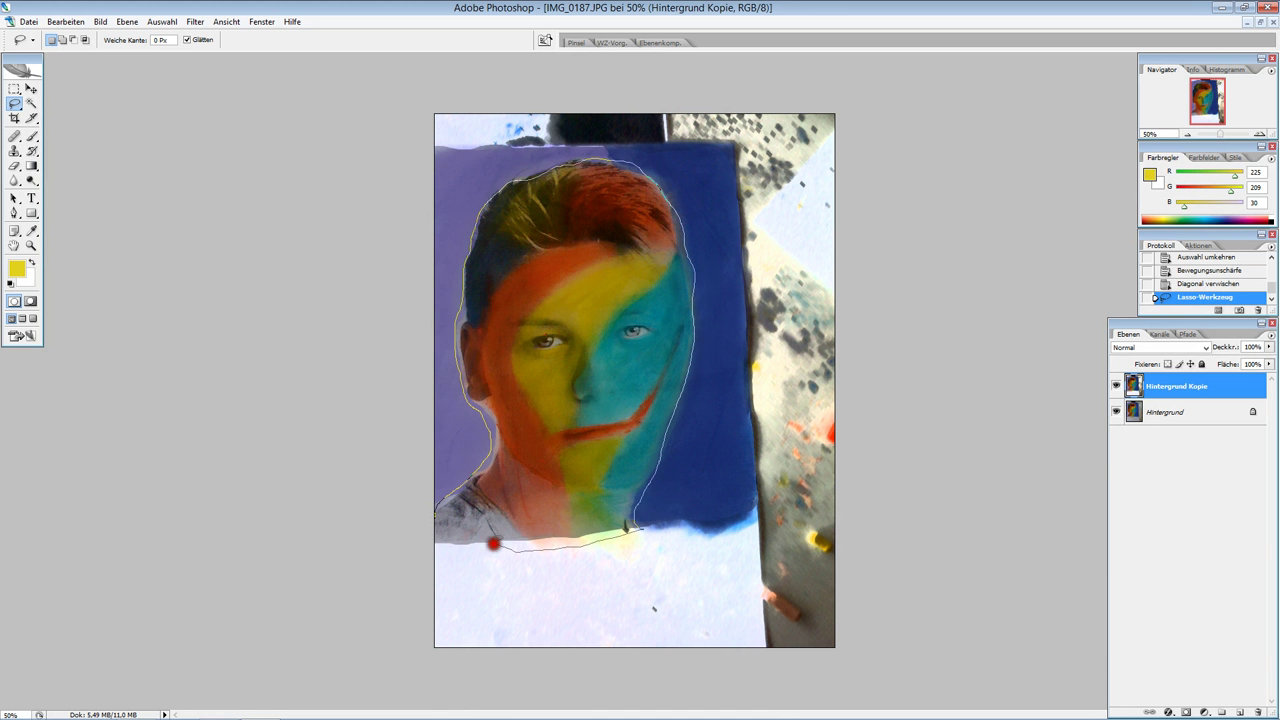
left_click_drag(436, 514, 468, 516)
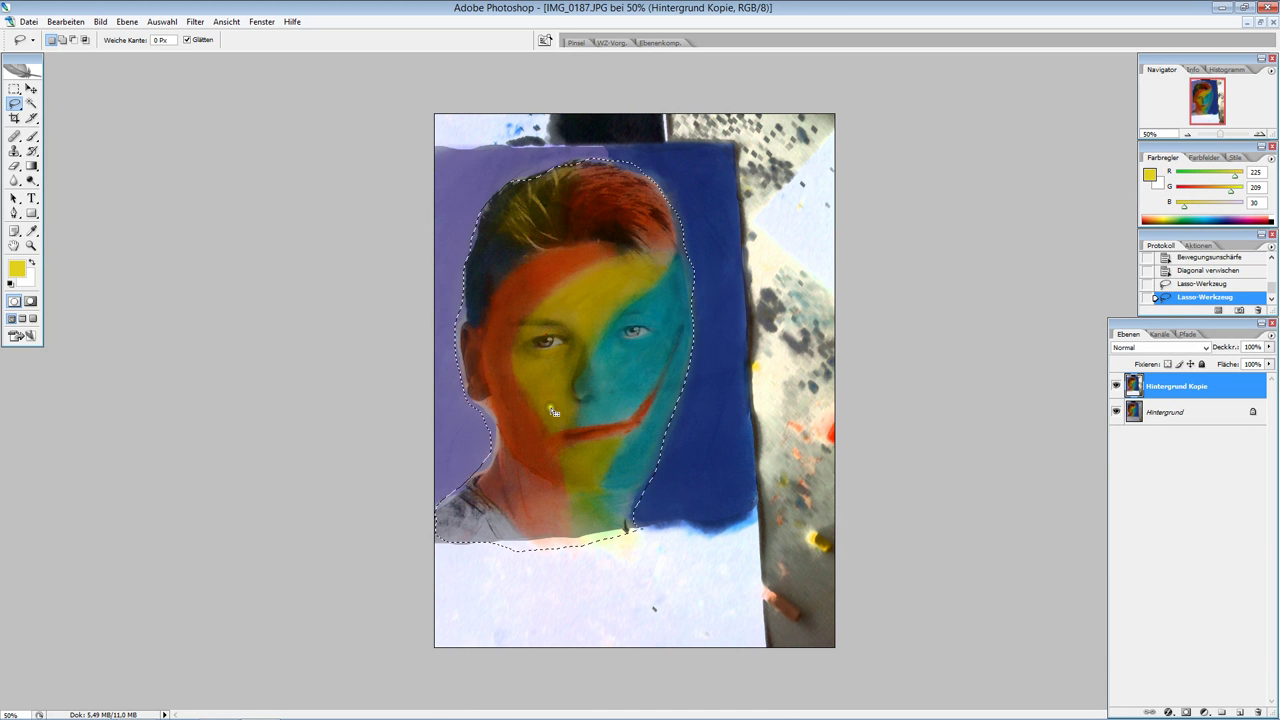
Open the selection context menu, dismiss it, and clear the head selection
right_click(575, 378)
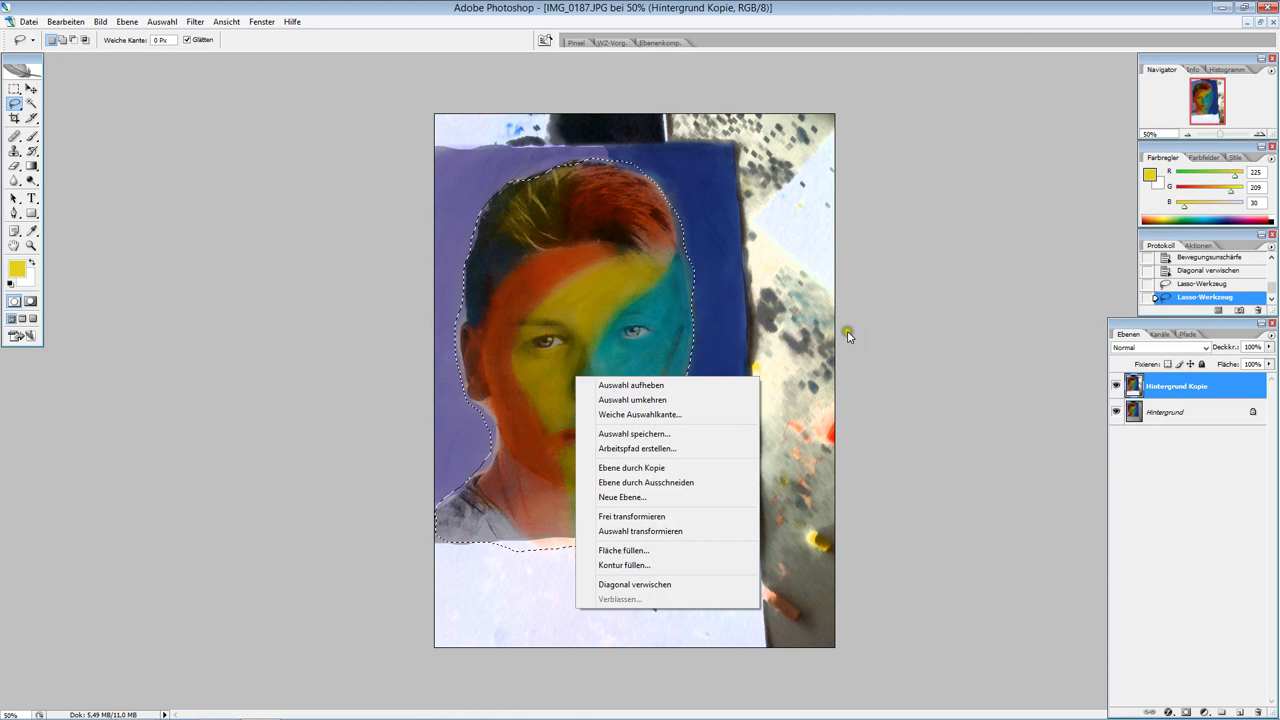
left_click(940, 323)
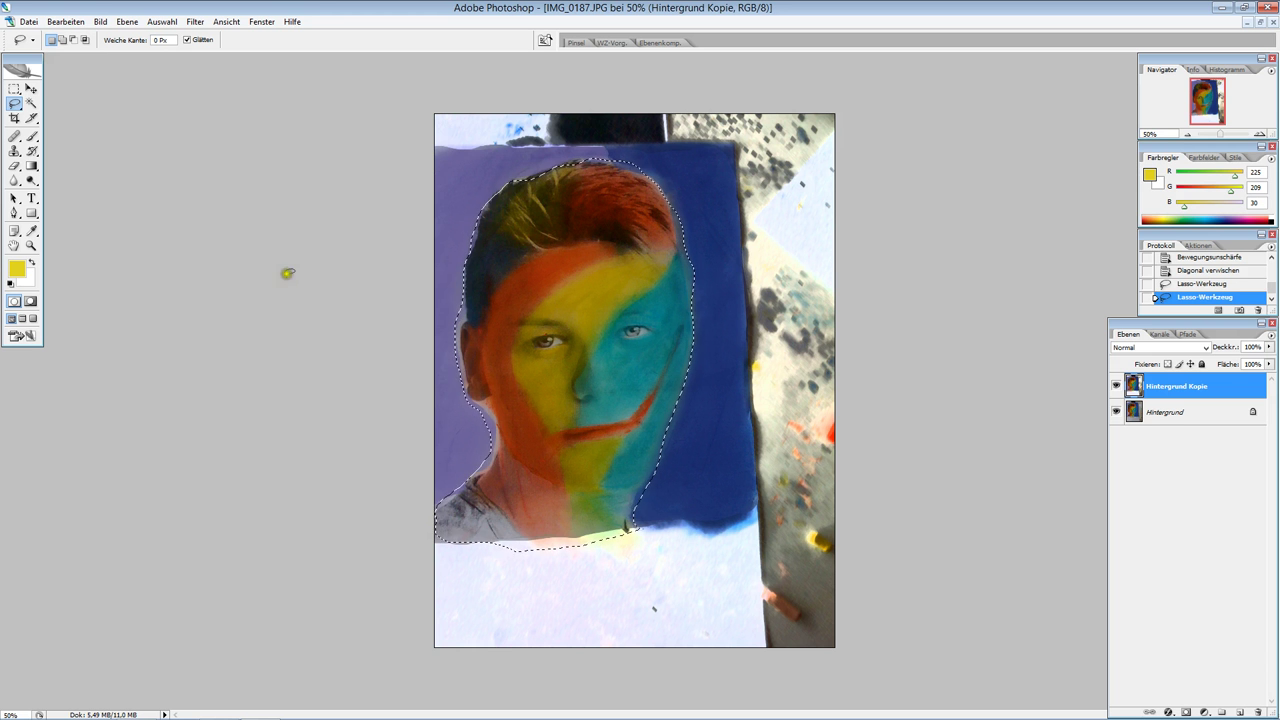
left_click(435, 504)
Lasso-trace from the left edge along the neck and hair around the blue paper area
mouse_move(435, 504)
left_mouse_down()
mouse_move(470, 410)
mouse_move(457, 343)
mouse_move(472, 250)
mouse_move(508, 189)
mouse_move(595, 160)
mouse_move(650, 172)
mouse_move(688, 322)
mouse_move(677, 401)
mouse_move(629, 516)
mouse_move(744, 509)
mouse_move(757, 450)
mouse_move(736, 213)
left_mouse_up()
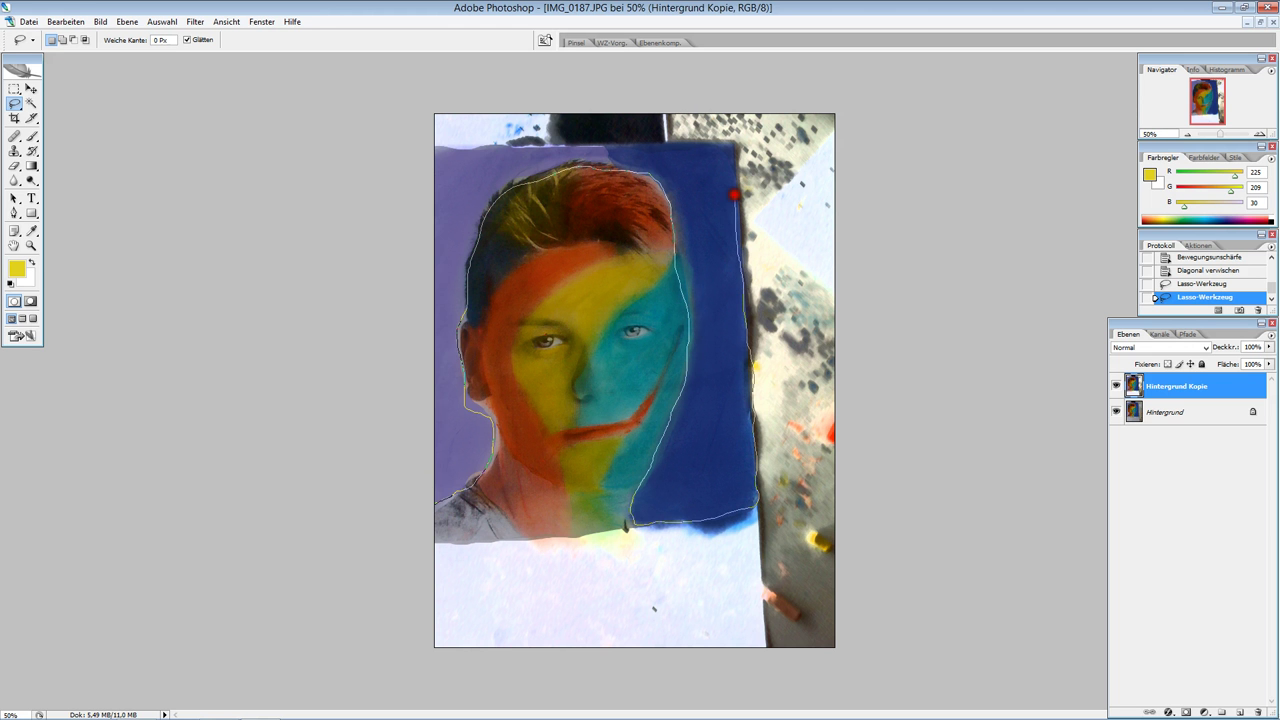
mouse_move(724, 144)
left_mouse_down()
mouse_move(426, 146)
mouse_move(408, 500)
left_mouse_up()
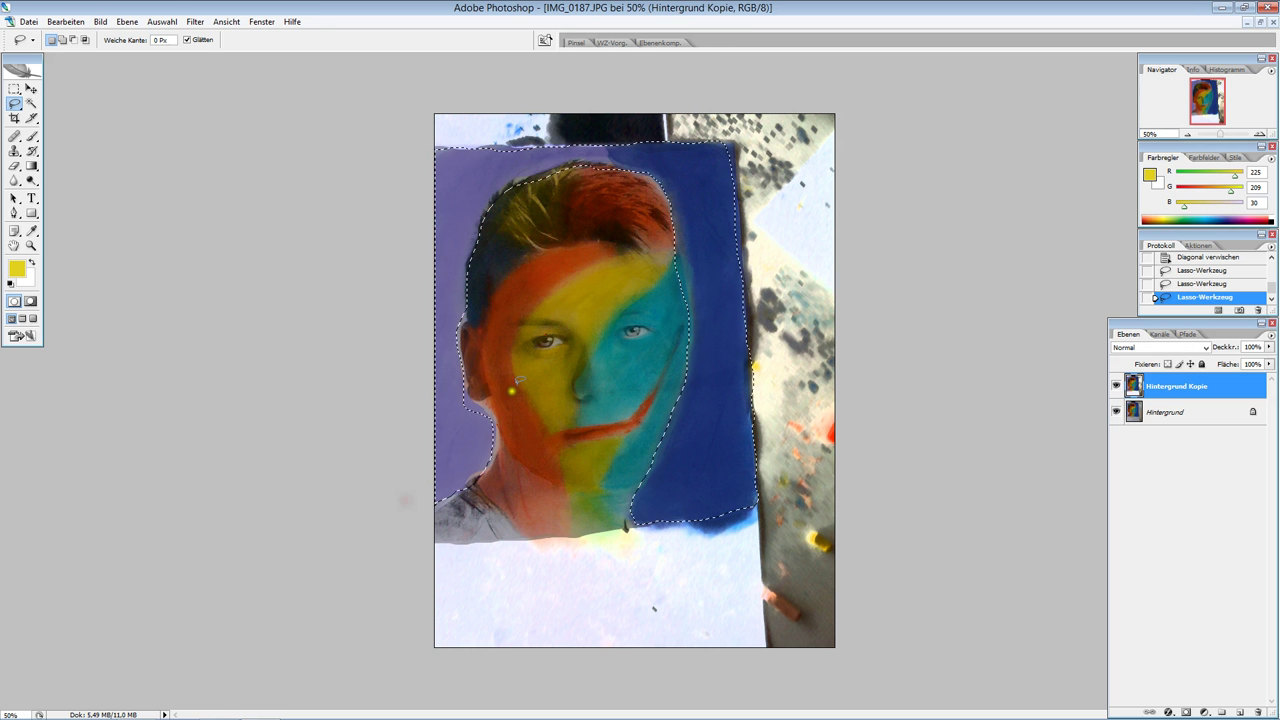
Open the Filter Gallery on the Aquarell effect with preview zoom at 50%
left_click(195, 21)
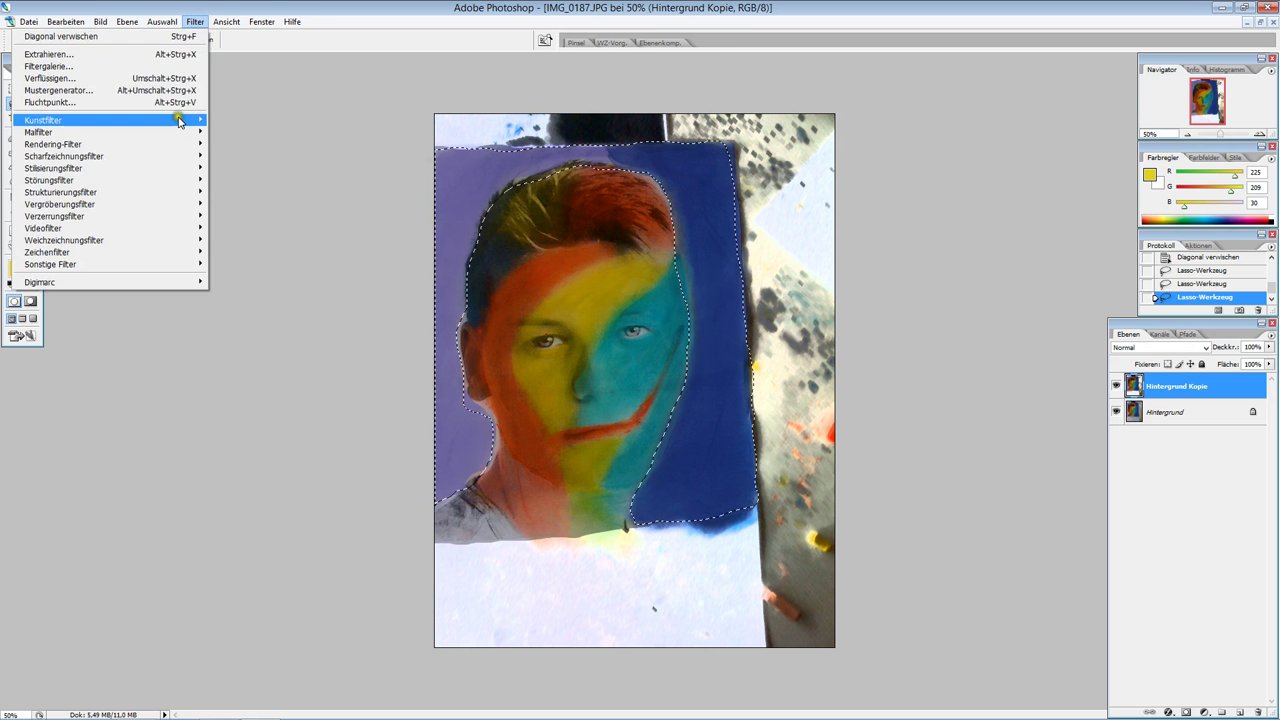
mouse_move(100, 120)
left_click(256, 120)
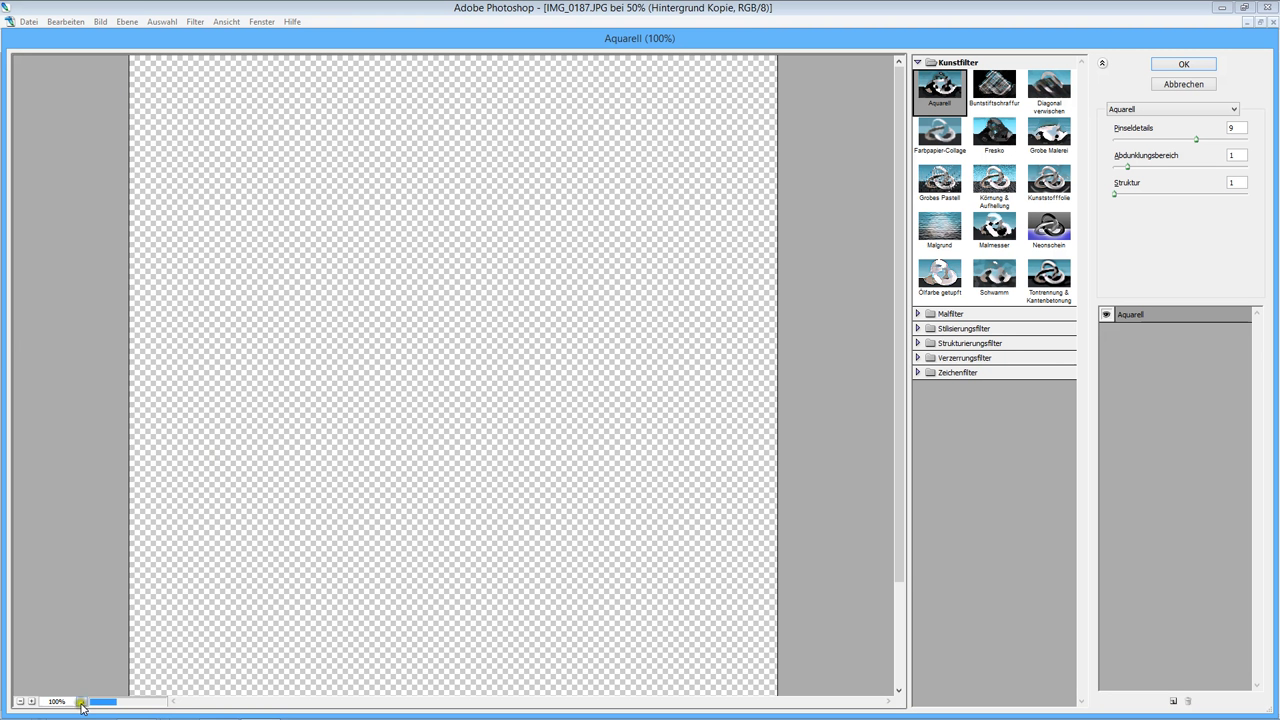
left_click(81, 701)
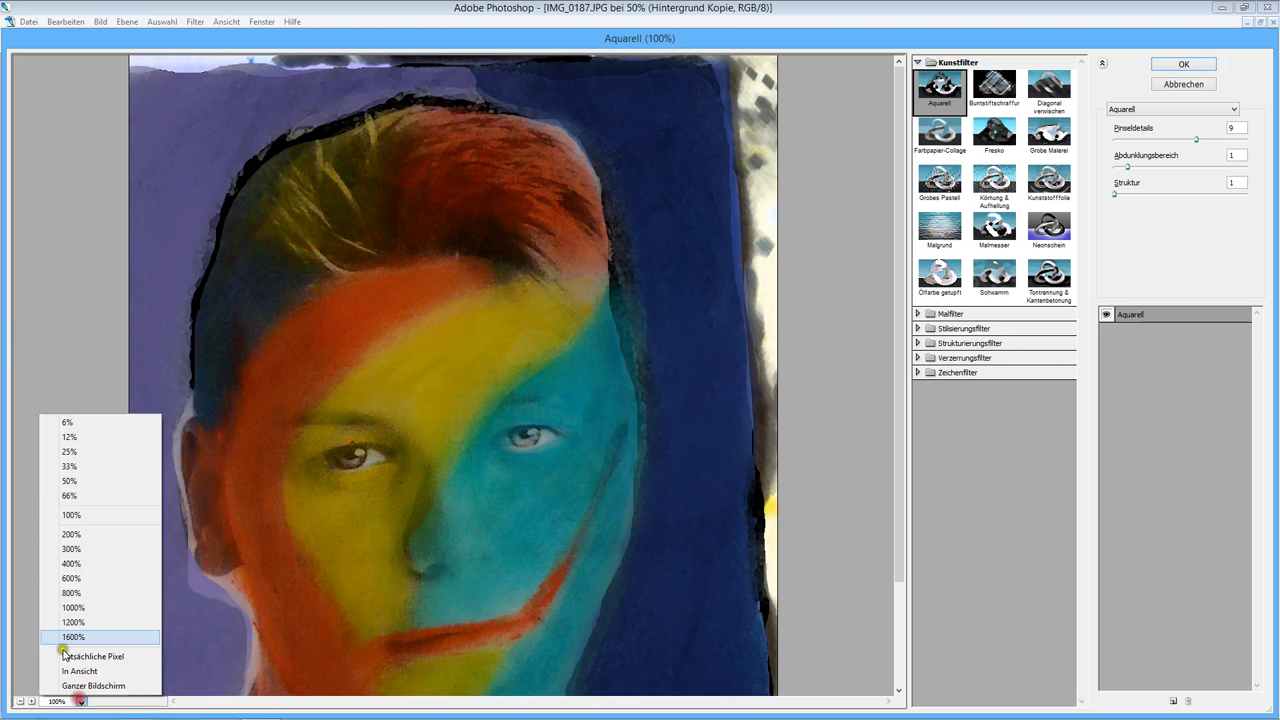
left_click(85, 484)
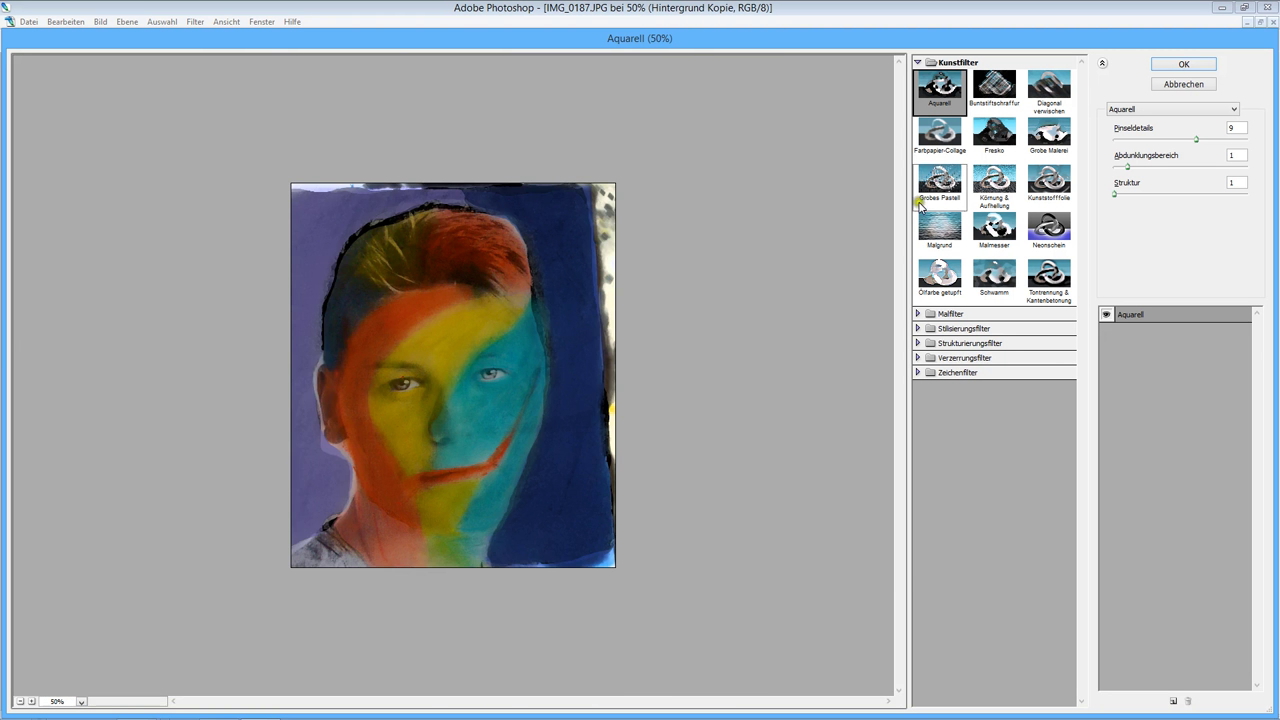
Preview Leuchtende Konturen, Ozeanwellen and Weiches Licht, then choose Strukturierungsfilter > Patchwork
left_click(945, 372)
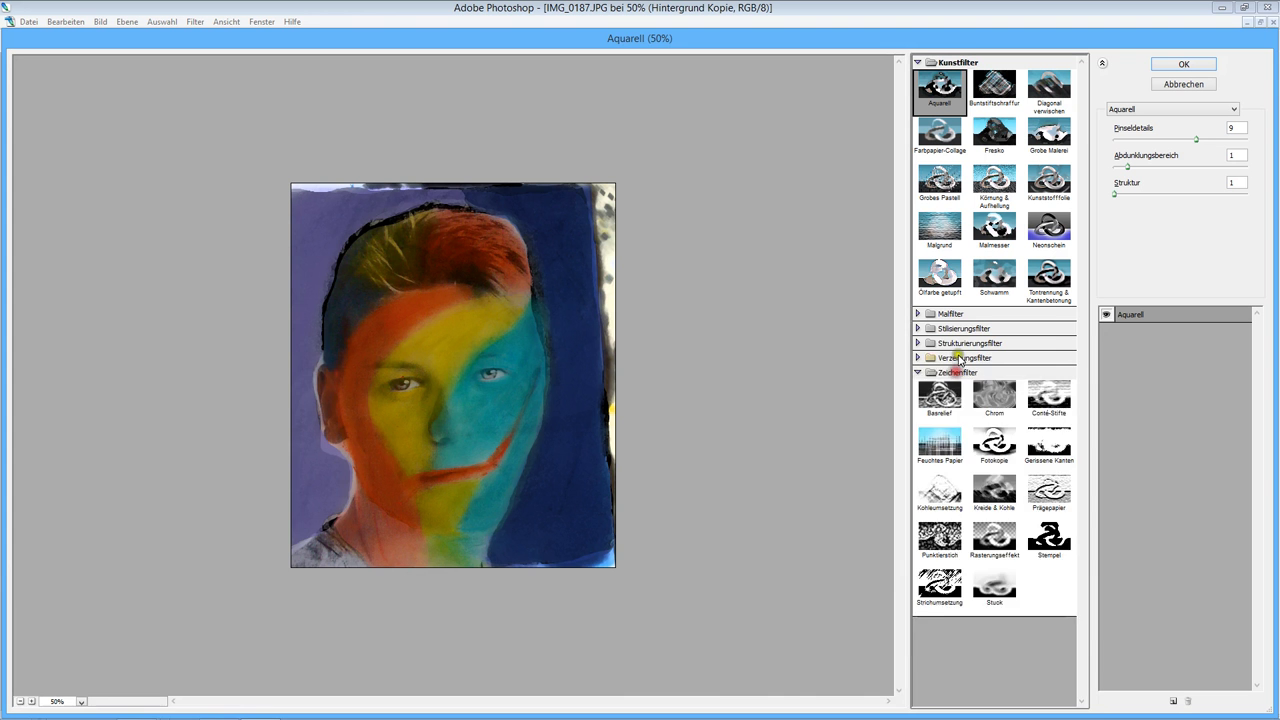
left_click(964, 357)
left_click(965, 343)
left_click(968, 328)
left_click(970, 313)
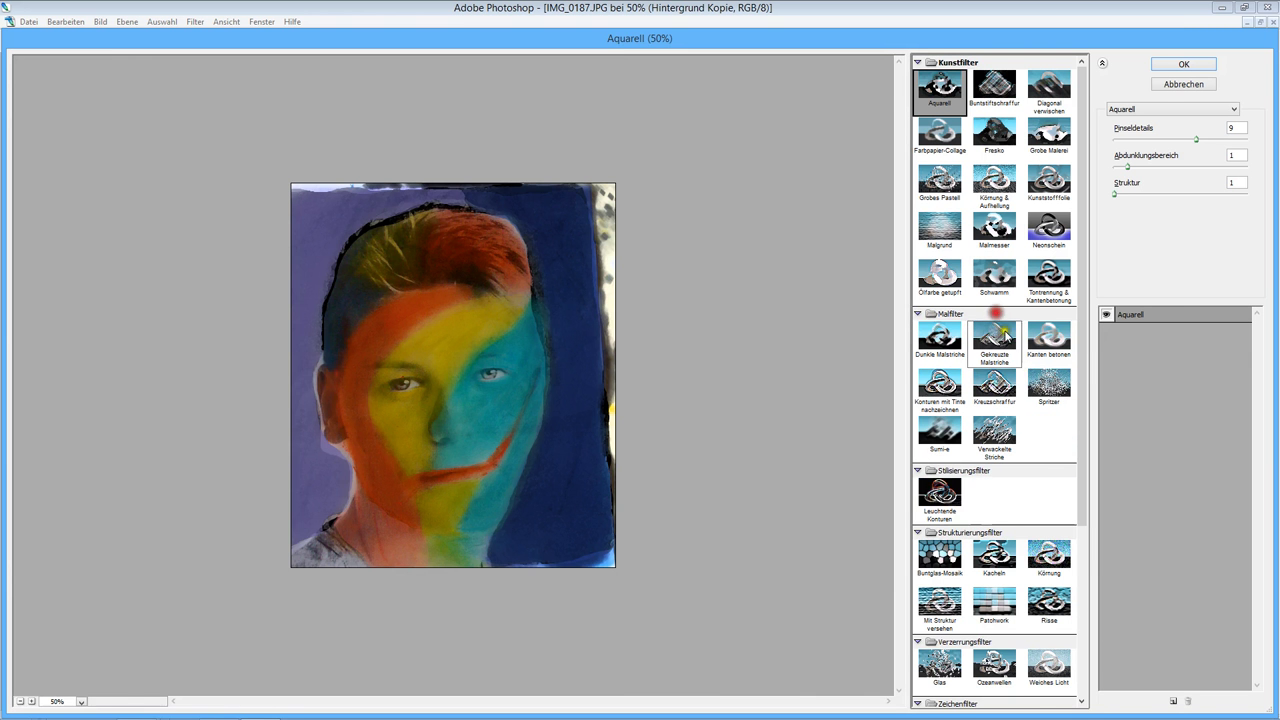
left_click(942, 496)
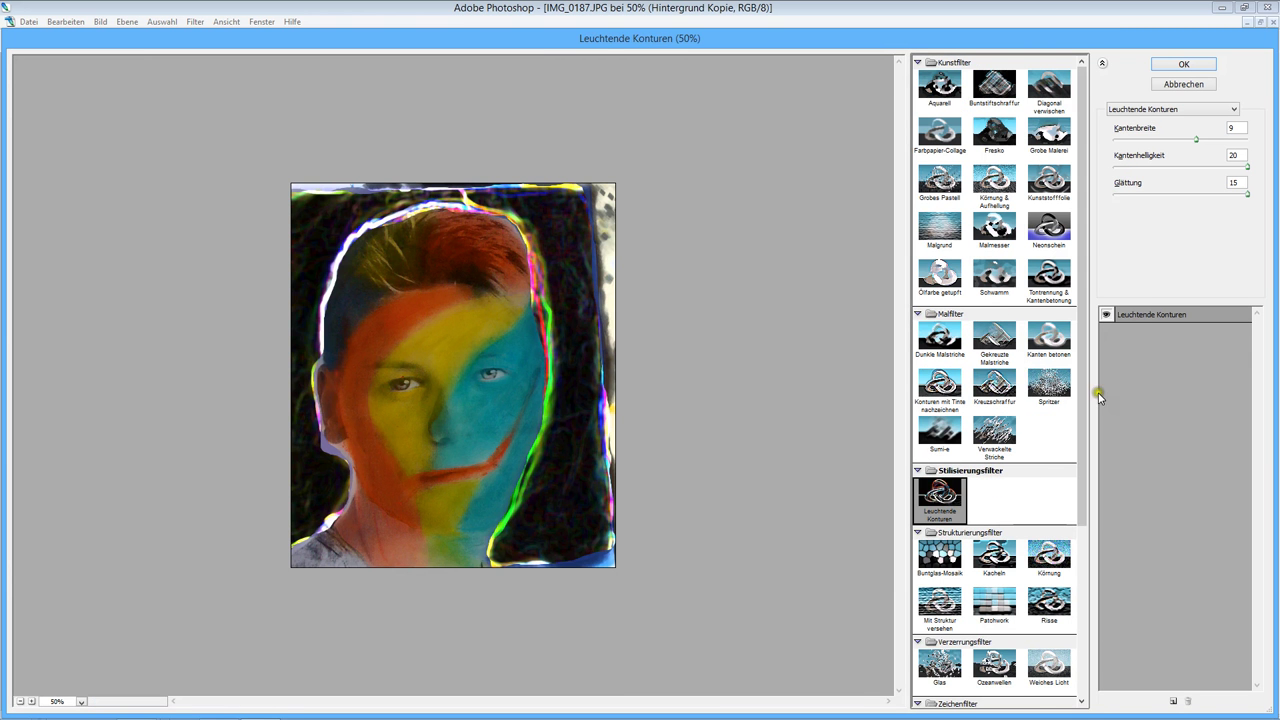
left_click_drag(1082, 314, 1080, 482)
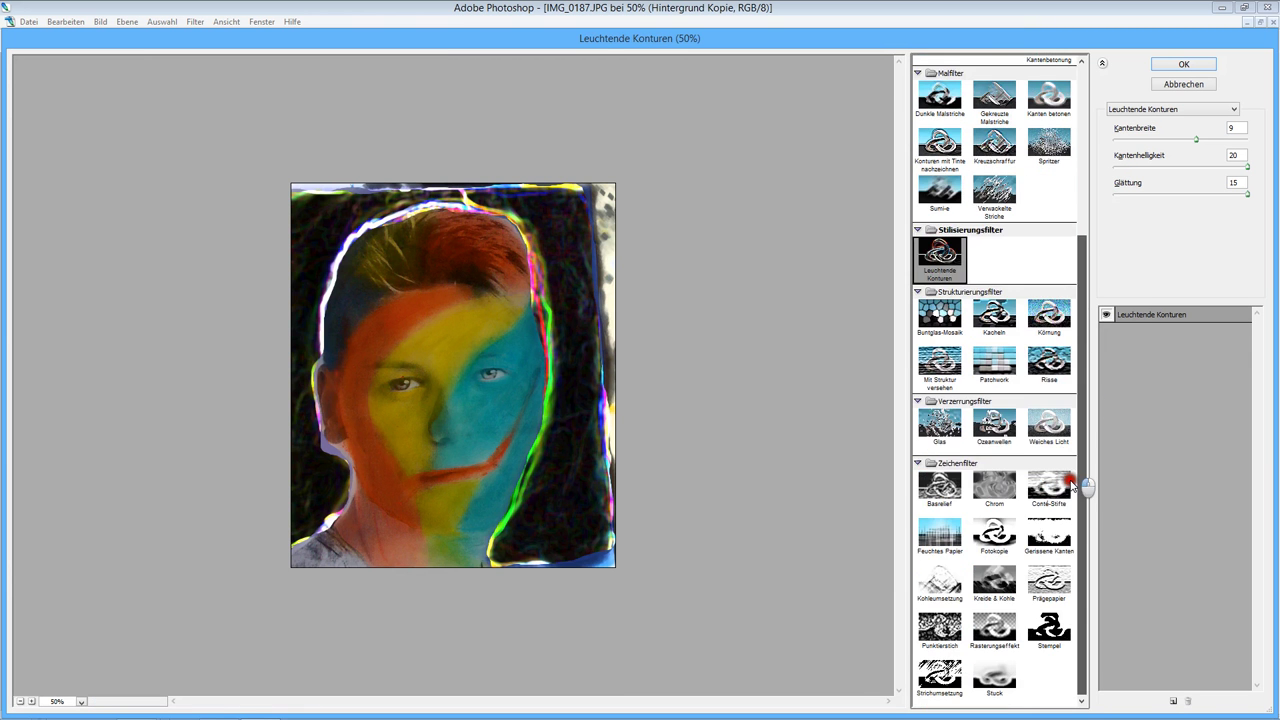
left_click(1012, 438)
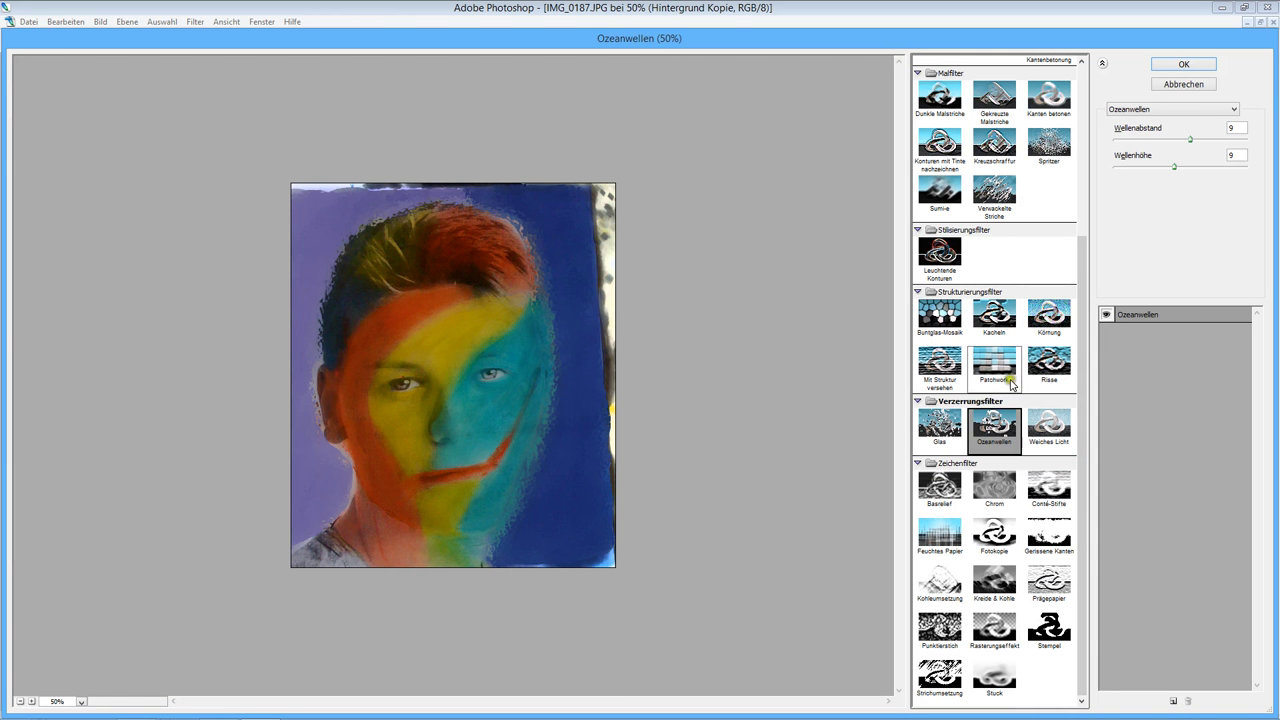
left_click(1050, 432)
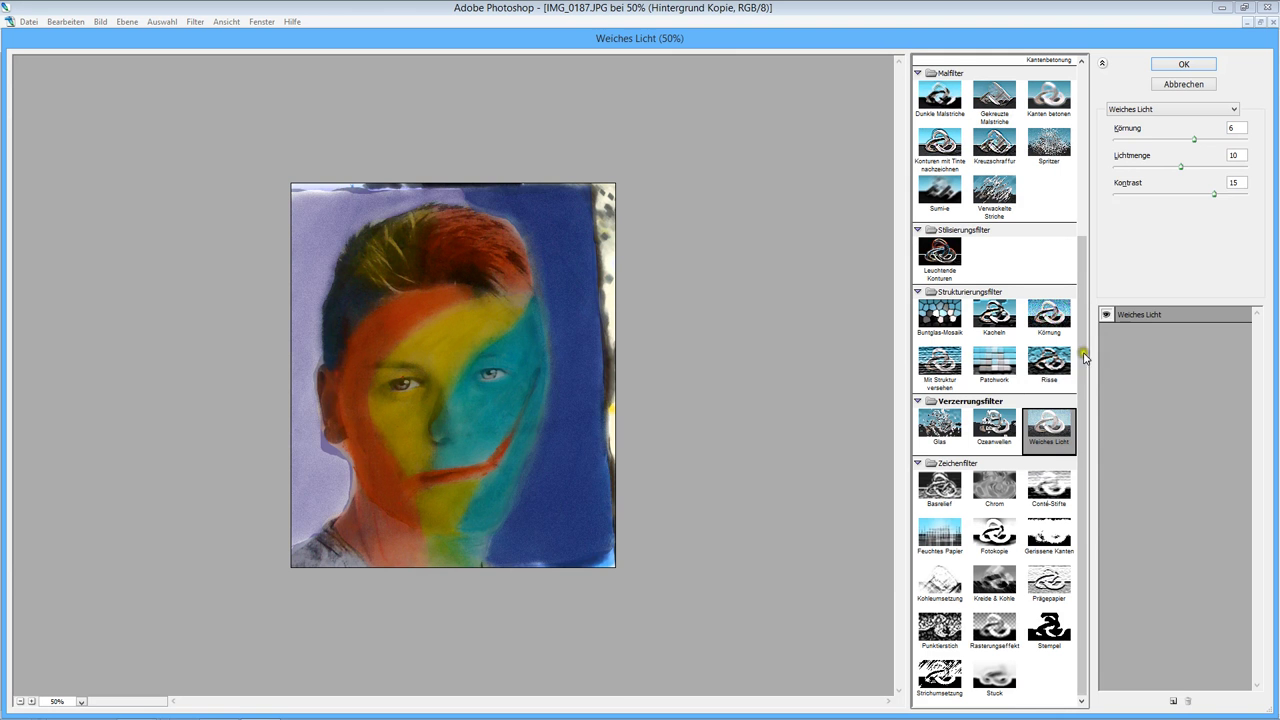
left_click(995, 362)
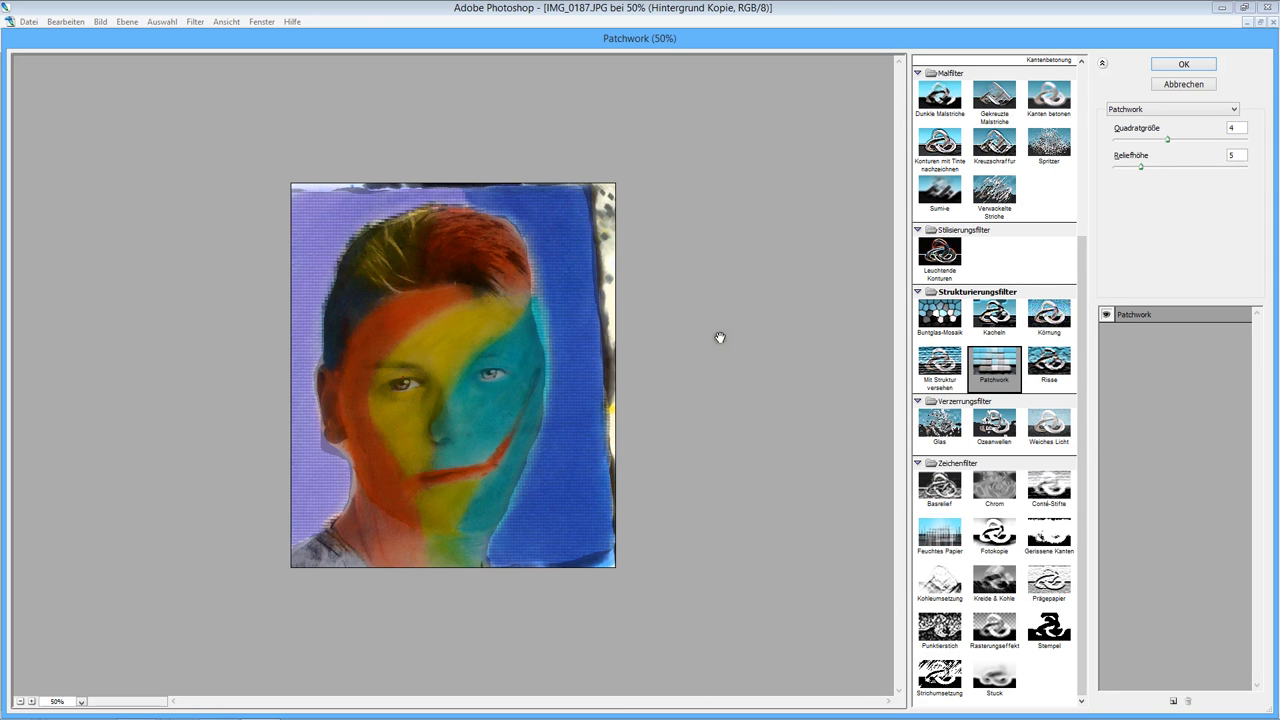
Set Patchwork square size to 10, lower the relief height, and apply
left_click(1167, 140)
left_click_drag(1167, 140, 1276, 157)
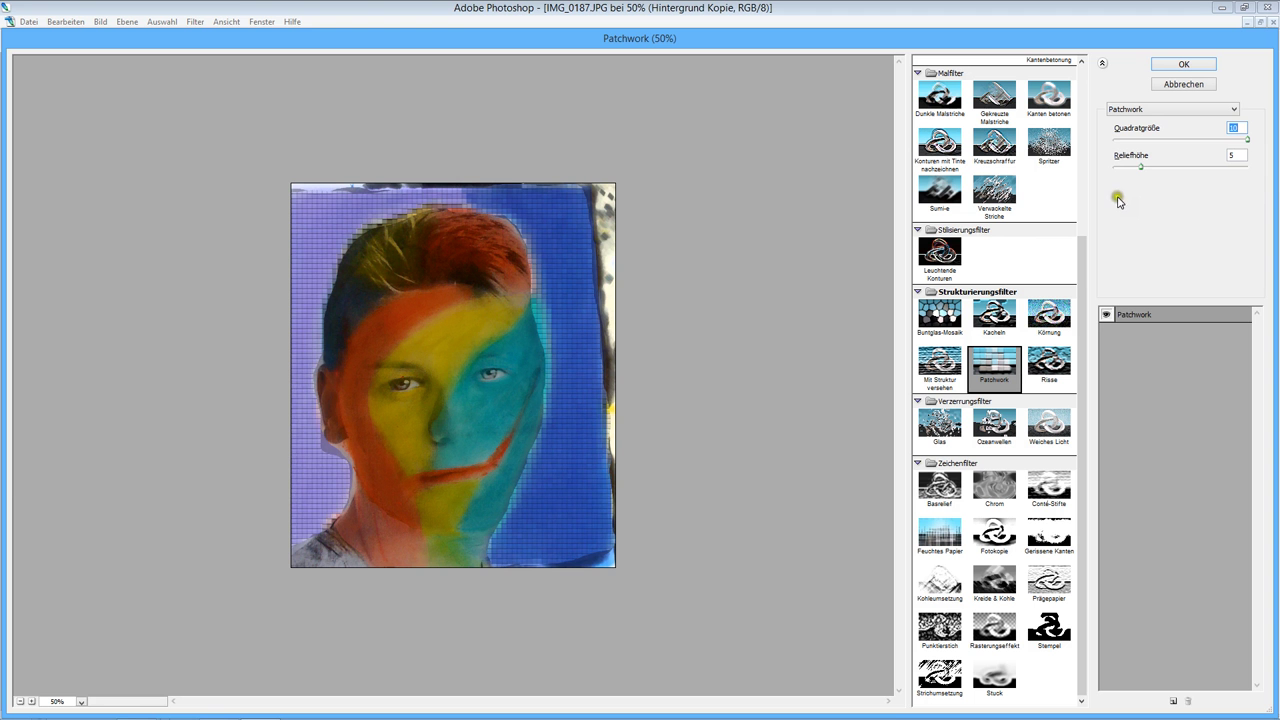
left_click_drag(1143, 173, 1249, 180)
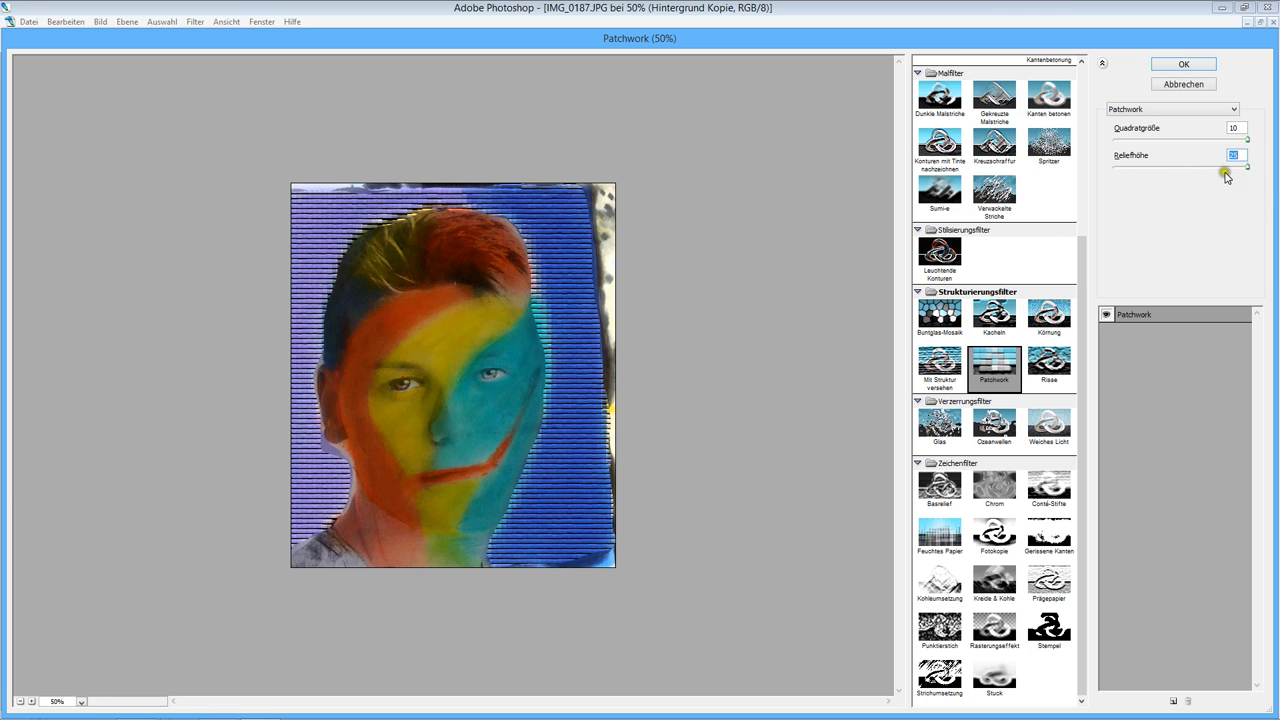
left_click_drag(1243, 173, 1164, 168)
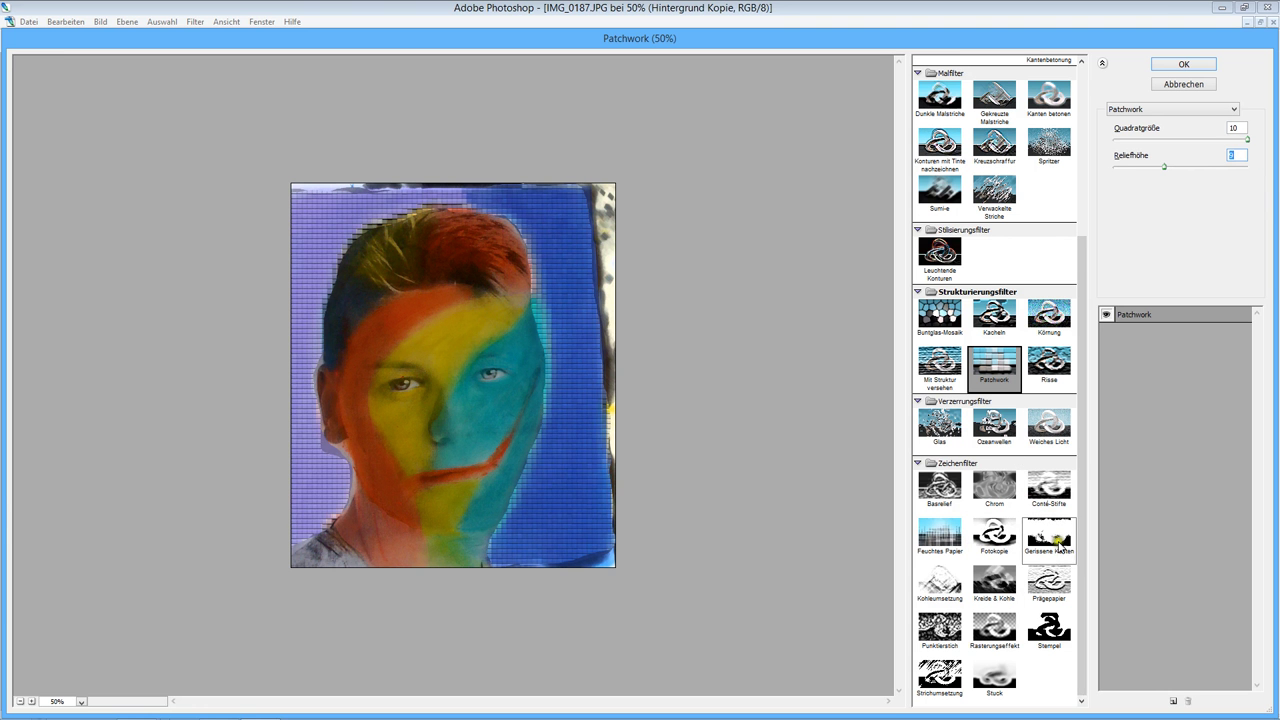
left_click(1182, 63)
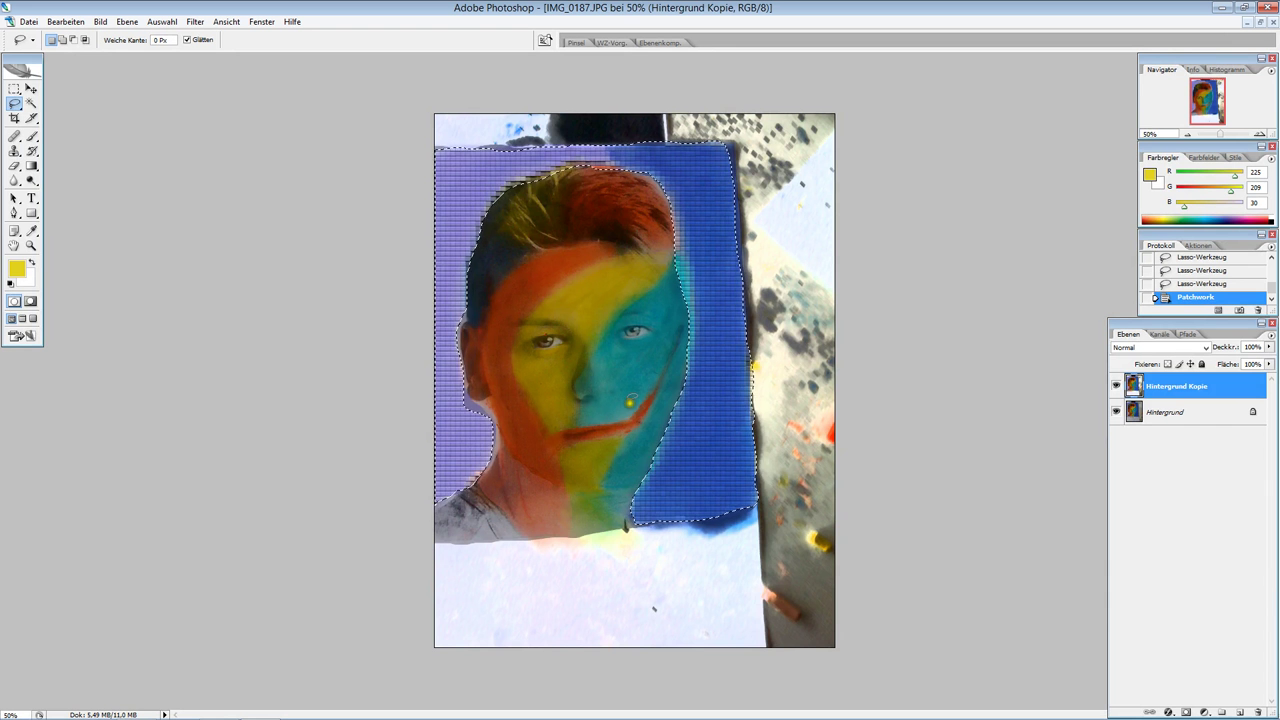
Deselect via Auswahl aufheben and toggle the Hintergrund Kopie layer to compare before and after
right_click(596, 433)
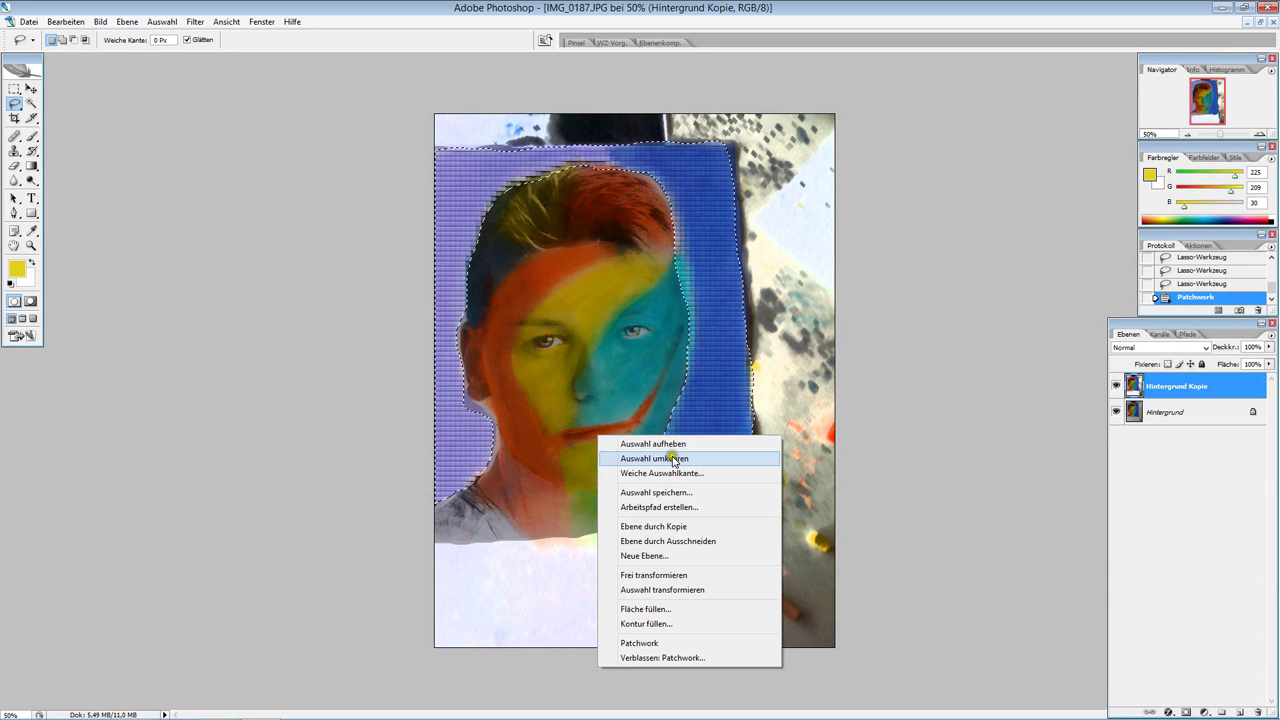
left_click(669, 446)
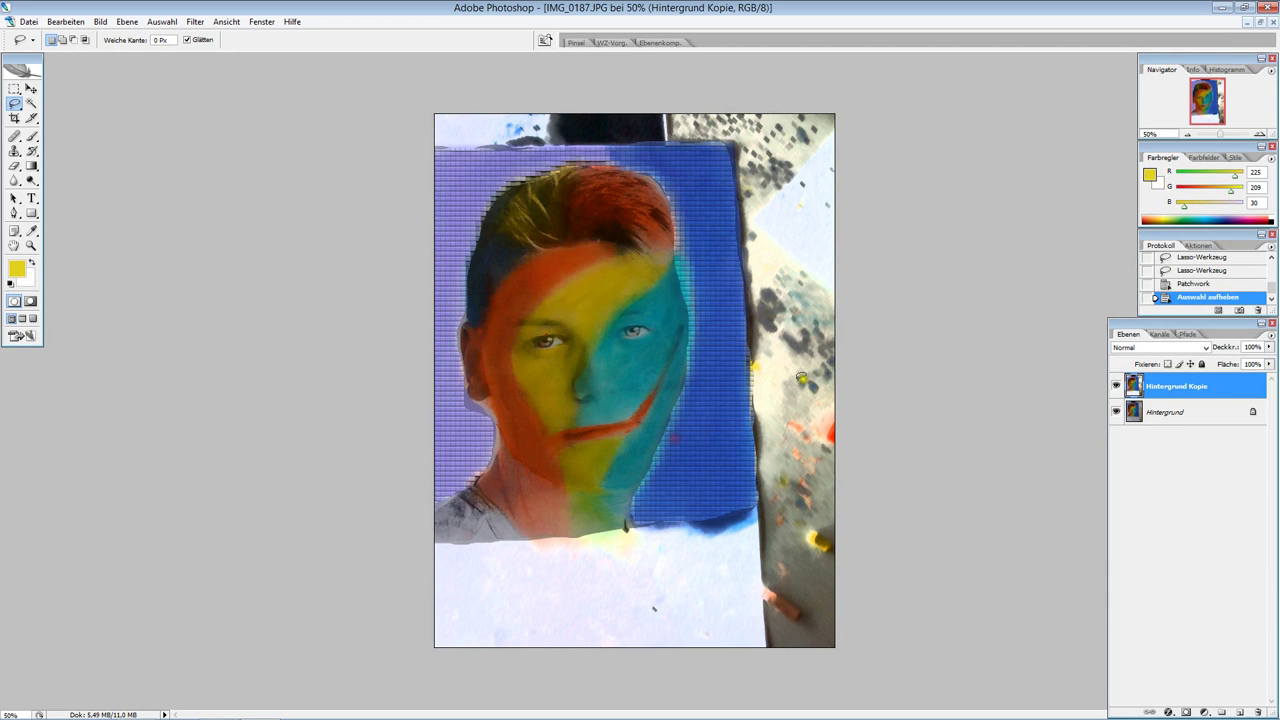
left_click(1116, 386)
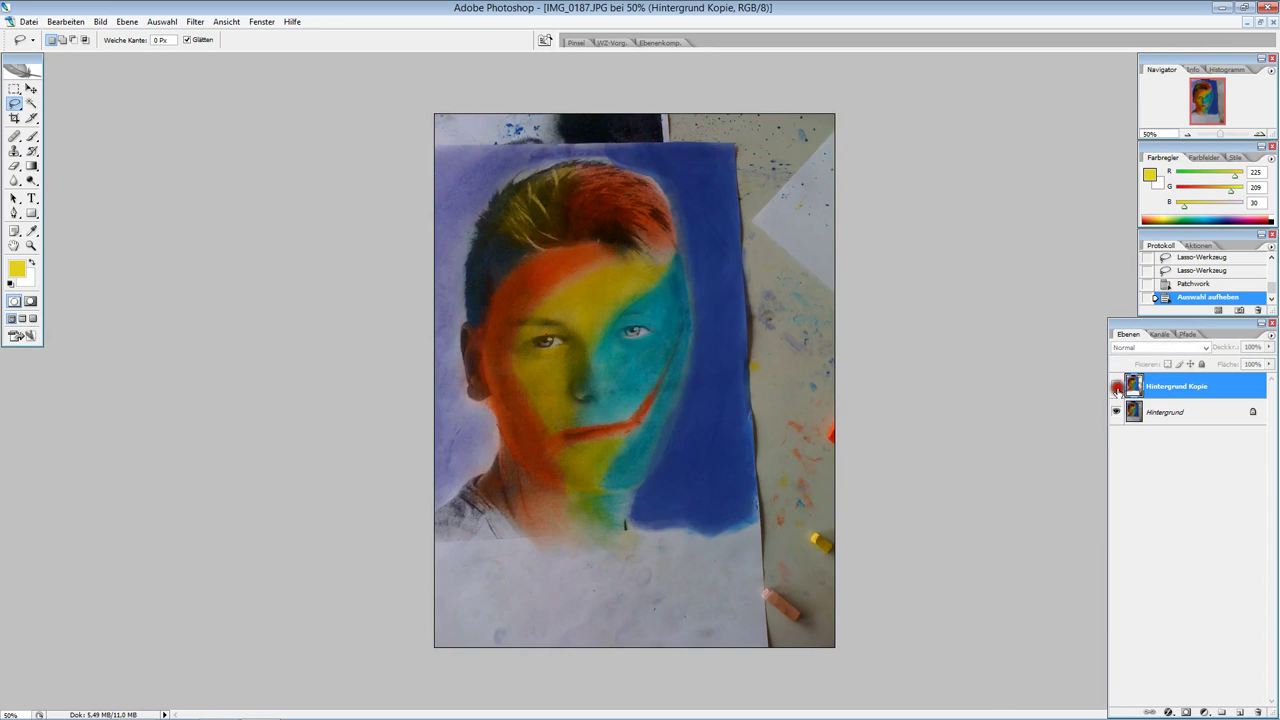
left_click(1116, 386)
left_click(1116, 386)
left_click(1116, 386)
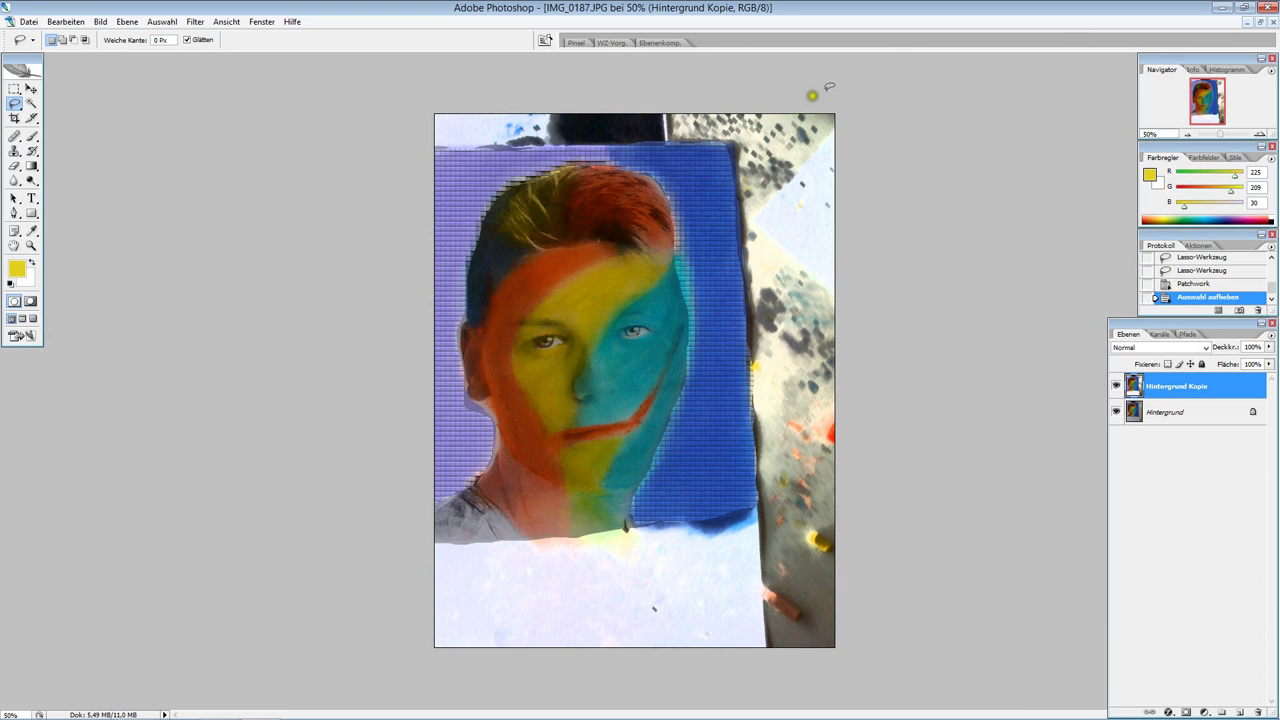
left_click(28, 21)
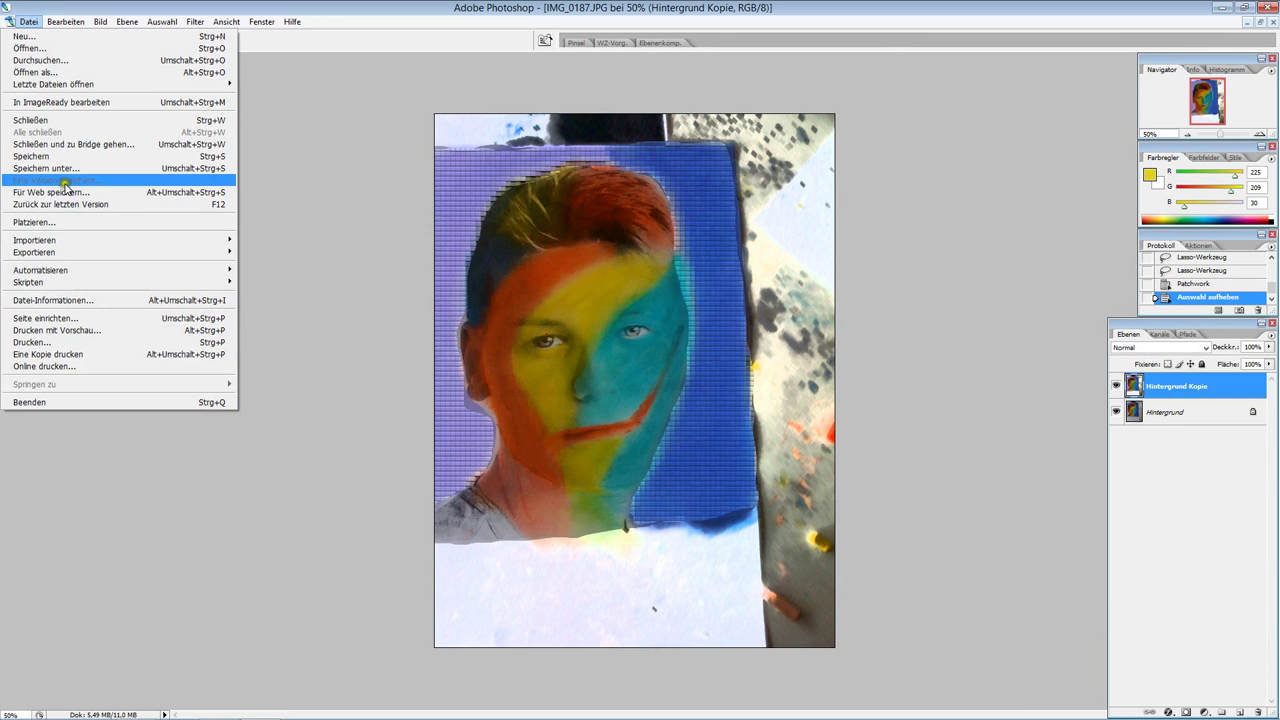
Save as IMG_0187 Kopie.jpg in JPEG format at quality 12 Maximal, then toggle the patchwork layer
left_click(73, 157)
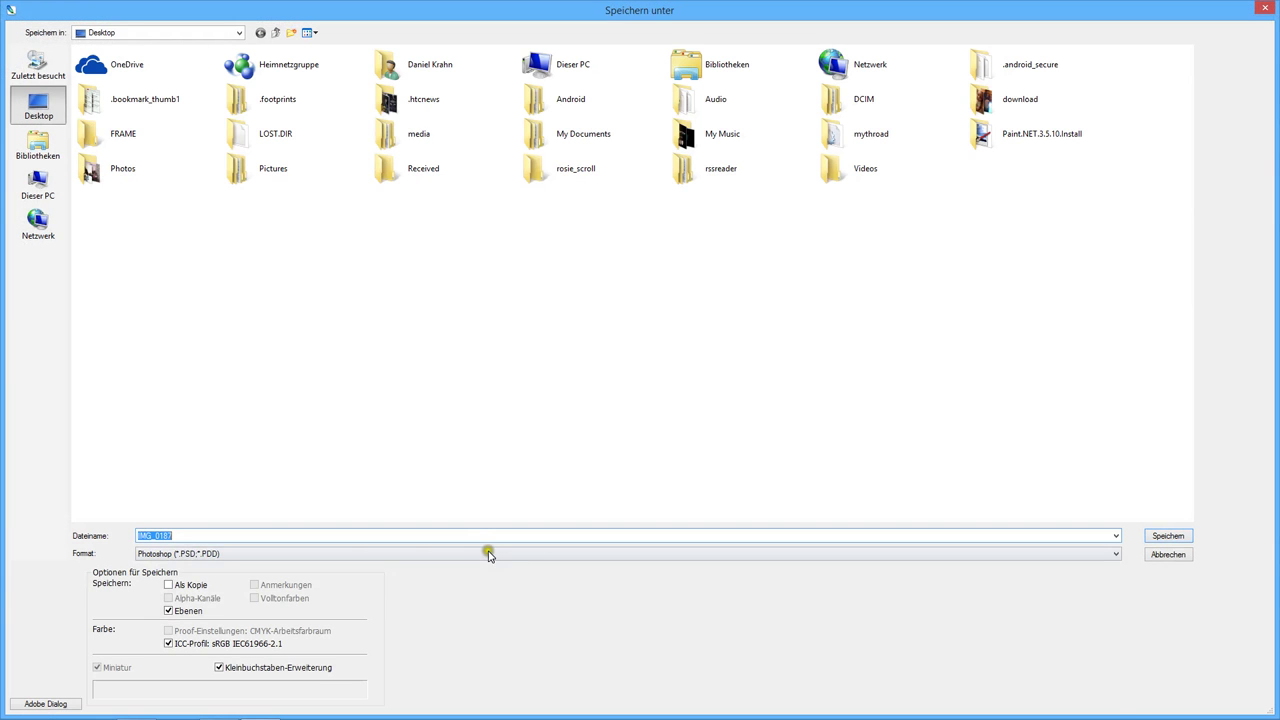
left_click(494, 553)
left_click(437, 626)
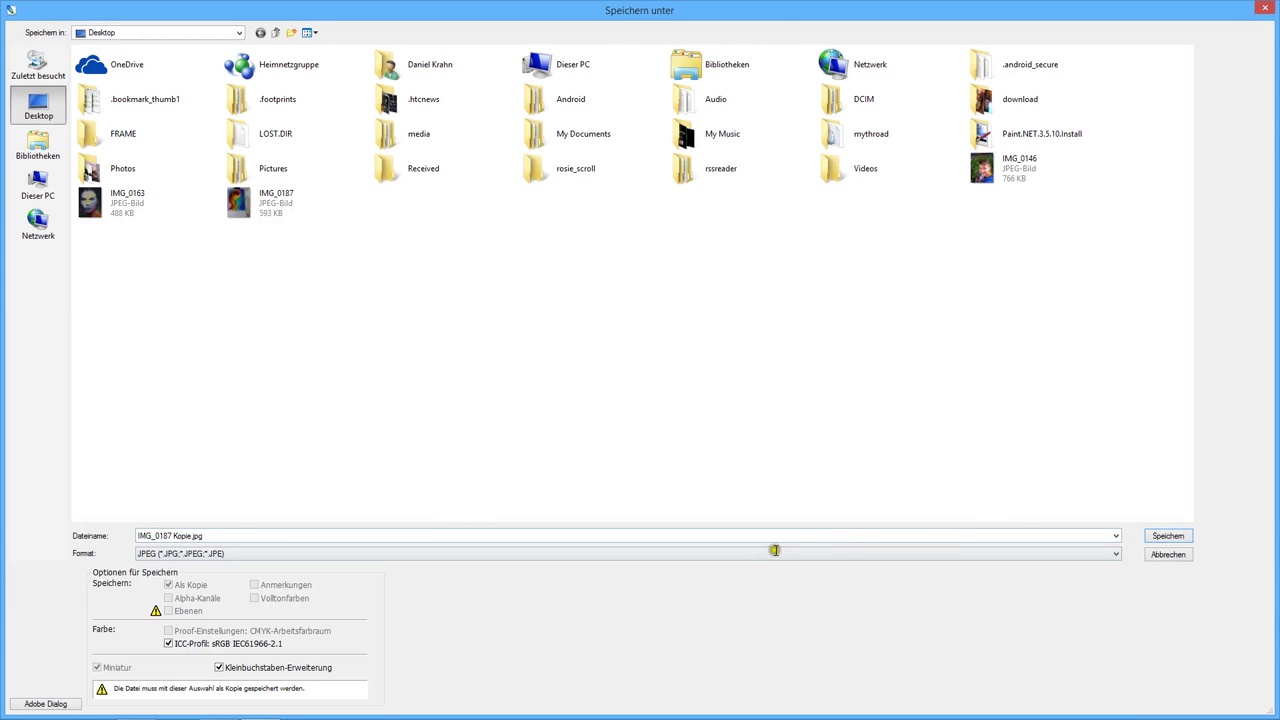
left_click(1177, 537)
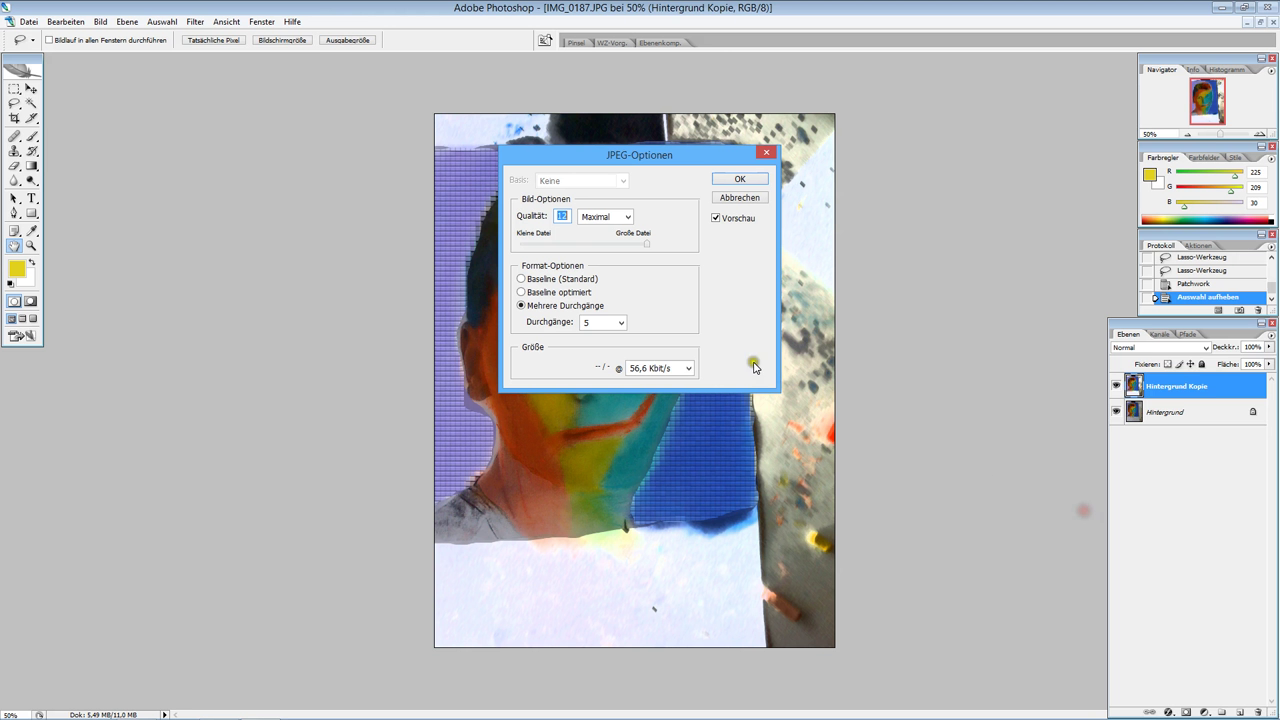
left_click(688, 368)
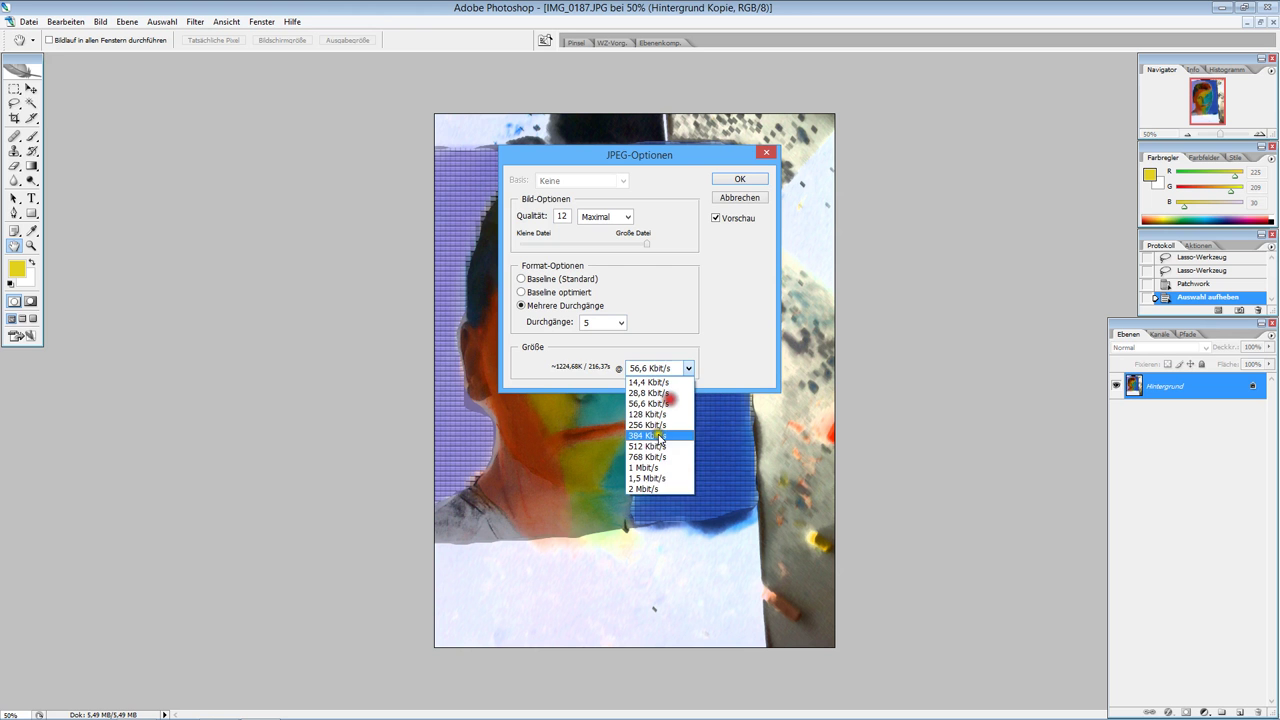
left_click(648, 485)
left_click(740, 179)
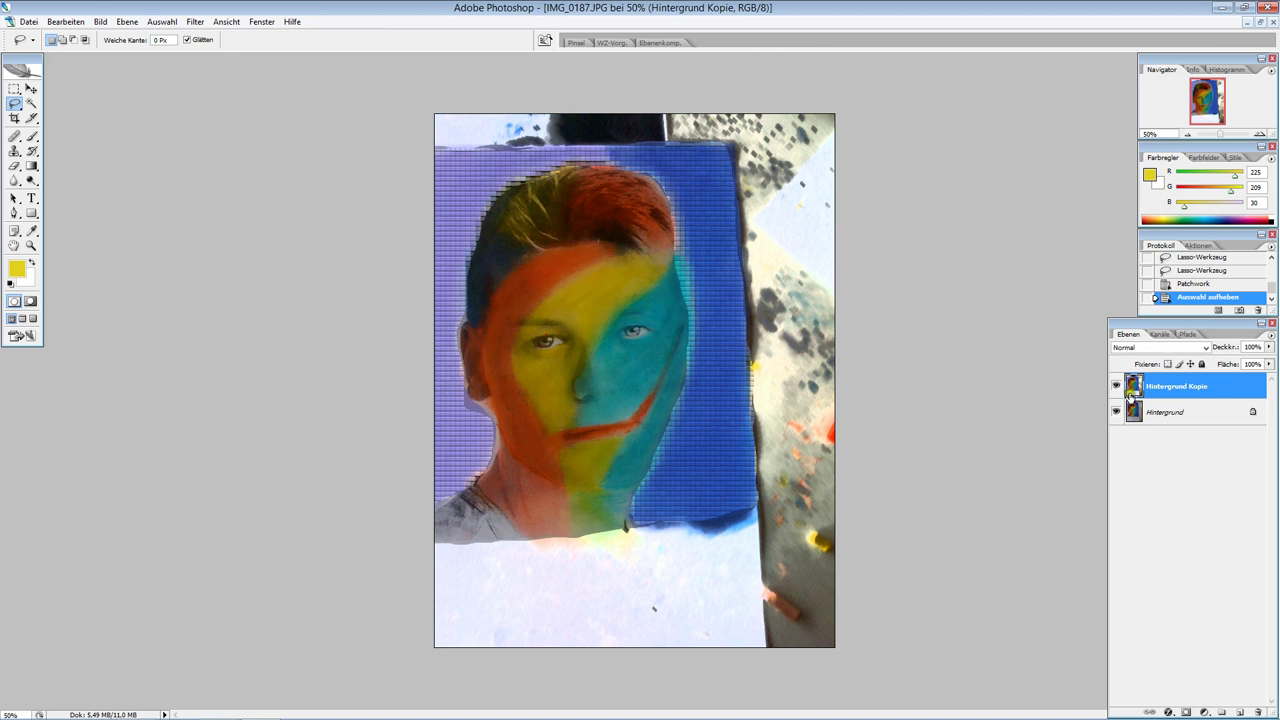
left_click(1117, 384)
left_click(1117, 386)
Minimize Photoshop, restore Firefox, and switch to the tutorial author's Tumblr blog tab
left_click(1222, 7)
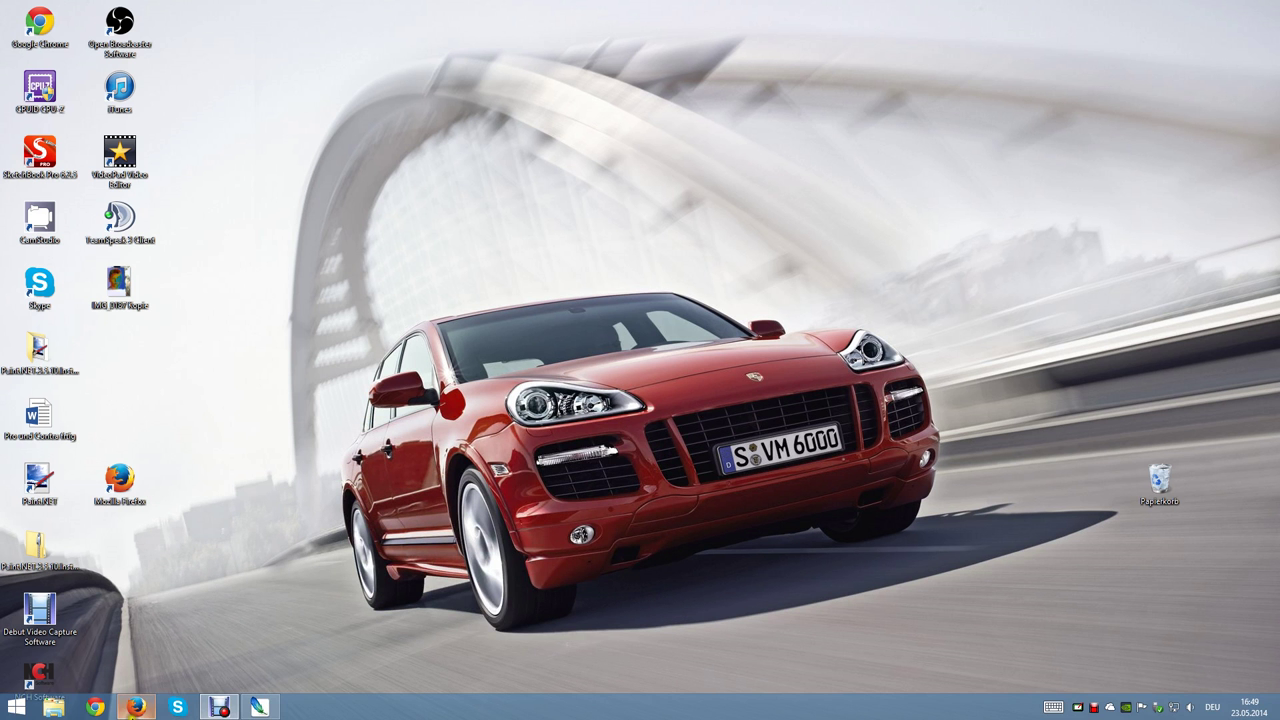
left_click(135, 712)
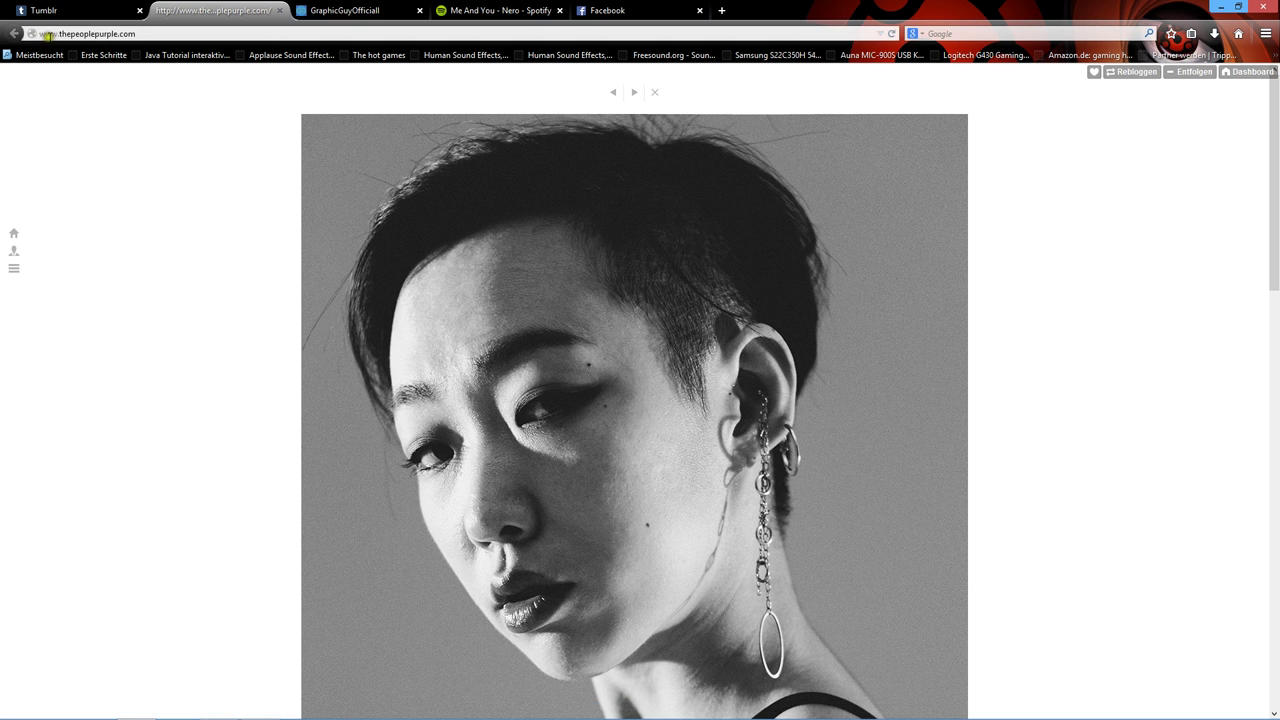
mouse_move(32, 33)
left_mouse_down()
mouse_move(61, 28)
mouse_move(40, 38)
left_mouse_up()
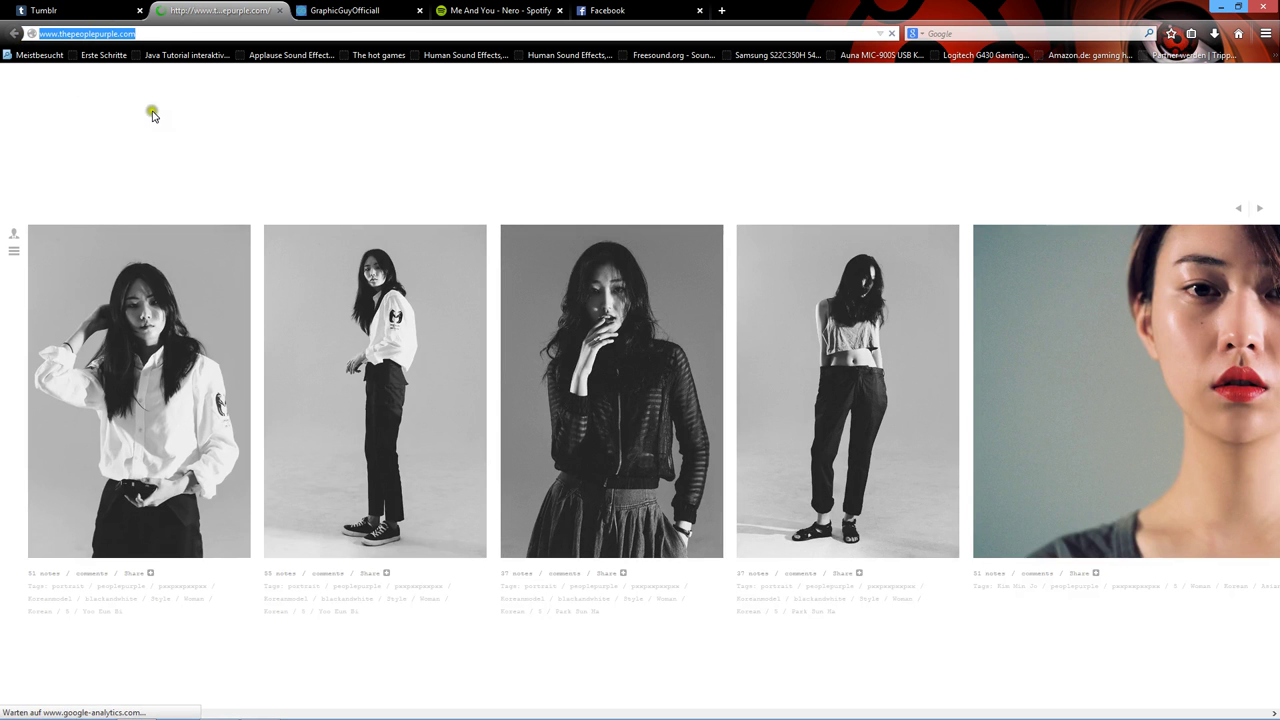
left_click(190, 40)
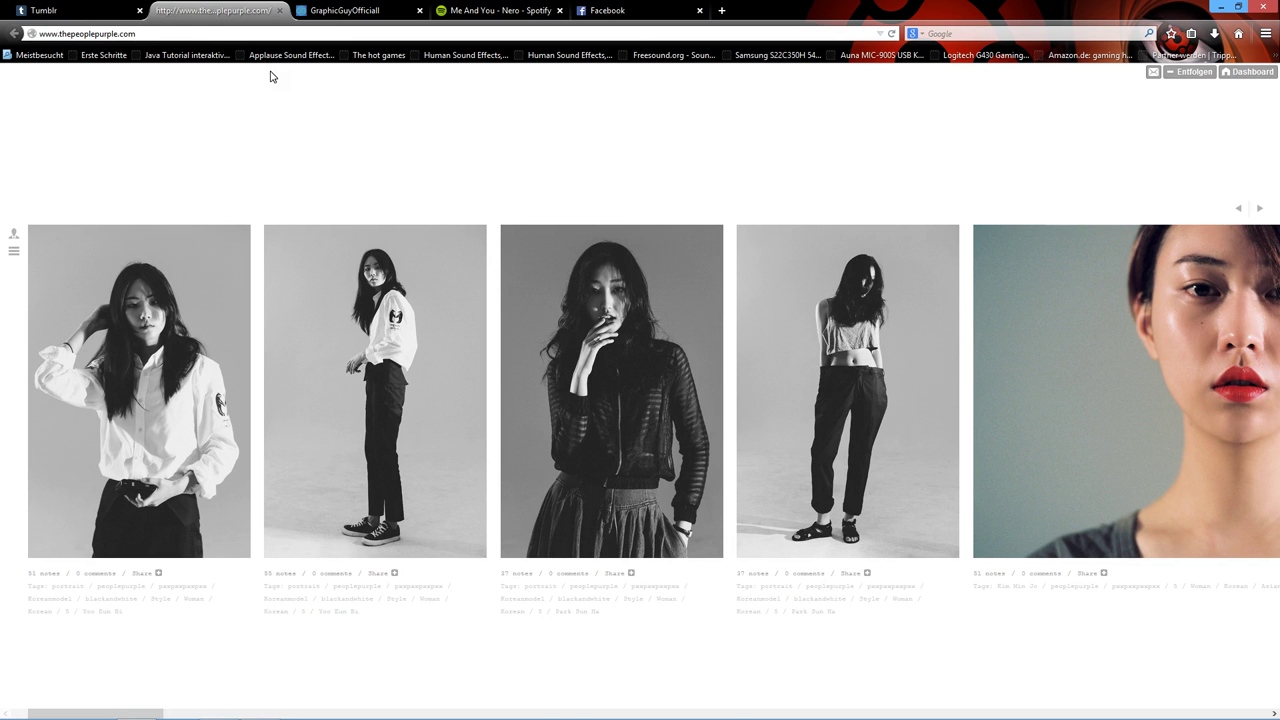
left_click(355, 12)
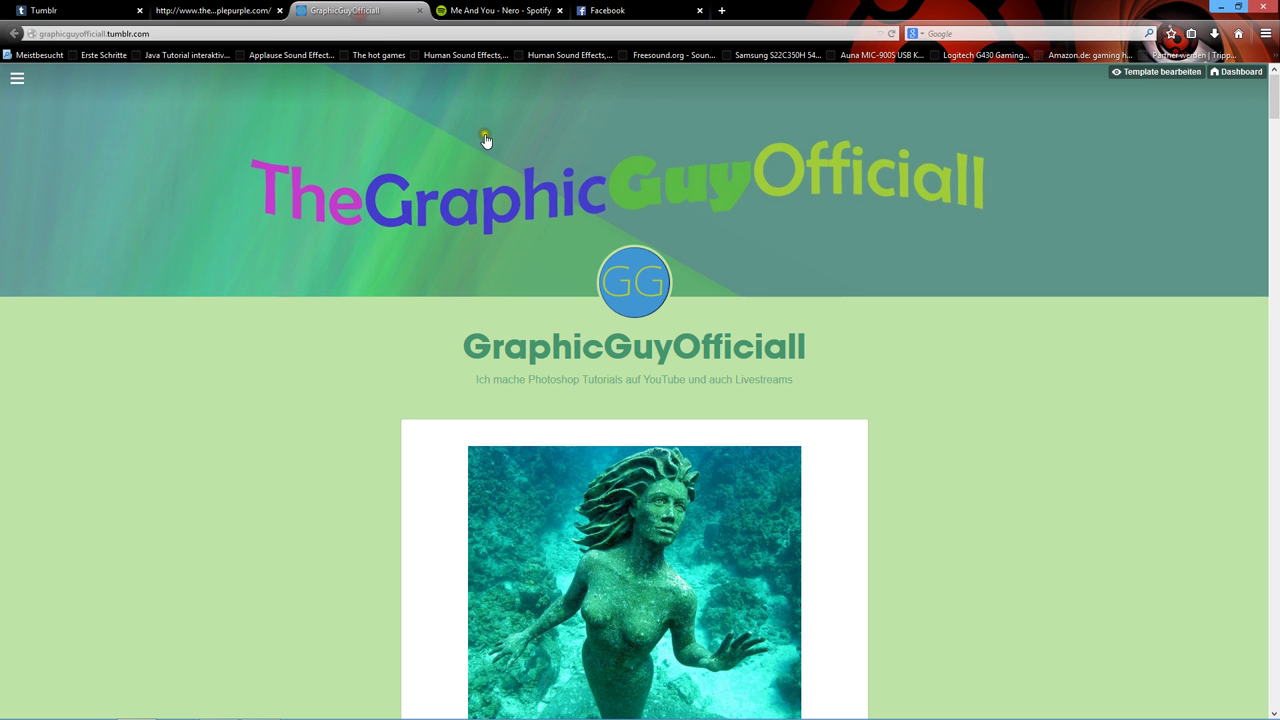